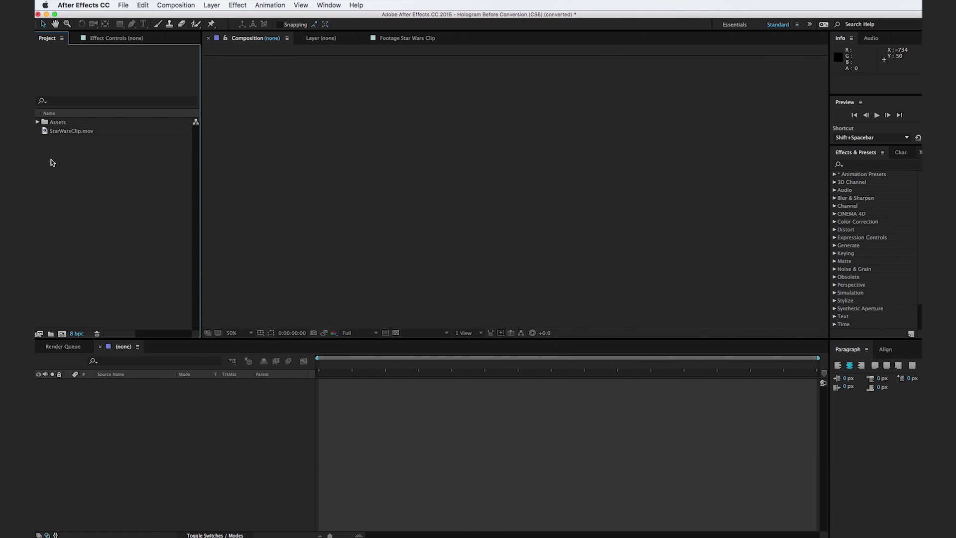
# - Create a composition from StarWarsClip.mov and add a black 1920 x 1080 px solid named Letterbox
pyautogui.moveTo(45, 130); pyautogui.dragTo(62, 336)
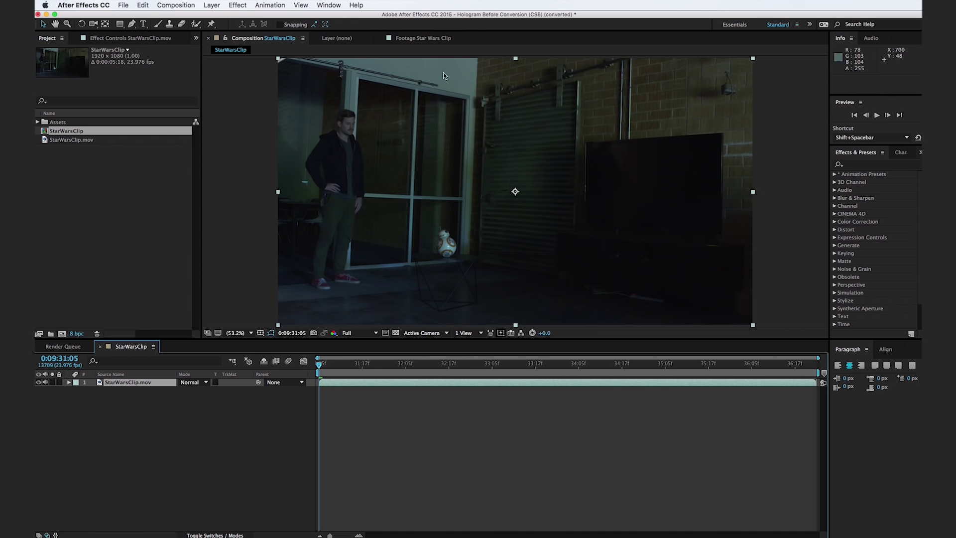
pyautogui.click(209, 5)
pyautogui.moveTo(219, 22)
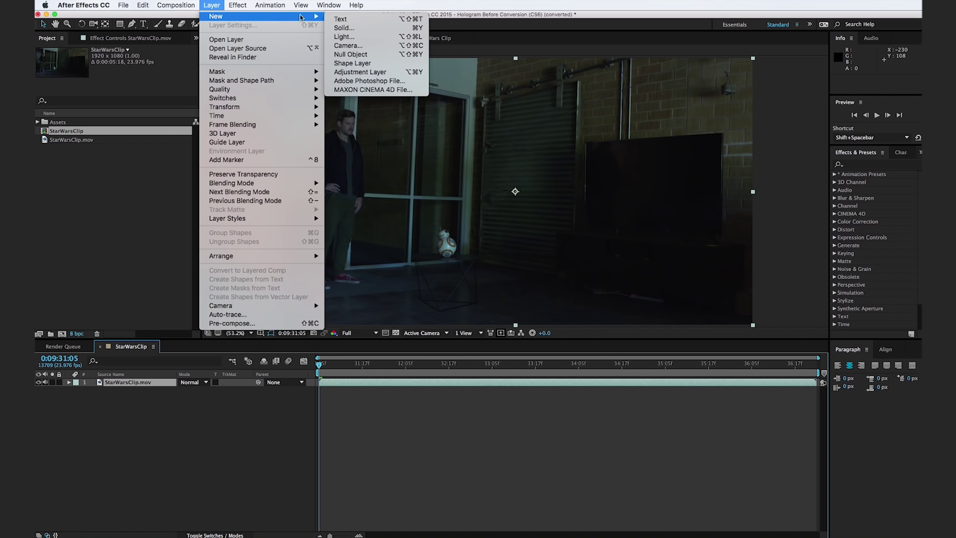
pyautogui.click(344, 29)
pyautogui.write('Letterbox')
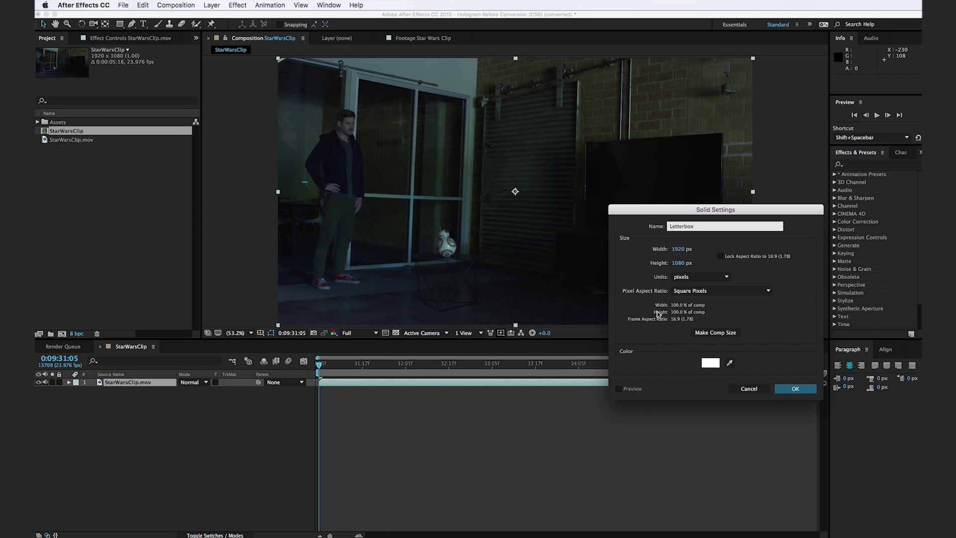
pyautogui.click(710, 361)
pyautogui.moveTo(583, 443); pyautogui.dragTo(570, 503)
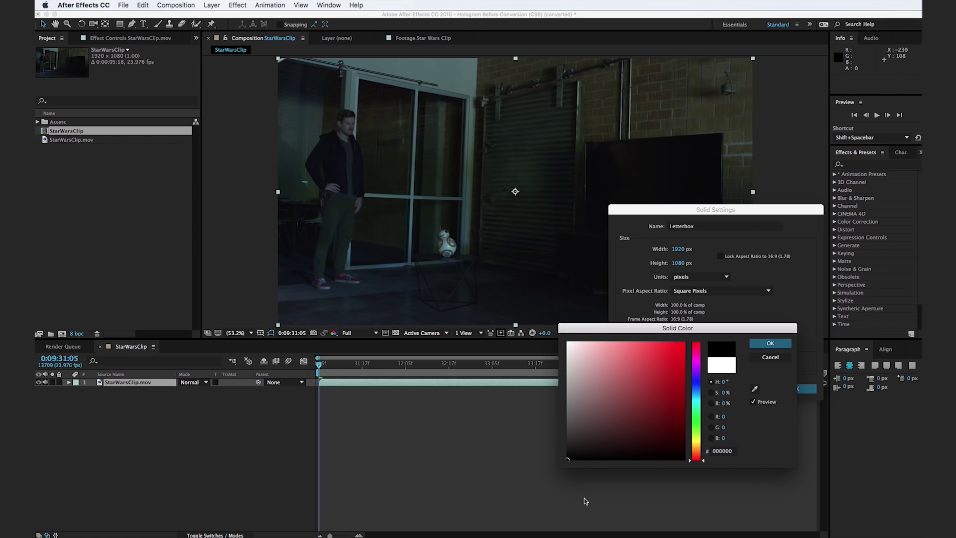
pyautogui.click(770, 343)
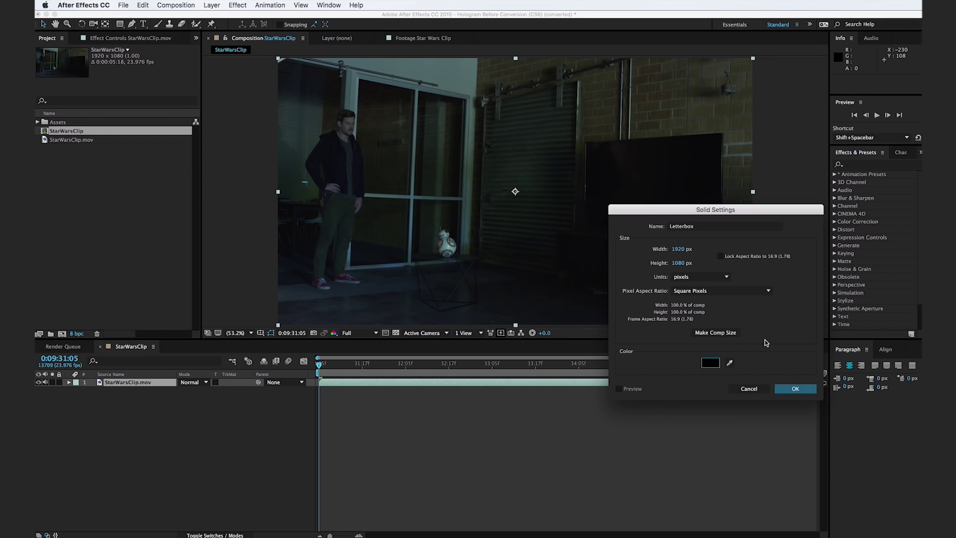
pyautogui.click(789, 389)
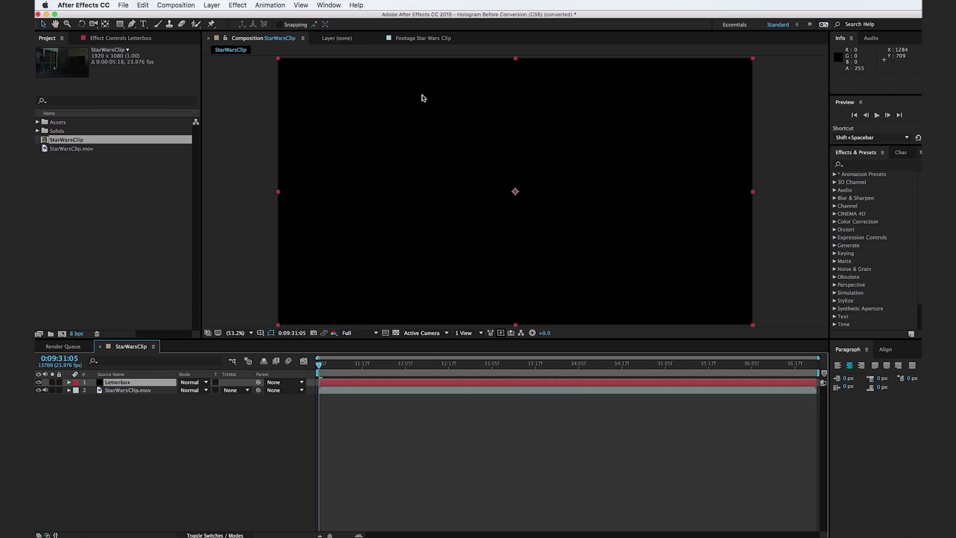
# - Draw a rectangular mask on the Letterbox solid across the frame's full width, from the upper edge down to about 125 px
pyautogui.click(121, 26)
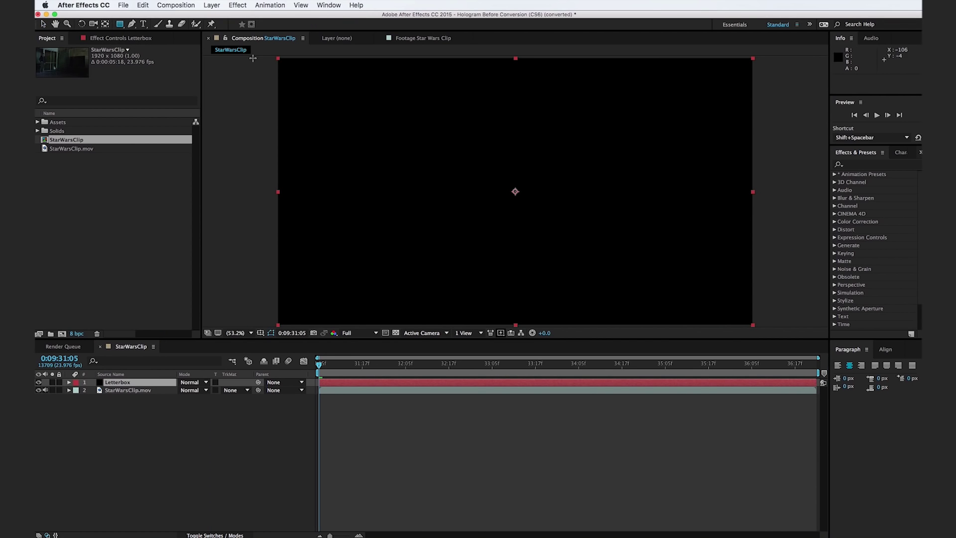
pyautogui.moveTo(268, 58); pyautogui.dragTo(789, 89)
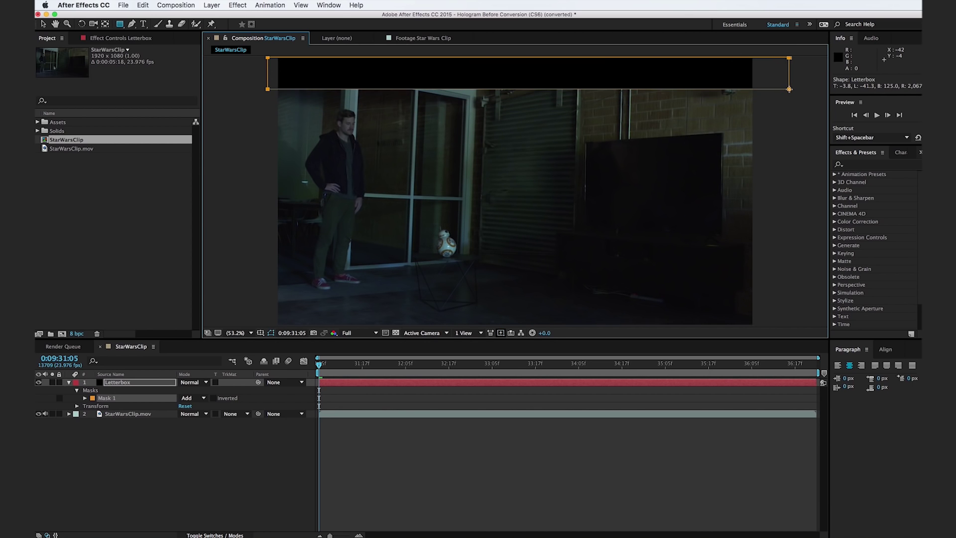
pyautogui.press('v')
# - Duplicate the Letterbox layer and flip the copy vertically by unlinking its scale and setting the vertical value to -100%
pyautogui.click(131, 385)
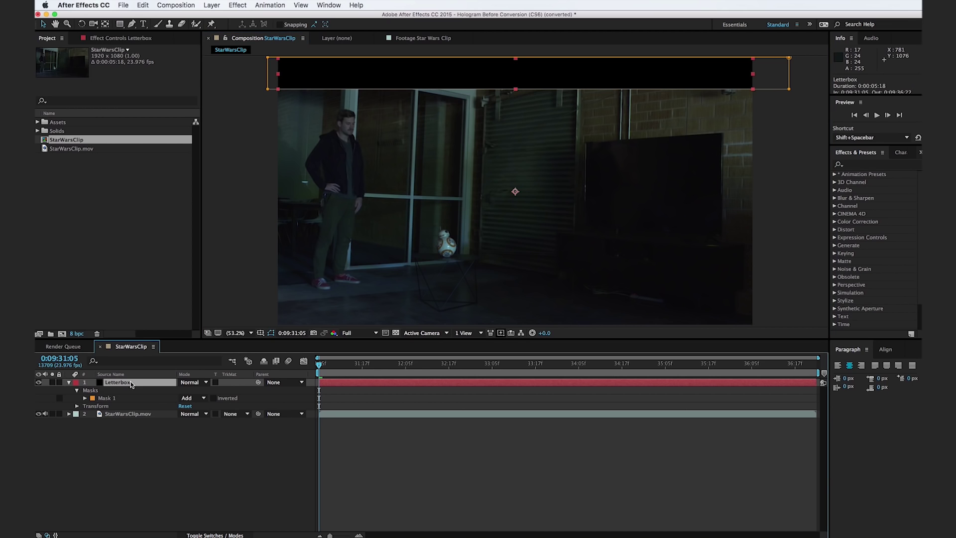
pyautogui.click(70, 383)
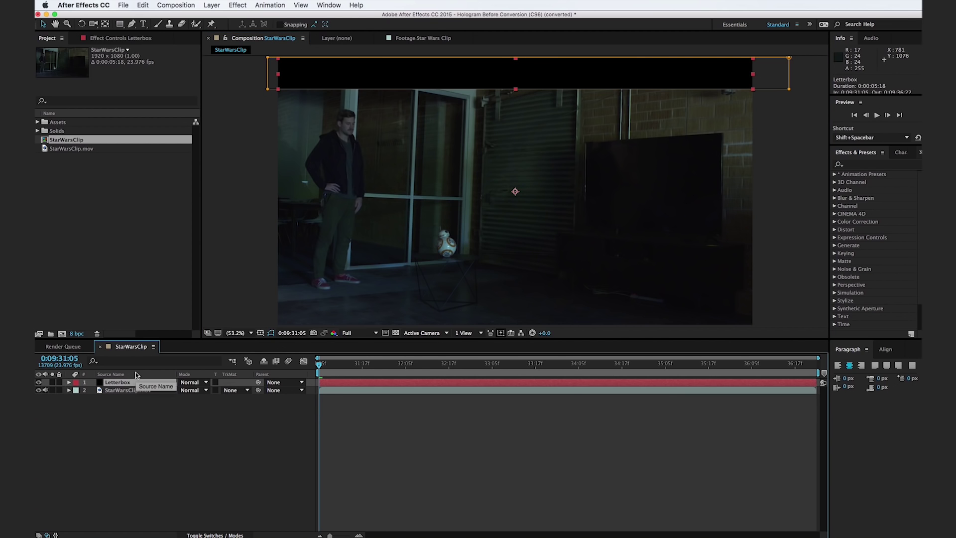
pyautogui.press('super+d')
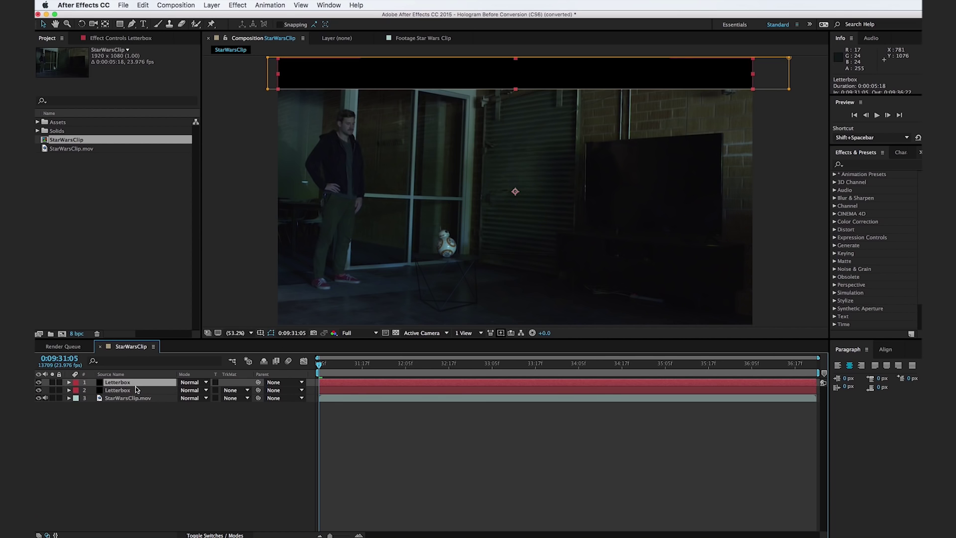
pyautogui.press('s')
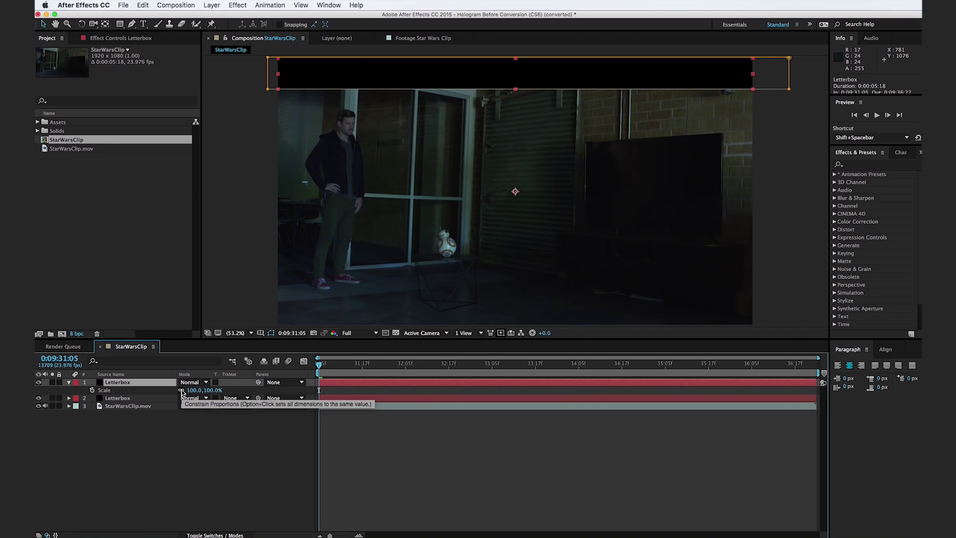
pyautogui.click(182, 391)
pyautogui.click(212, 390)
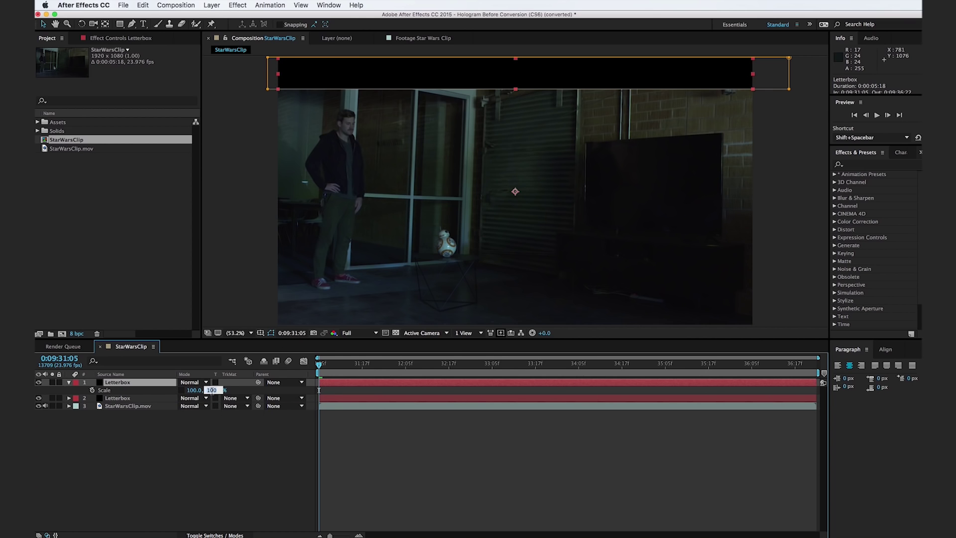
pyautogui.write('-100')
pyautogui.press('Return')
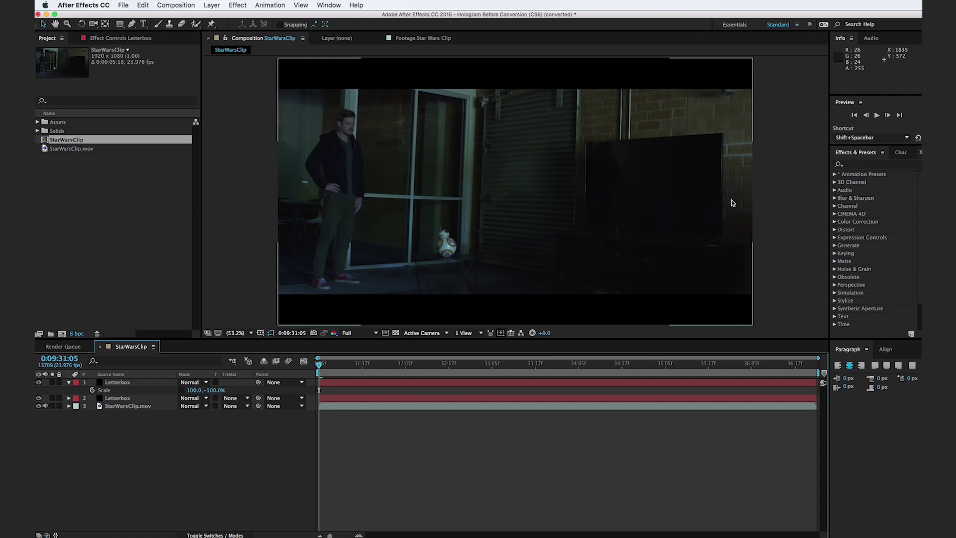
# - Add a new black solid named Lens Flare to the composition
pyautogui.click(873, 163)
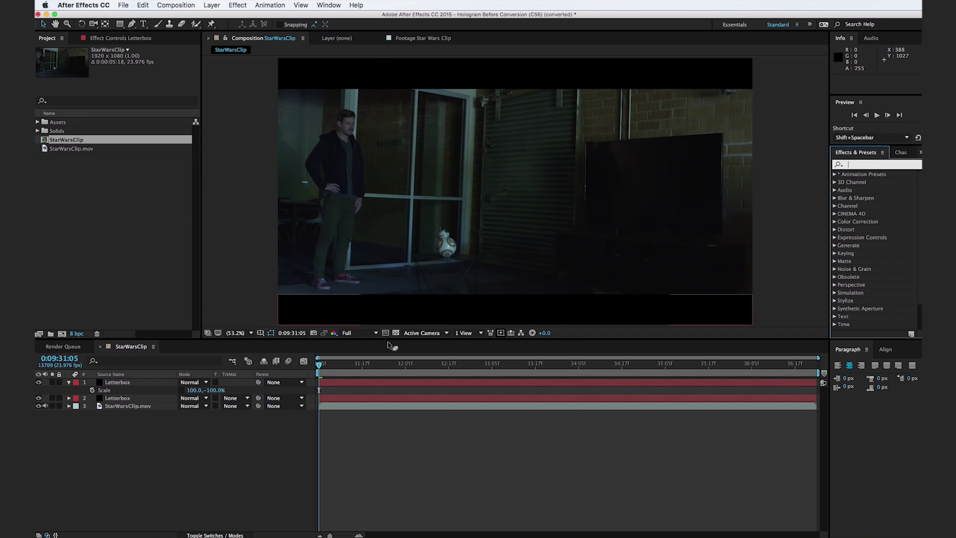
pyautogui.click(223, 269)
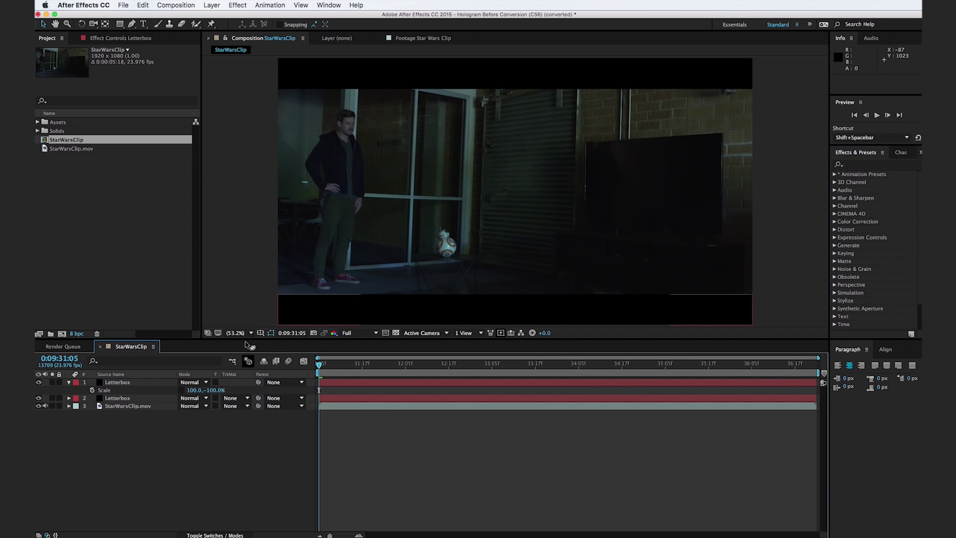
pyautogui.click(211, 5)
pyautogui.moveTo(222, 16)
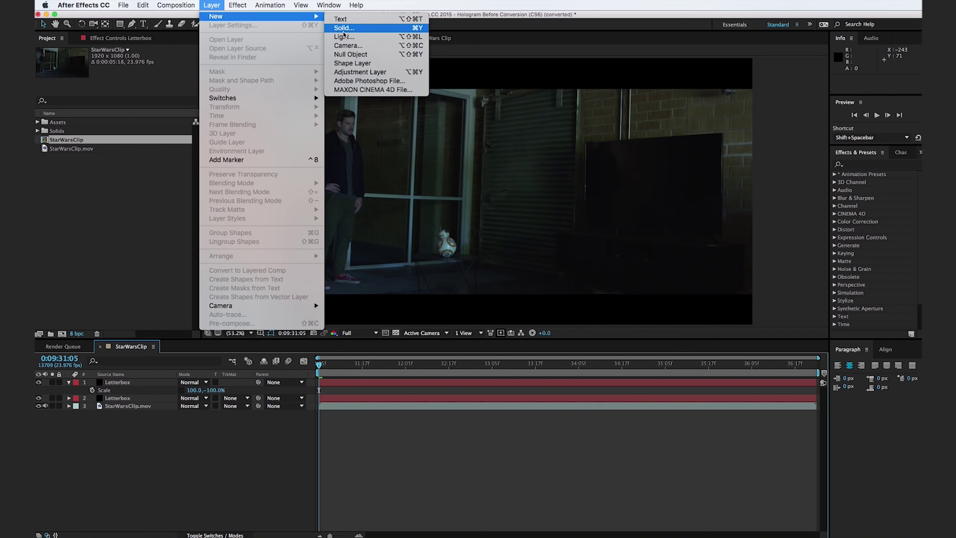
pyautogui.click(346, 26)
pyautogui.write('Lens Flare')
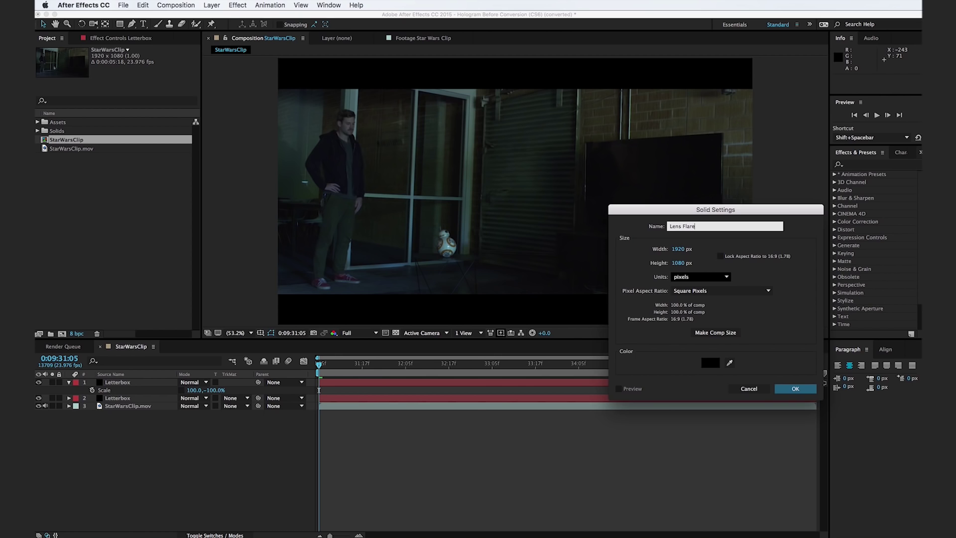
pyautogui.press('Return')
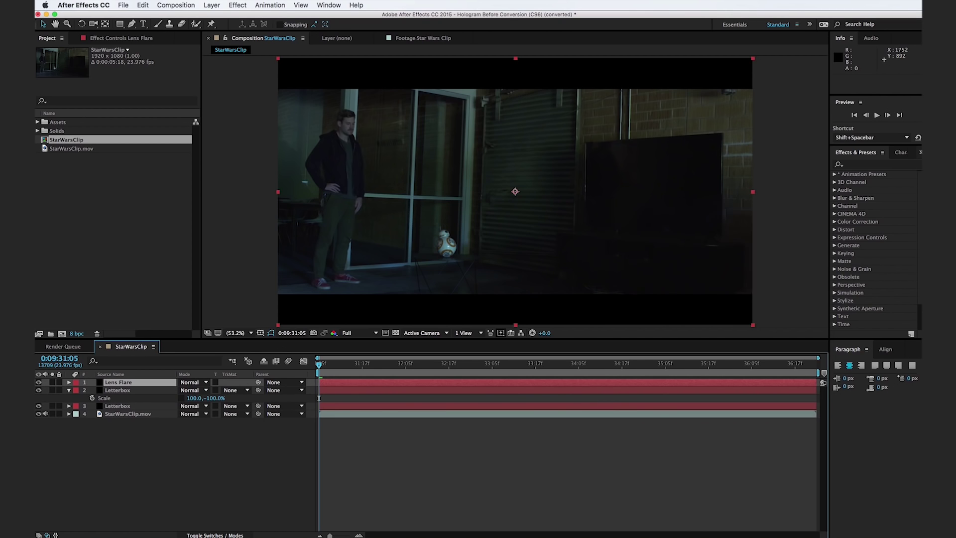
# - Apply the Lens Flare effect to the Lens Flare solid and set its lens type to 105mm Prime
pyautogui.click(885, 166)
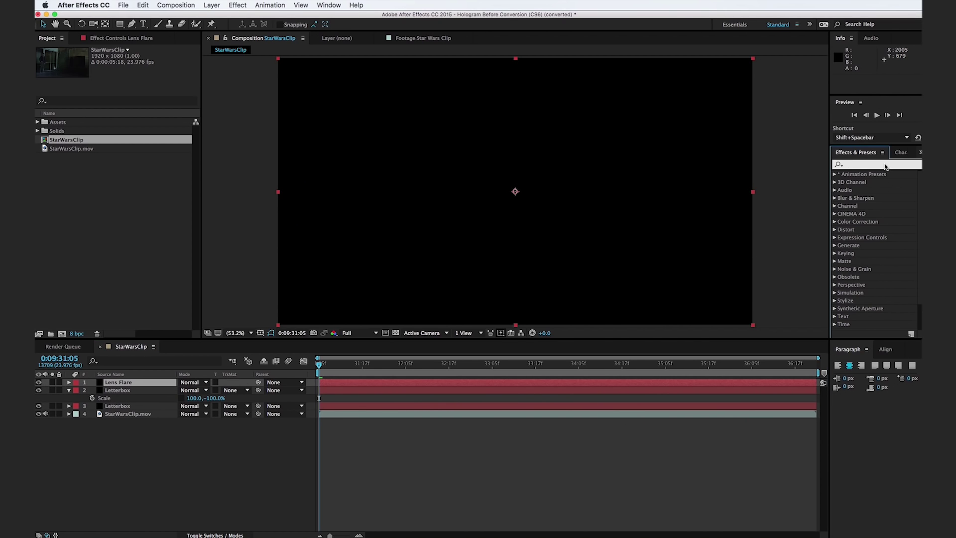
pyautogui.write('lens')
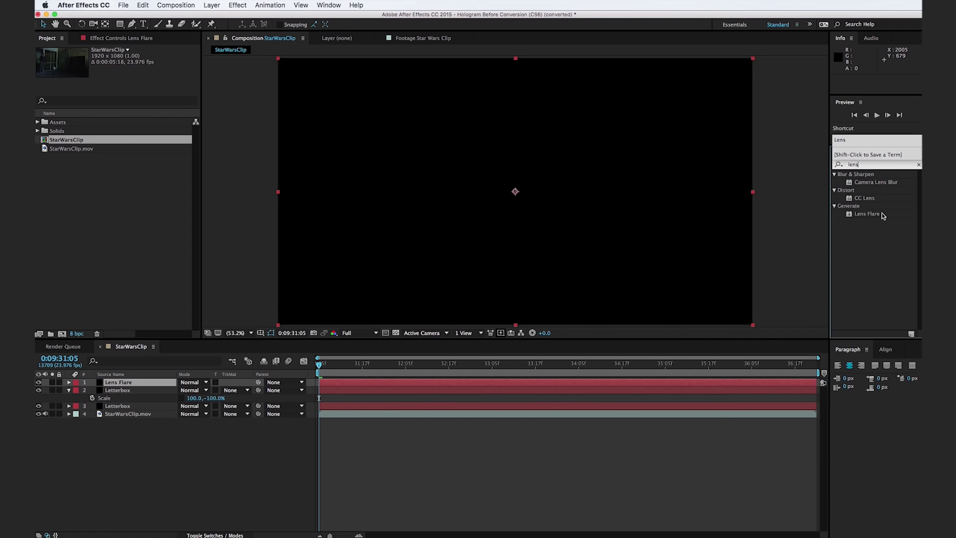
pyautogui.moveTo(875, 215); pyautogui.dragTo(611, 229)
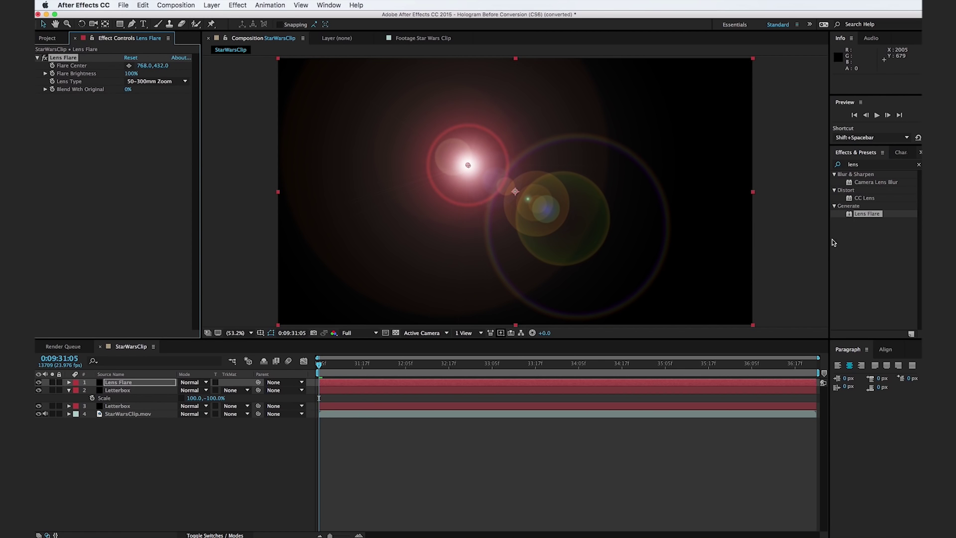
pyautogui.click(149, 86)
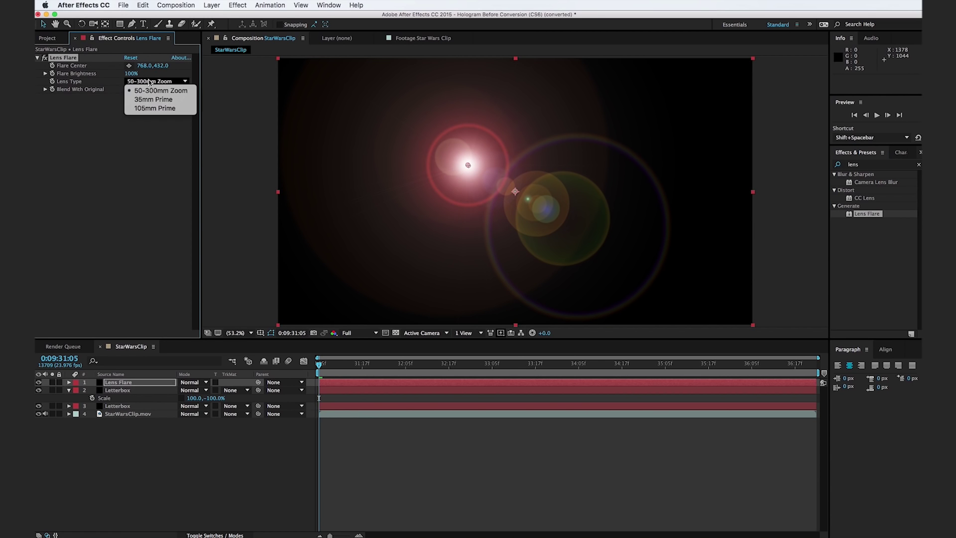
pyautogui.click(157, 109)
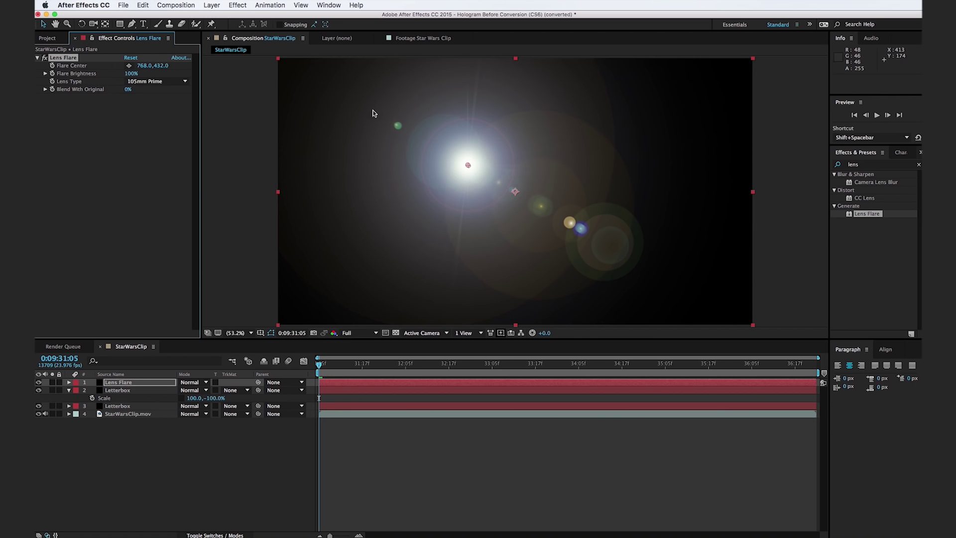
# - Set the Lens Flare layer's blending mode to Add and move it below both Letterbox layers
pyautogui.click(190, 382)
pyautogui.click(194, 382)
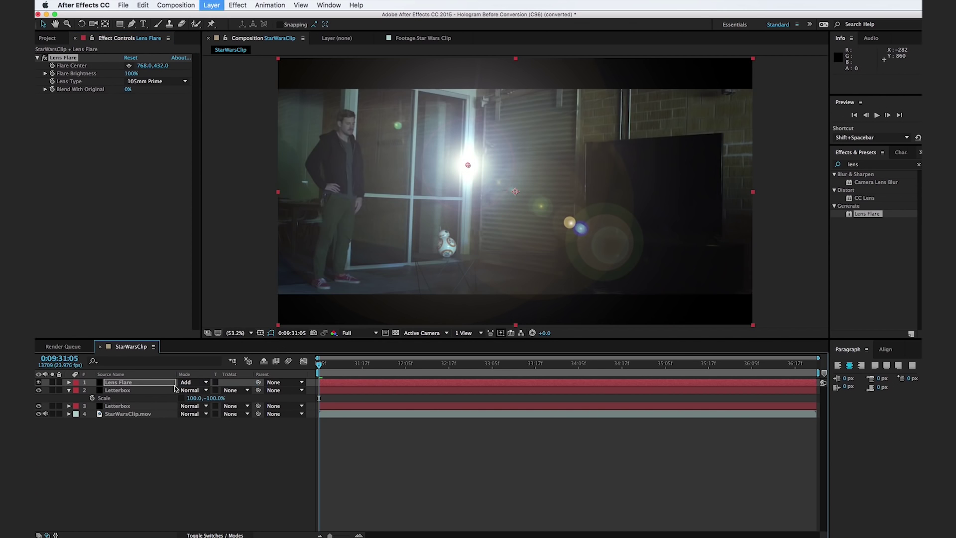
pyautogui.moveTo(158, 385); pyautogui.dragTo(160, 410)
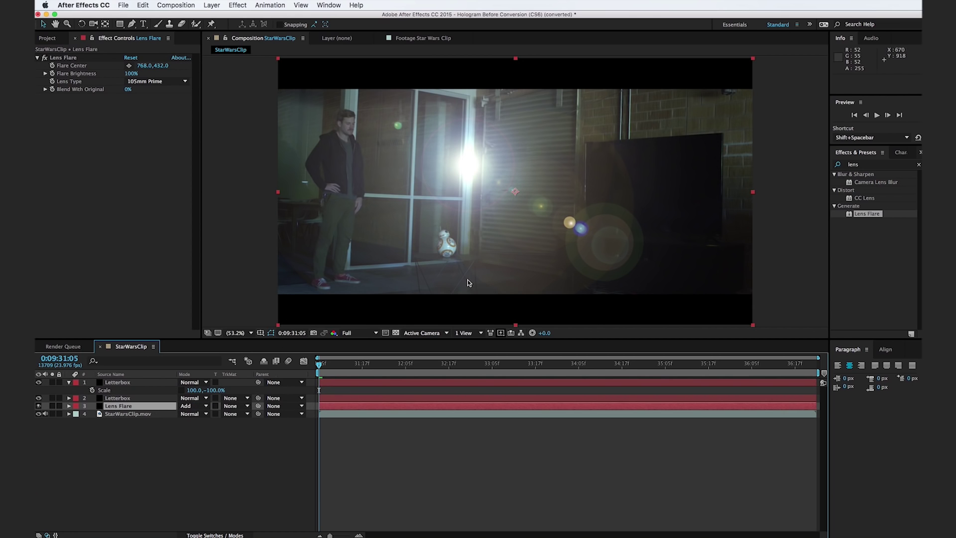
# - Place the flare center on the droid's head at about 680, 701 and set Flare Brightness to 30%
pyautogui.click(129, 67)
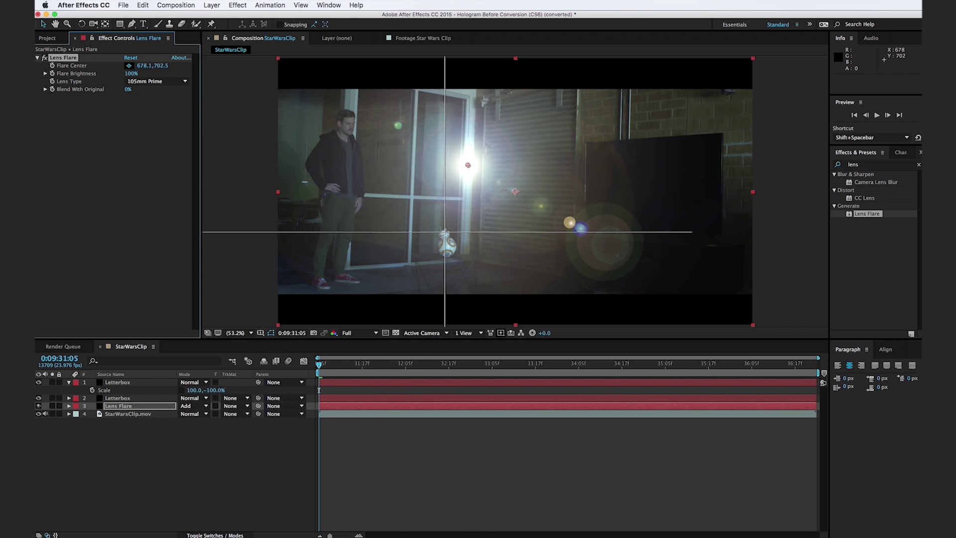
pyautogui.click(446, 231)
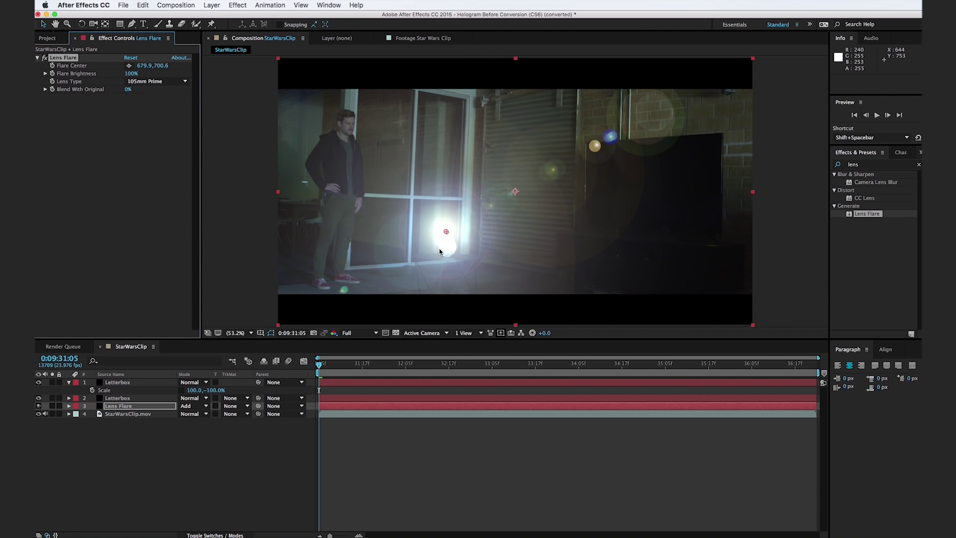
pyautogui.moveTo(132, 75); pyautogui.dragTo(105, 77)
# - Apply the Curves effect to the Lens Flare layer, after the Lens Flare effect
pyautogui.doubleClick(853, 164)
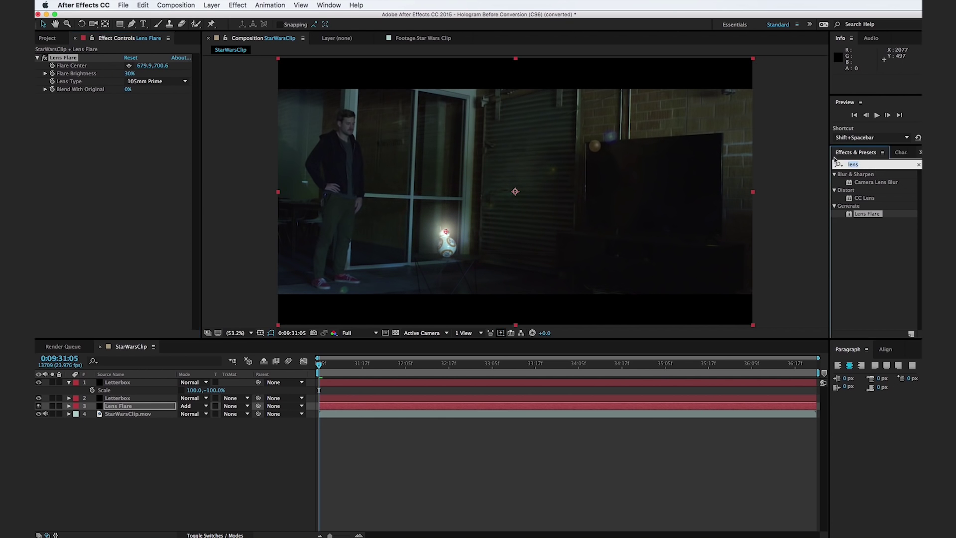
pyautogui.write('curves')
pyautogui.moveTo(863, 206); pyautogui.dragTo(127, 159)
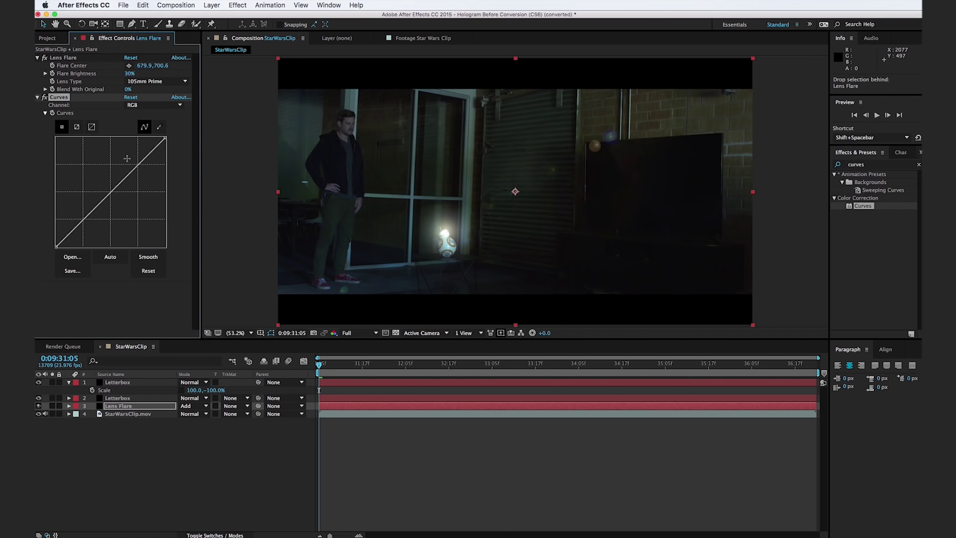
# - Tint the flare blue by bending the Curves effect's Blue channel upward and its Red channel downward
pyautogui.click(146, 106)
pyautogui.click(141, 138)
pyautogui.click(115, 188)
pyautogui.click(150, 105)
pyautogui.click(142, 138)
pyautogui.moveTo(122, 180); pyautogui.dragTo(136, 200)
pyautogui.click(221, 289)
# - Add a Flare Brightness keyframe of 30% to the Lens Flare layer at 0:09:33:07
pyautogui.moveTo(354, 370); pyautogui.dragTo(488, 376)
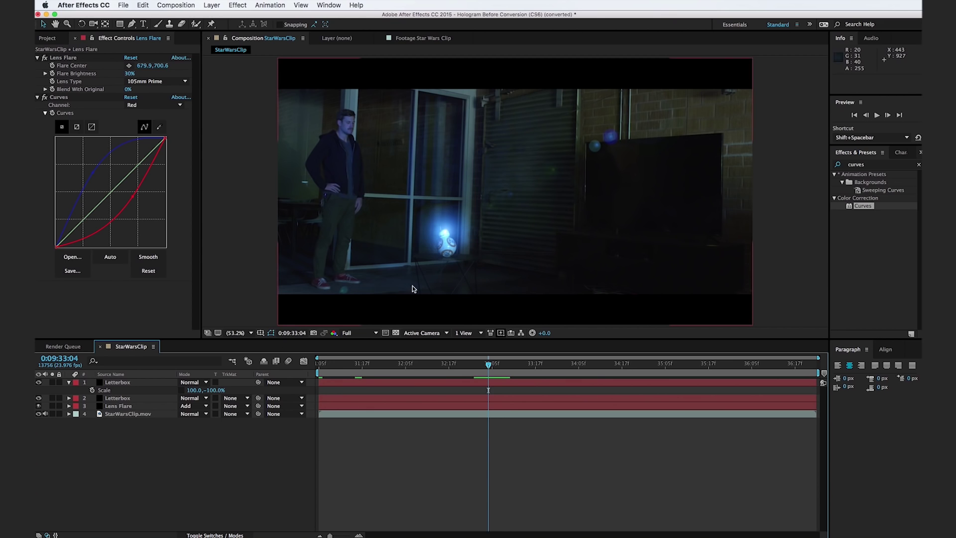
pyautogui.moveTo(485, 373)
pyautogui.mouseDown()
pyautogui.moveTo(474, 372)
pyautogui.moveTo(503, 371)
pyautogui.mouseUp()
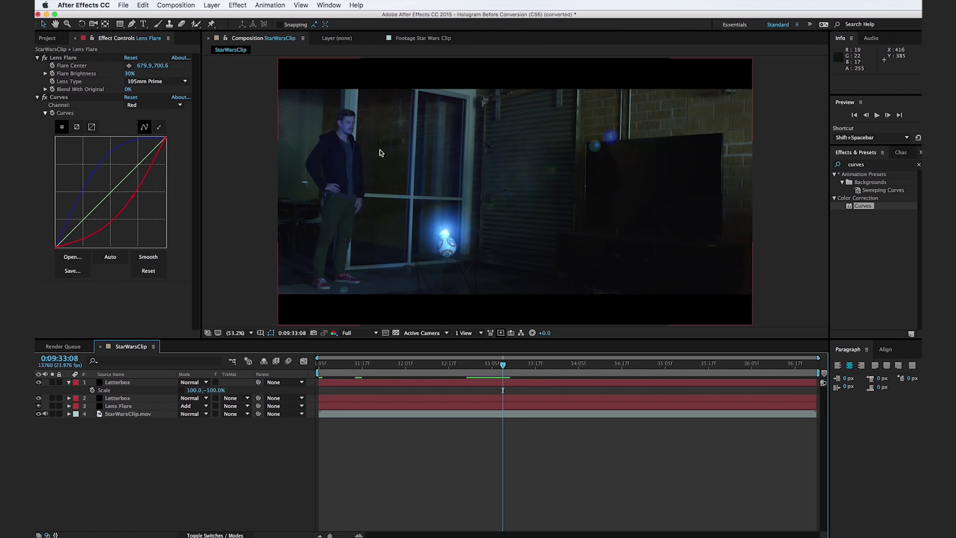
pyautogui.moveTo(481, 373); pyautogui.dragTo(499, 381)
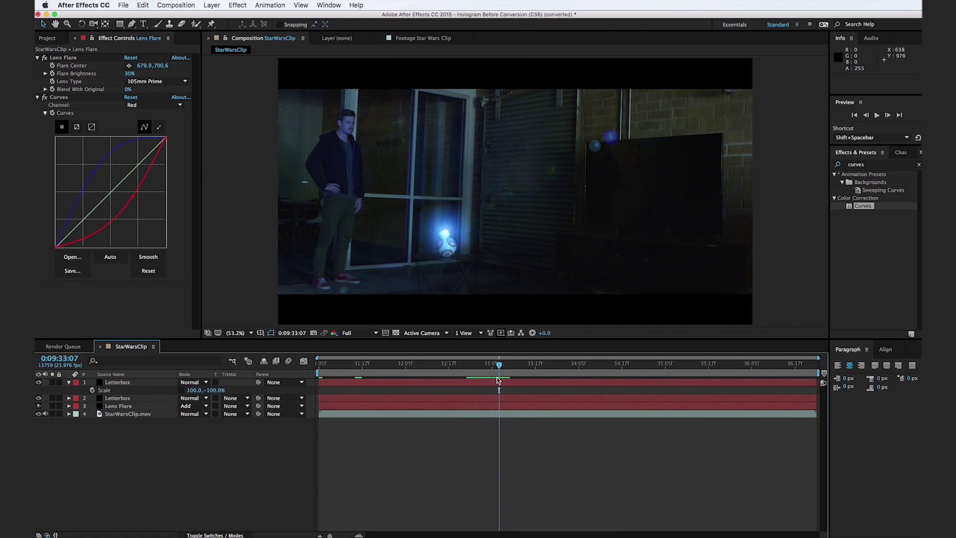
pyautogui.click(498, 406)
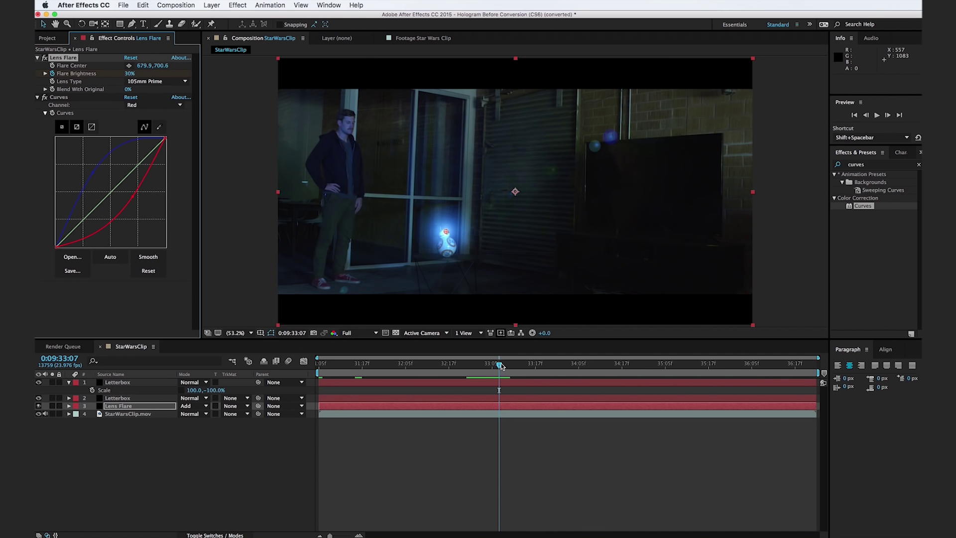
# - Keyframe Flare Brightness to 0% at 0:09:32:19 so the flare fades in
pyautogui.moveTo(499, 366); pyautogui.dragTo(455, 369)
pyautogui.moveTo(130, 73); pyautogui.dragTo(113, 75)
pyautogui.click(282, 423)
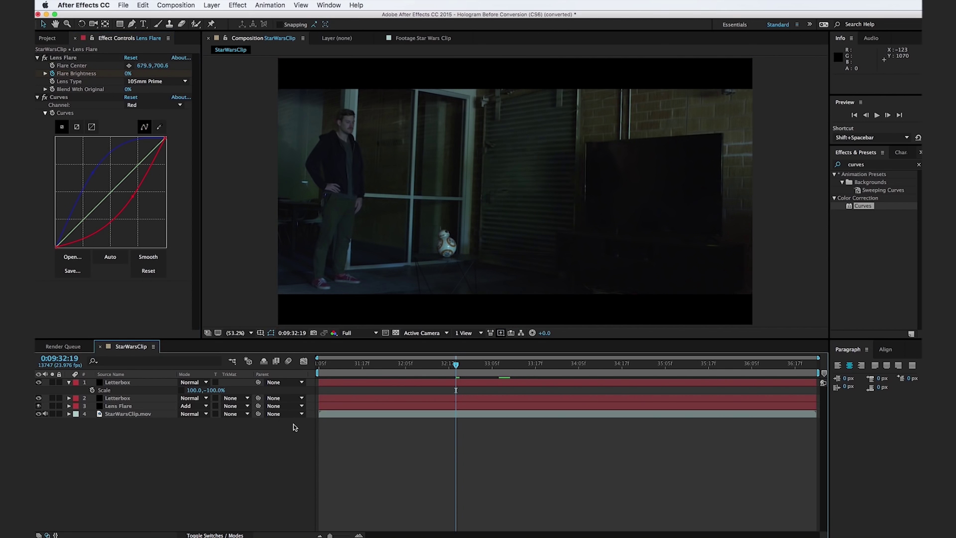
# - Create an adjustment layer with the playhead at 0:09:33:00 and apply the Curves effect to it
pyautogui.moveTo(456, 366); pyautogui.dragTo(473, 381)
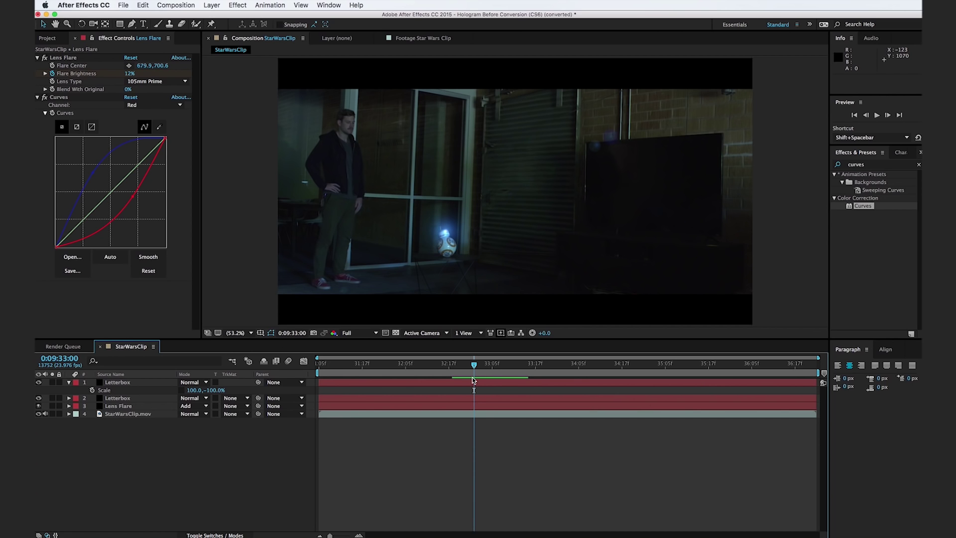
pyautogui.click(211, 5)
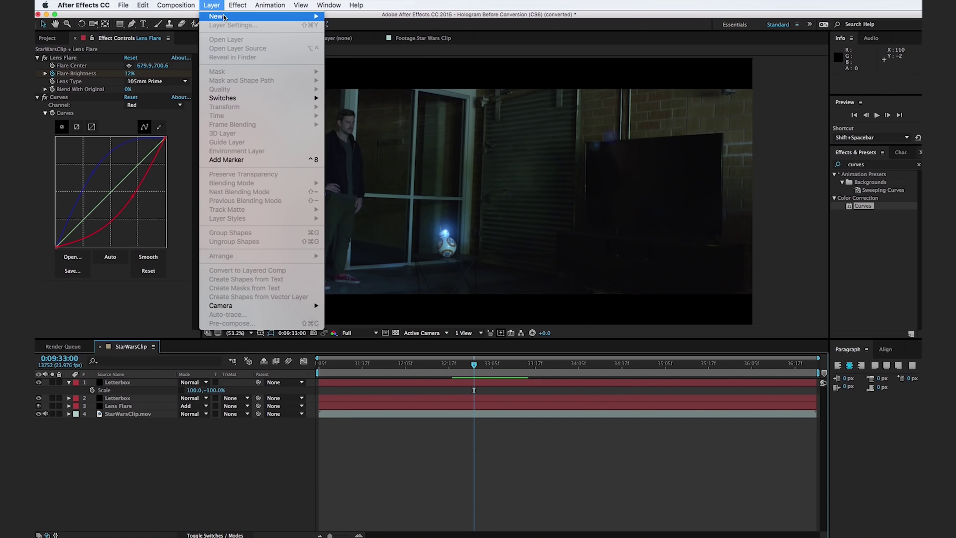
pyautogui.moveTo(217, 17)
pyautogui.click(359, 71)
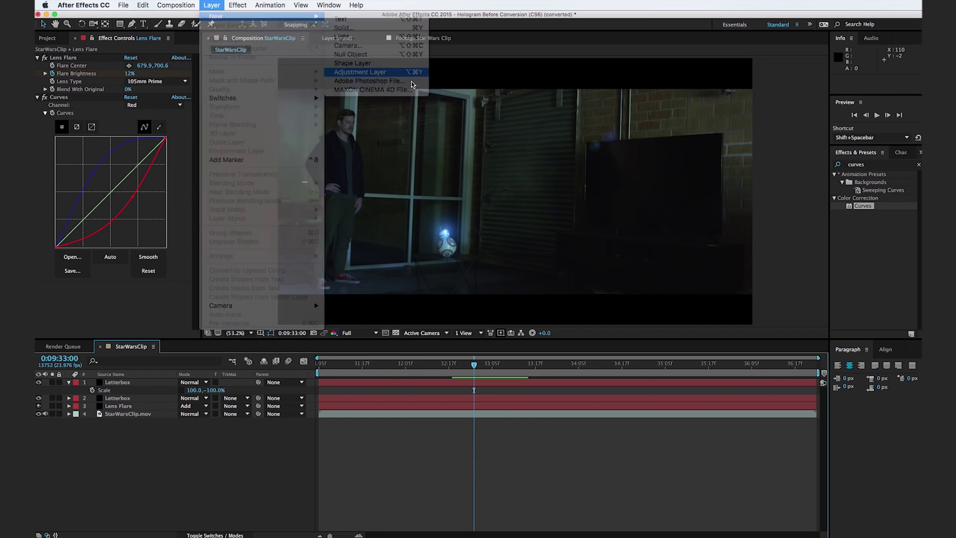
pyautogui.click(872, 208)
pyautogui.moveTo(863, 206); pyautogui.dragTo(743, 385)
# - Shape the adjustment layer's Curves into a bright blue look by raising the RGB and Blue channels and lowering the Red channel
pyautogui.moveTo(112, 159); pyautogui.dragTo(78, 137)
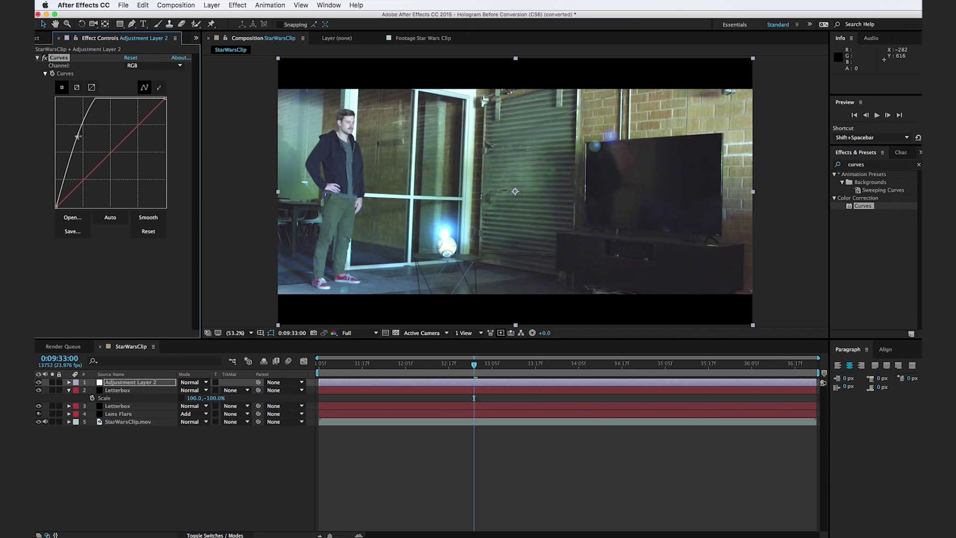
pyautogui.moveTo(85, 114); pyautogui.dragTo(89, 121)
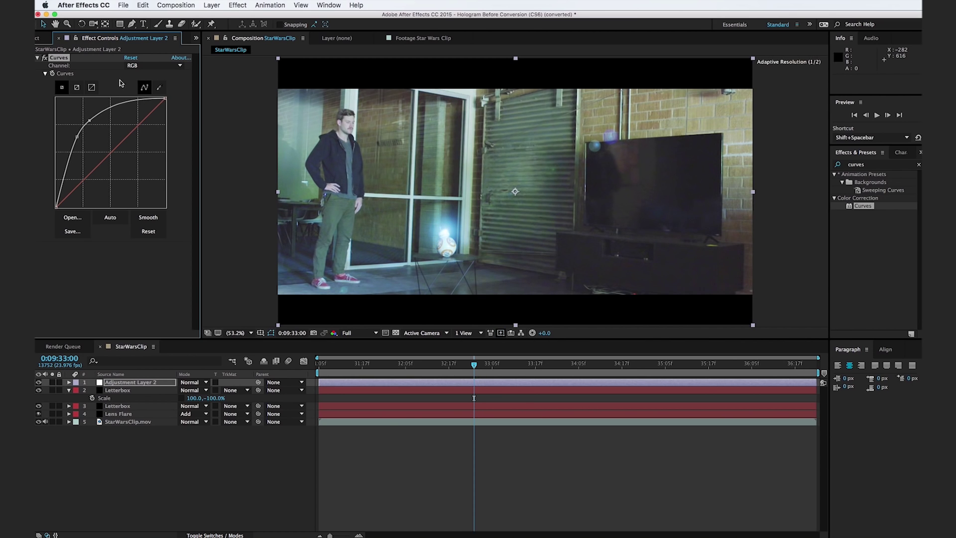
pyautogui.click(144, 70)
pyautogui.click(145, 104)
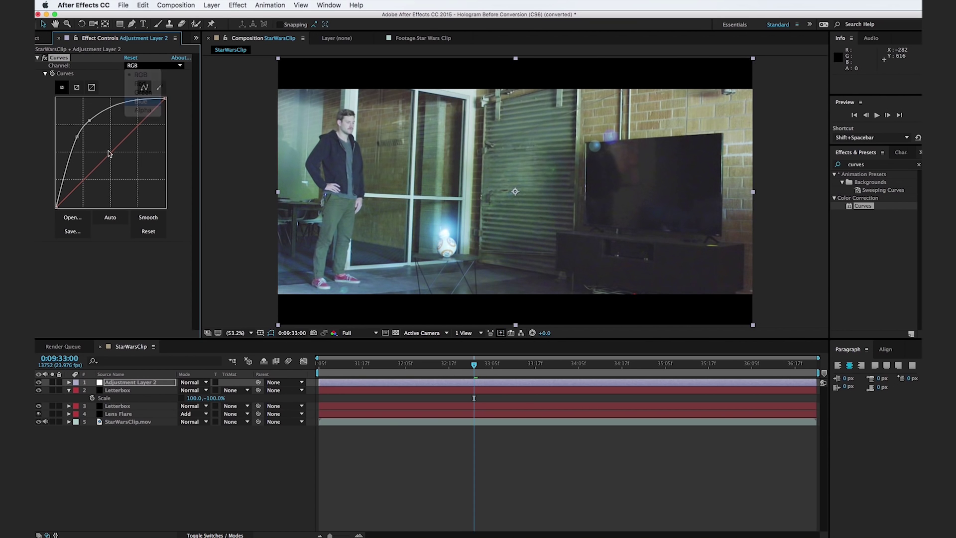
pyautogui.moveTo(108, 156); pyautogui.dragTo(99, 151)
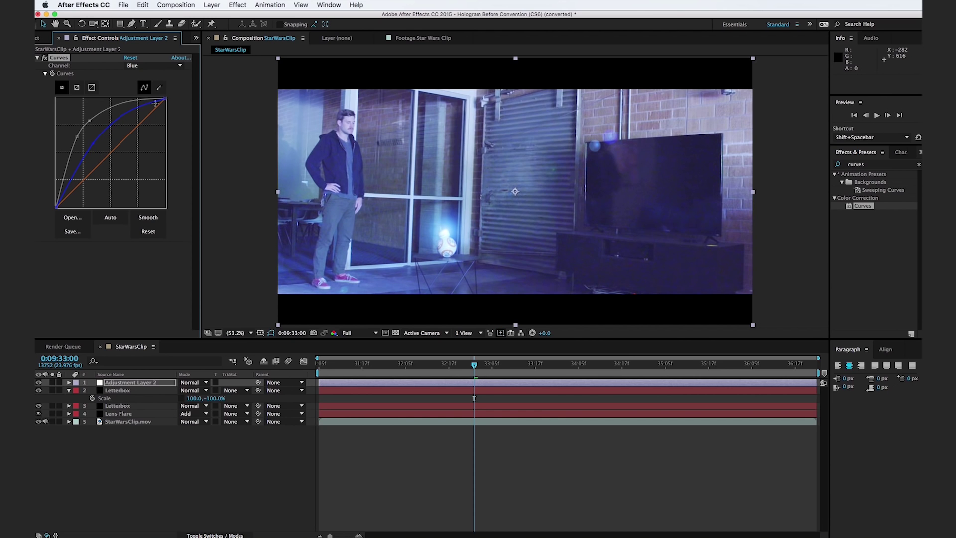
pyautogui.click(155, 66)
pyautogui.click(148, 85)
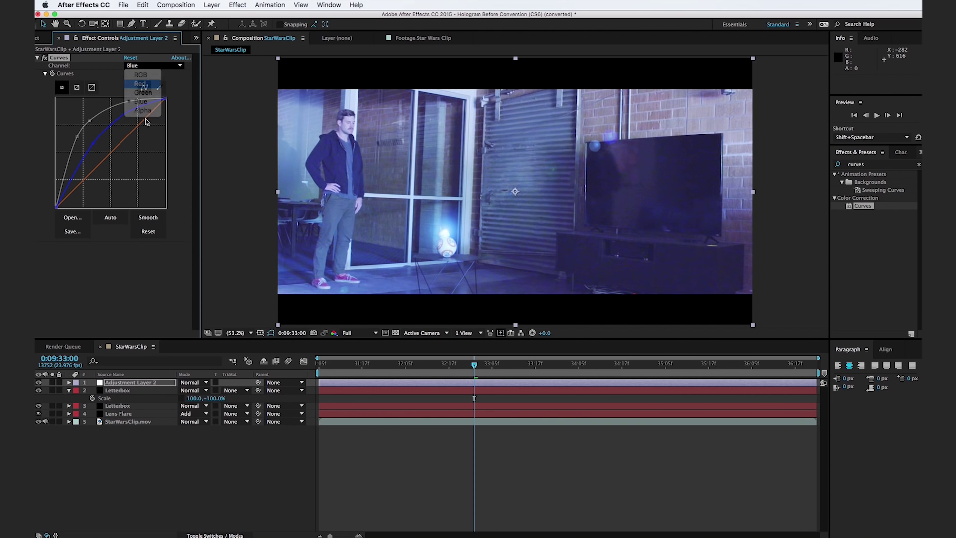
pyautogui.moveTo(114, 149); pyautogui.dragTo(119, 163)
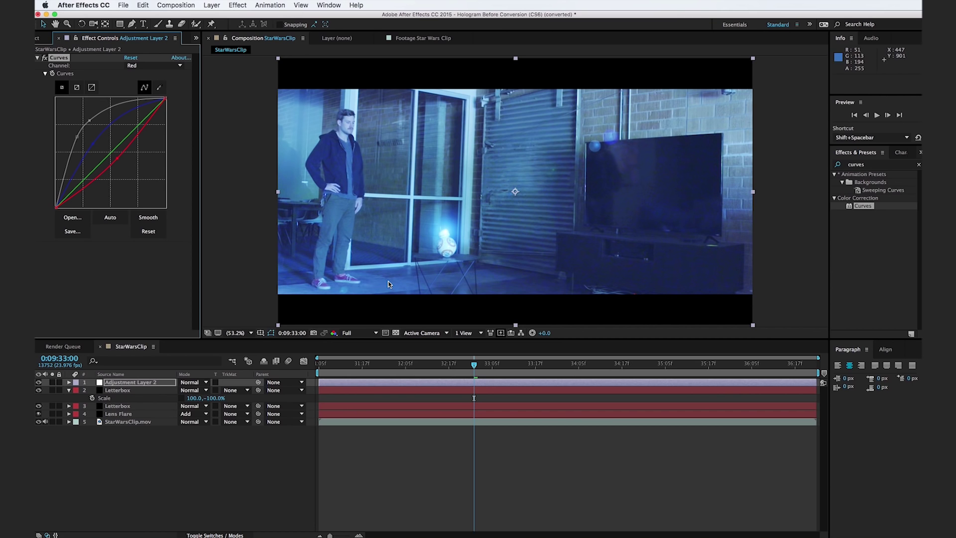
# - Undo the stray path and draw a closed curved mask on Adjustment Layer 2 around the floor below the droid
pyautogui.press('super+z')
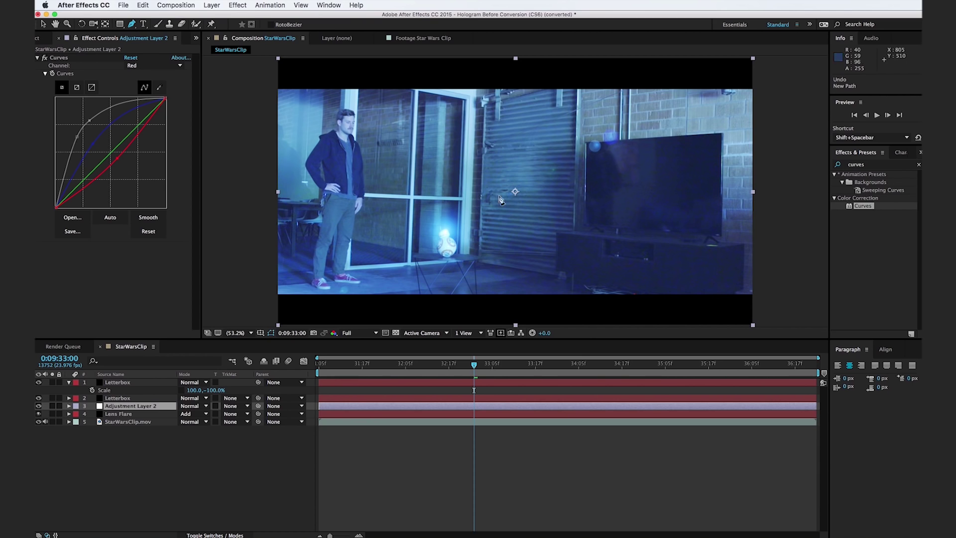
pyautogui.moveTo(614, 307); pyautogui.dragTo(588, 304)
pyautogui.moveTo(452, 279)
pyautogui.mouseDown()
pyautogui.moveTo(386, 306)
pyautogui.moveTo(405, 320)
pyautogui.mouseUp()
pyautogui.click(615, 308)
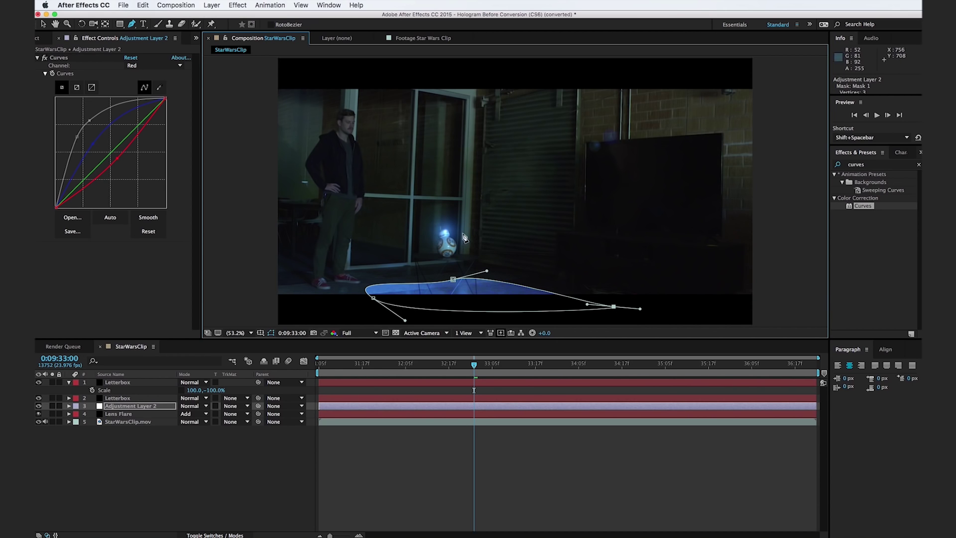
# - Draw a second, fan-shaped mask on the adjustment layer from the droid's light up across the door, shutter and television
pyautogui.click(446, 232)
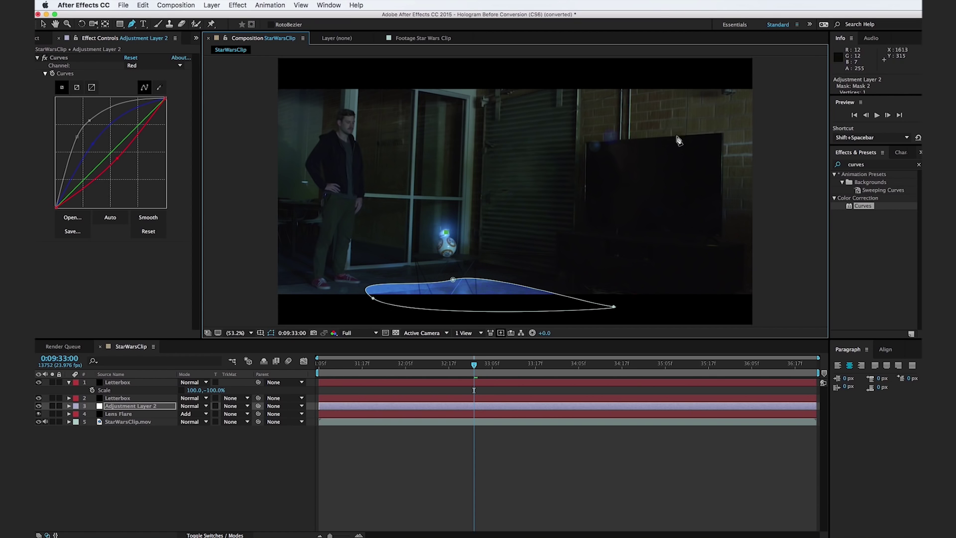
pyautogui.moveTo(716, 155); pyautogui.dragTo(719, 140)
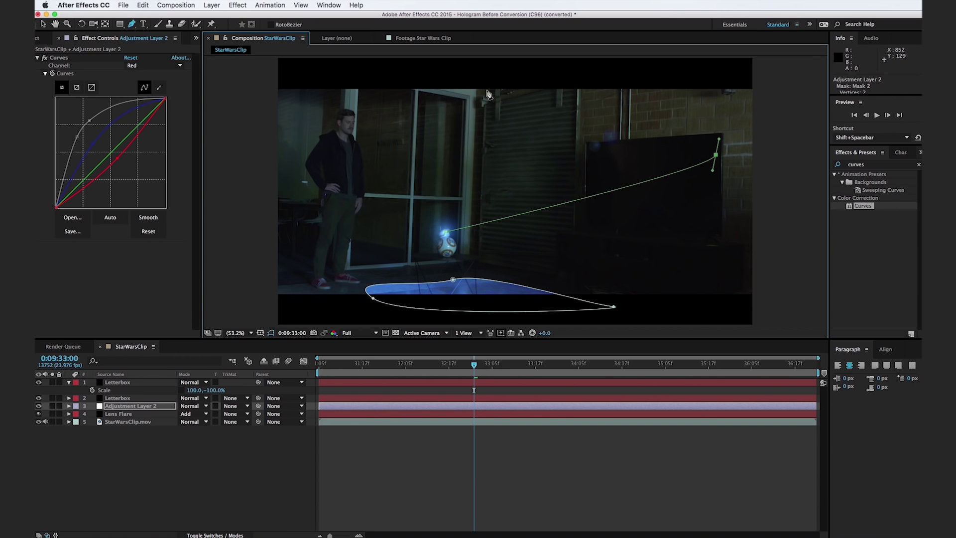
pyautogui.moveTo(405, 105); pyautogui.dragTo(417, 130)
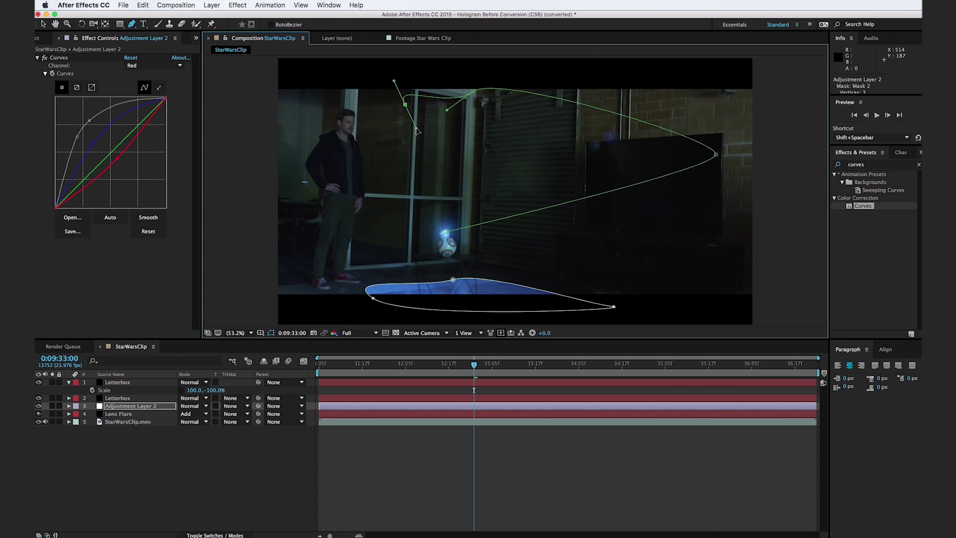
pyautogui.click(447, 232)
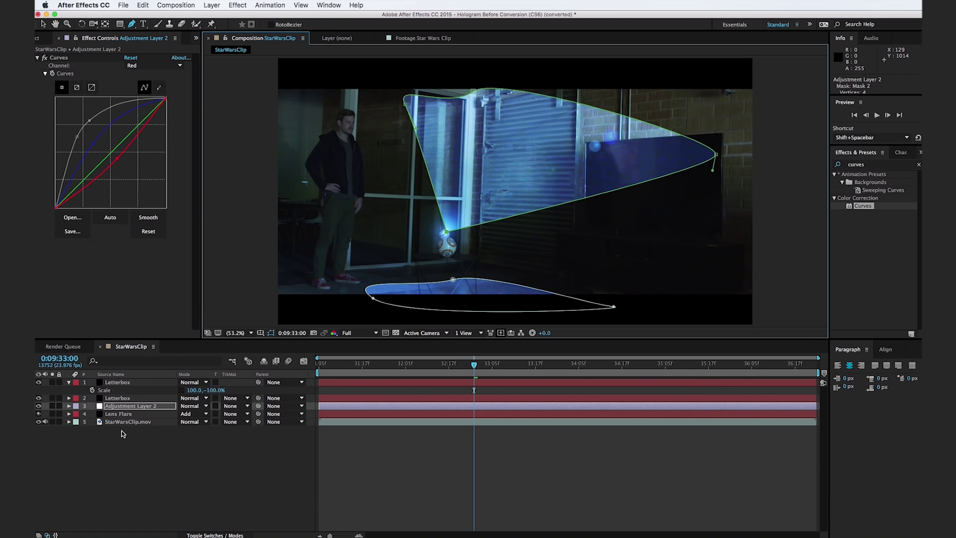
# - Set the Mask Feather of the floor mask, Mask 1, to 109 pixels
pyautogui.press('f')
pyautogui.keyDown('shift'); pyautogui.click(142, 422); pyautogui.keyUp('shift')
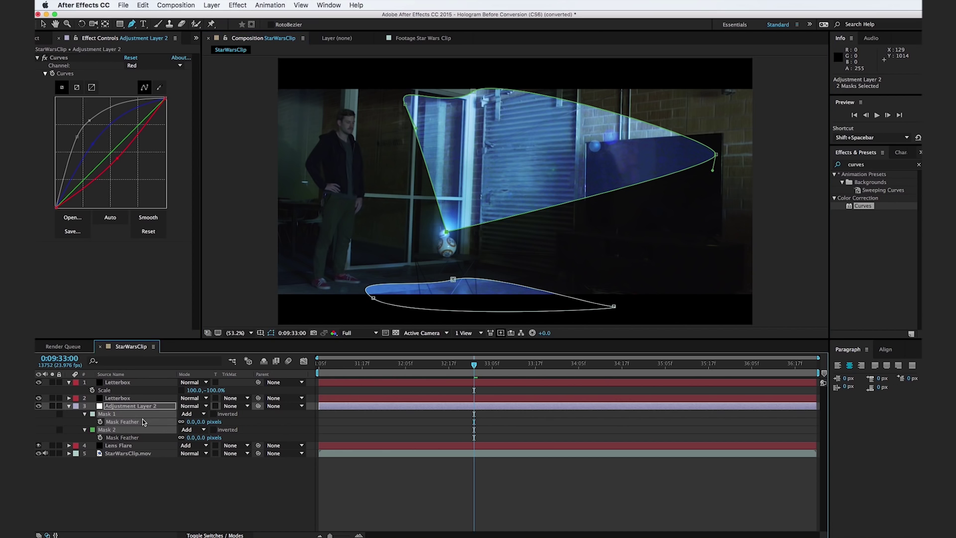
pyautogui.moveTo(203, 424); pyautogui.dragTo(252, 421)
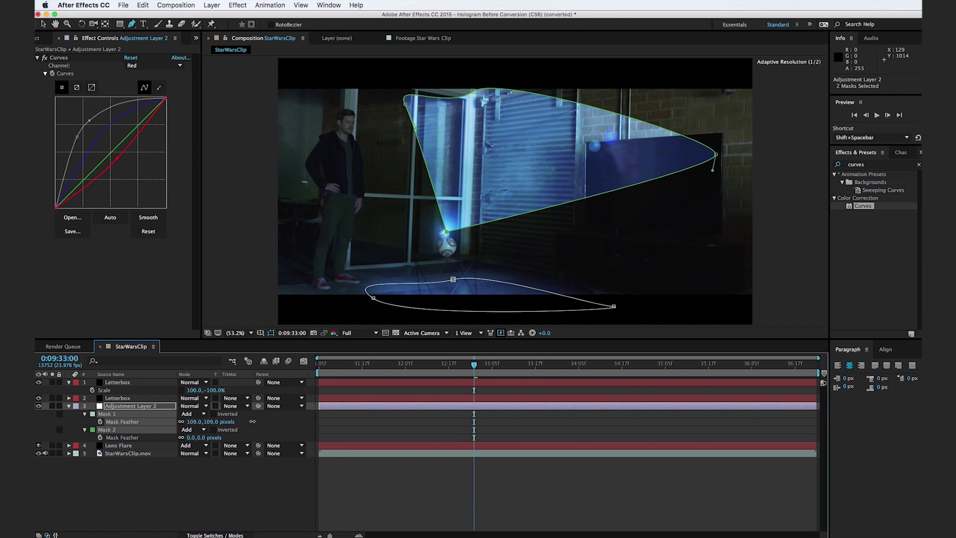
# - Enlarge Mask 1 by moving its point nearest the man outward and raising its upper point toward the droid
pyautogui.press('v')
pyautogui.moveTo(374, 301); pyautogui.dragTo(323, 308)
pyautogui.click(454, 281)
pyautogui.moveTo(453, 282); pyautogui.dragTo(453, 274)
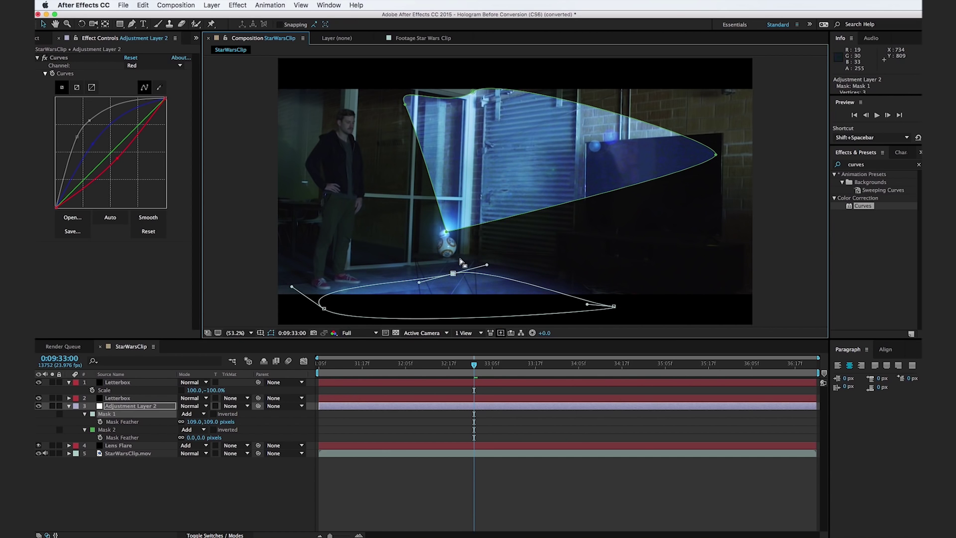
# - Feather Mask 2 by 205 pixels and widen it by moving its three outer points farther from the droid
pyautogui.moveTo(202, 438); pyautogui.dragTo(307, 433)
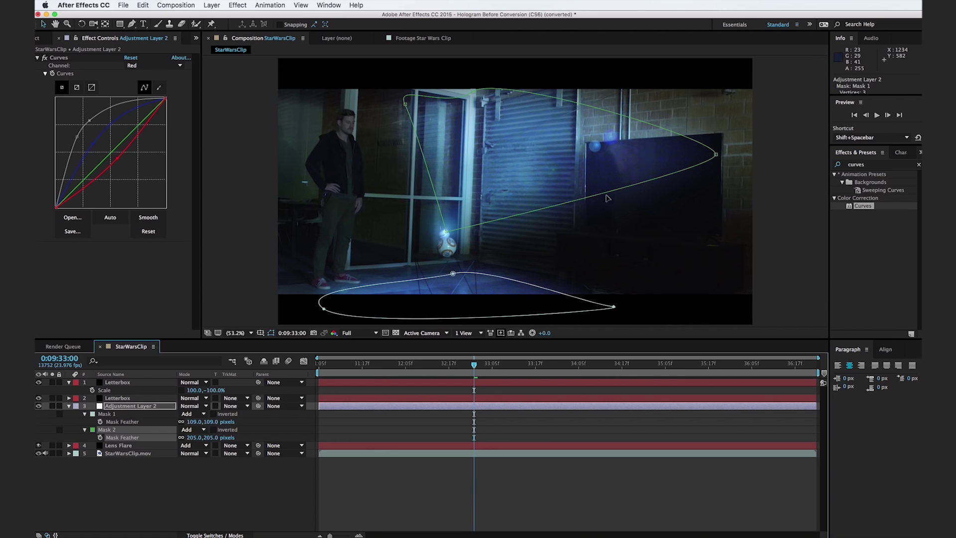
pyautogui.click(716, 154)
pyautogui.moveTo(716, 154); pyautogui.dragTo(746, 136)
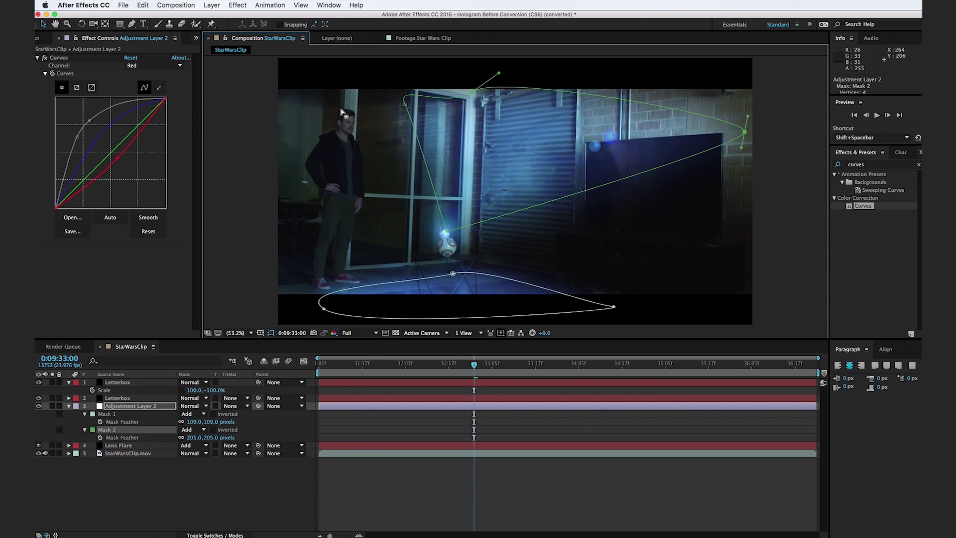
pyautogui.moveTo(405, 104); pyautogui.dragTo(395, 90)
pyautogui.moveTo(487, 93); pyautogui.dragTo(472, 83)
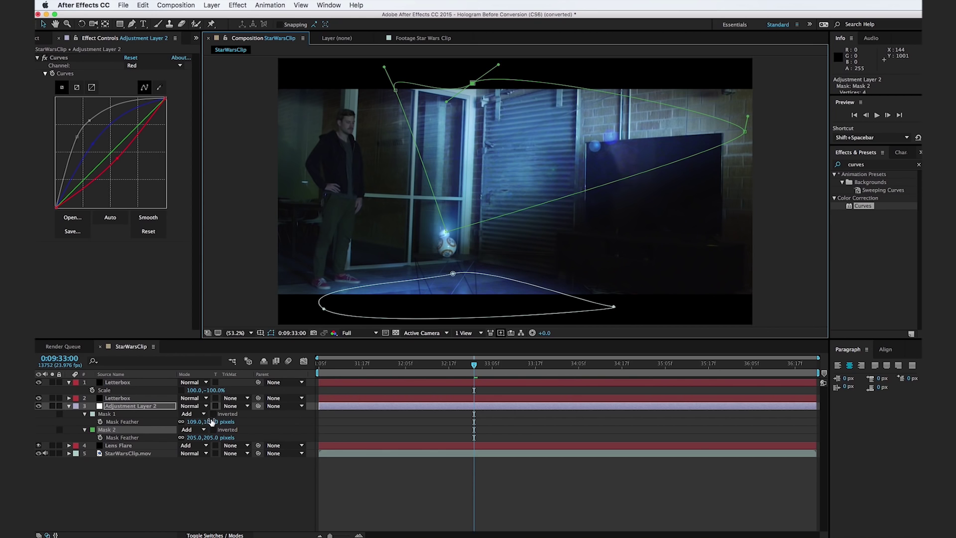
# - Lower the opacity of Adjustment Layer 2 to 41%
pyautogui.press('t')
pyautogui.moveTo(186, 414); pyautogui.dragTo(158, 418)
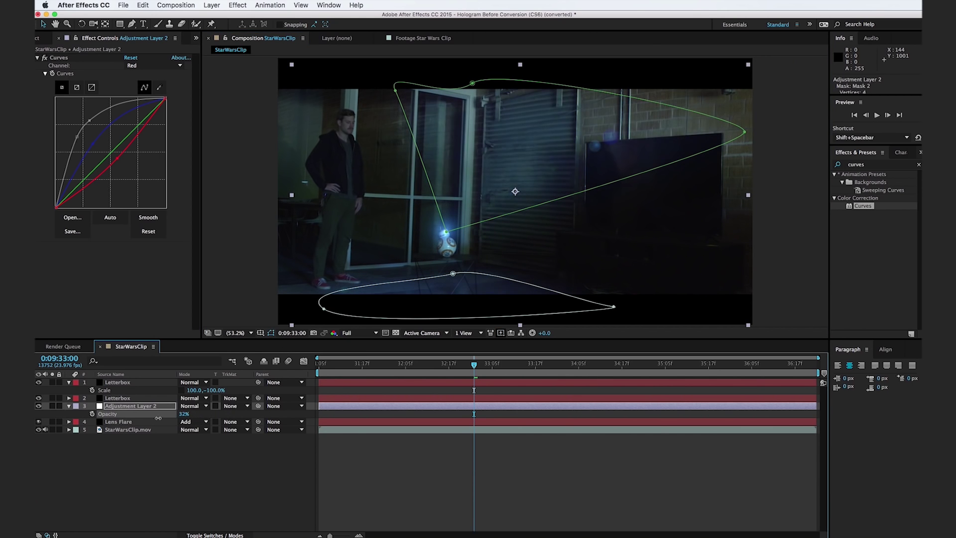
pyautogui.click(246, 222)
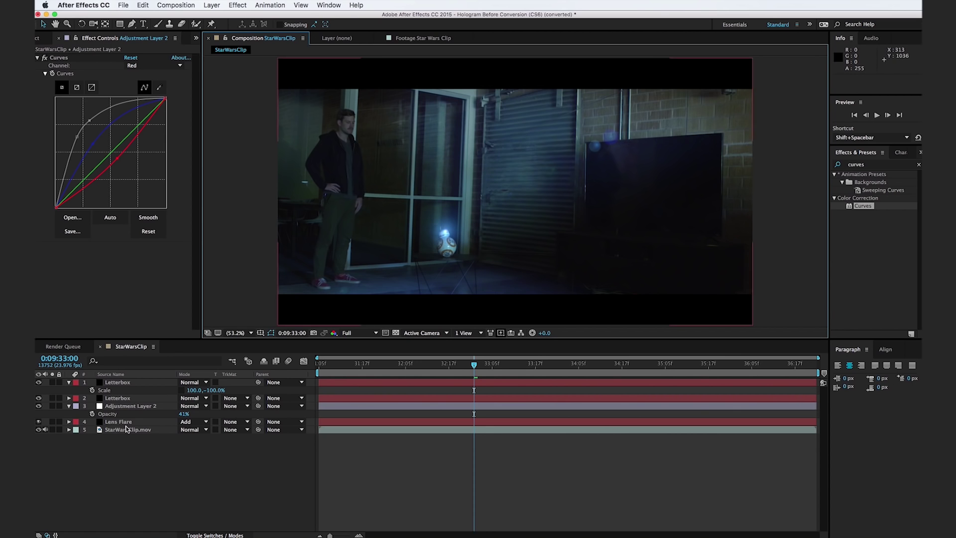
# - Reveal the Lens Flare keyframes and add a 41% Opacity keyframe to Adjustment Layer 2 at 0:09:33:07, matching the second flare keyframe
pyautogui.click(171, 406)
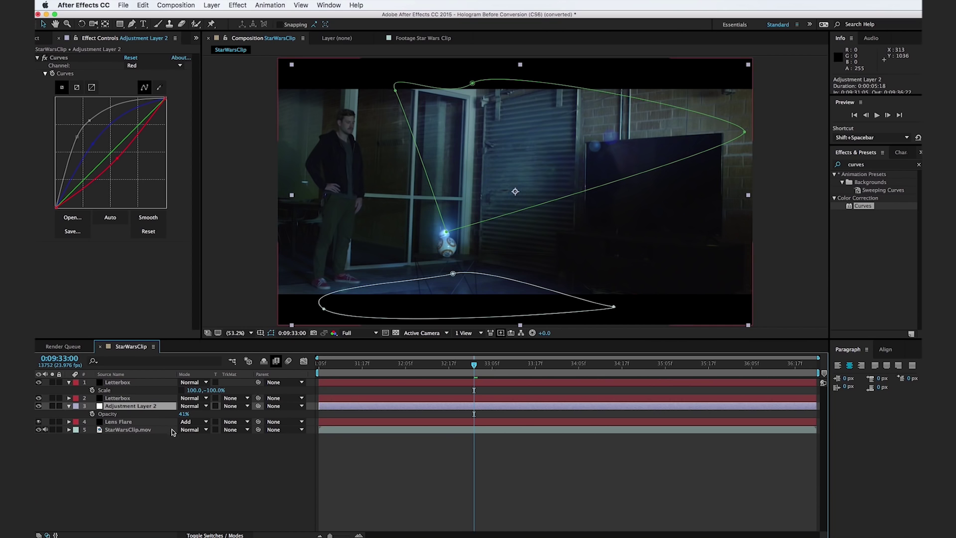
pyautogui.click(148, 423)
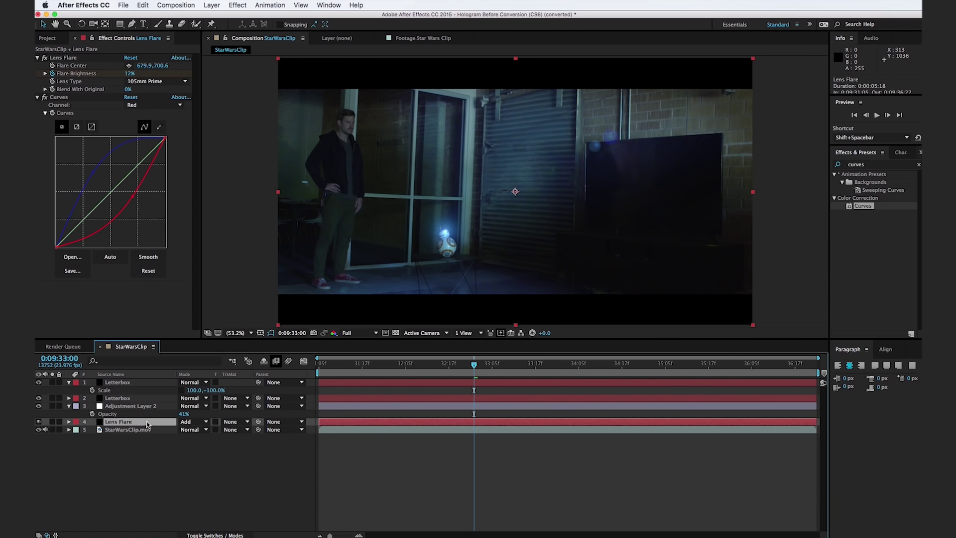
pyautogui.press('u')
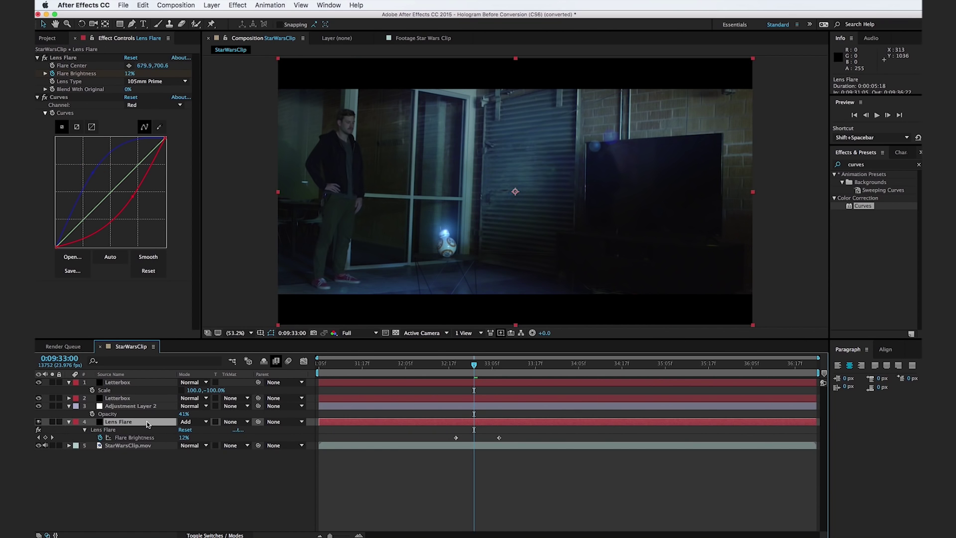
pyautogui.click(149, 406)
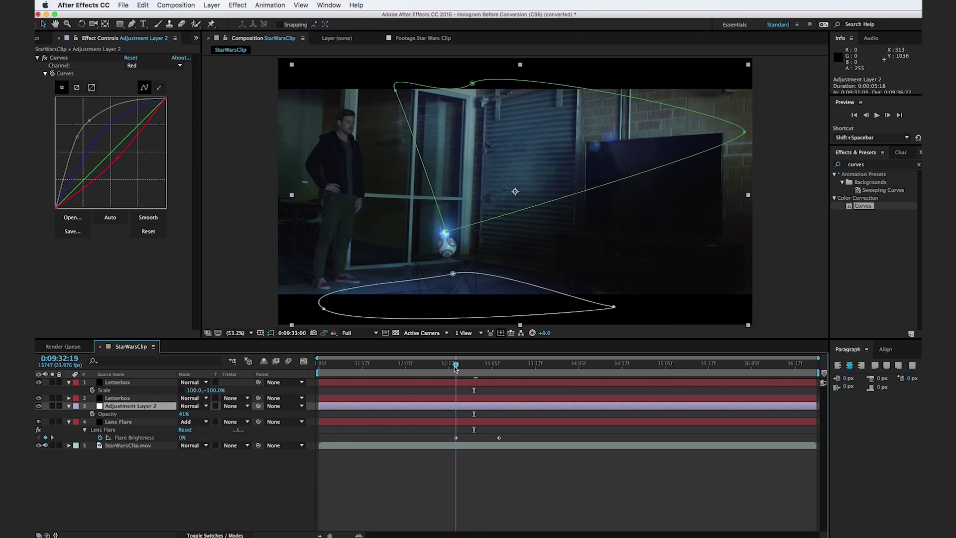
pyautogui.moveTo(473, 367); pyautogui.dragTo(499, 373)
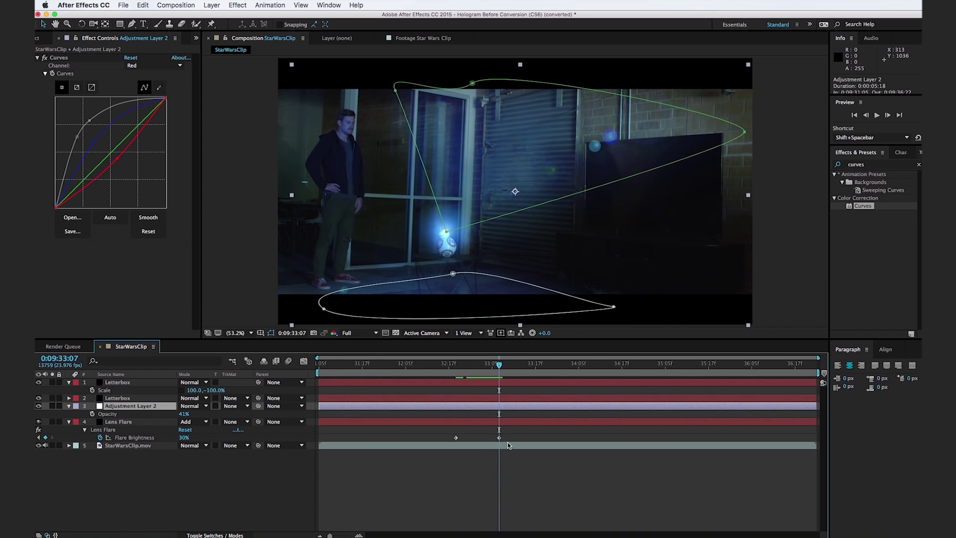
pyautogui.click(91, 414)
# - Keyframe the adjustment layer's Opacity to 0% at 0:09:32:19, in line with the first Flare Brightness keyframe
pyautogui.click(485, 370)
pyautogui.moveTo(484, 371); pyautogui.dragTo(456, 371)
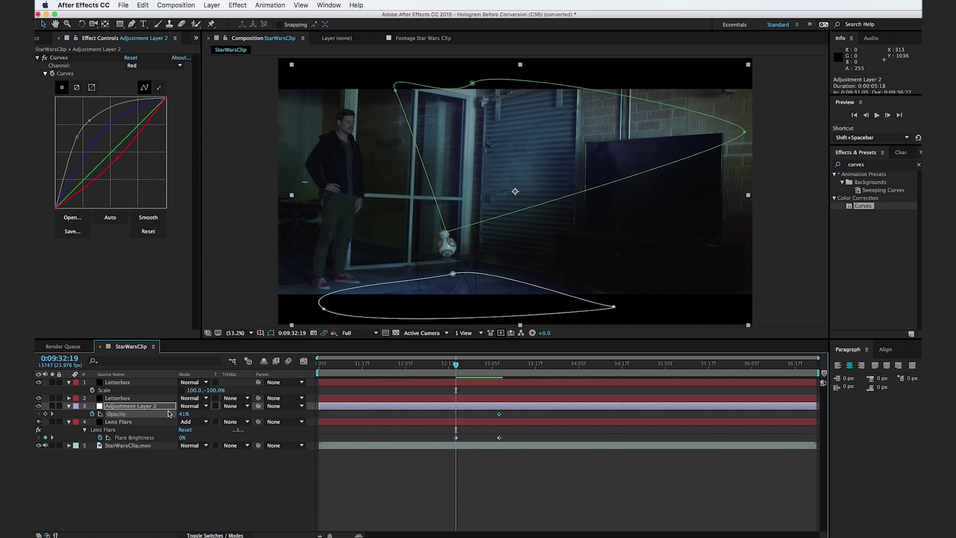
pyautogui.moveTo(176, 415); pyautogui.dragTo(143, 424)
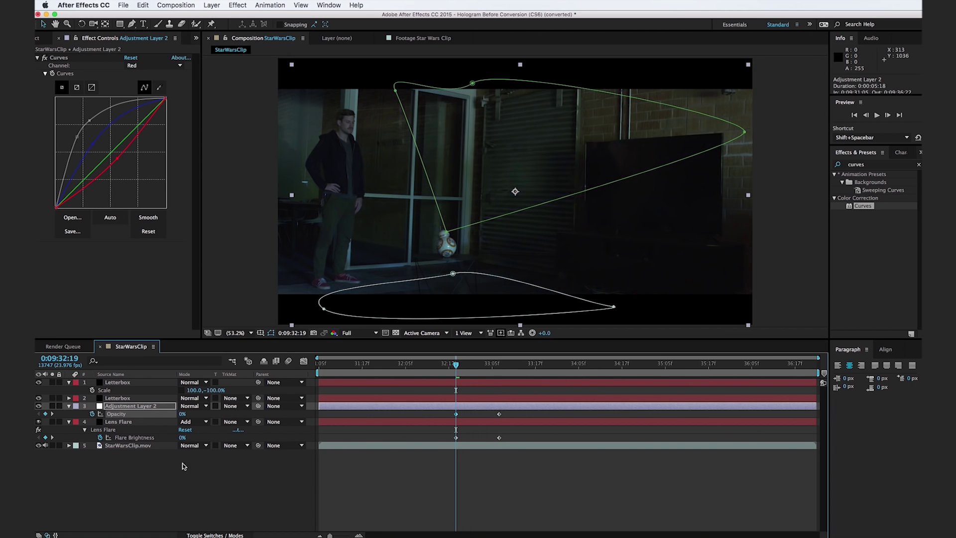
pyautogui.click(184, 466)
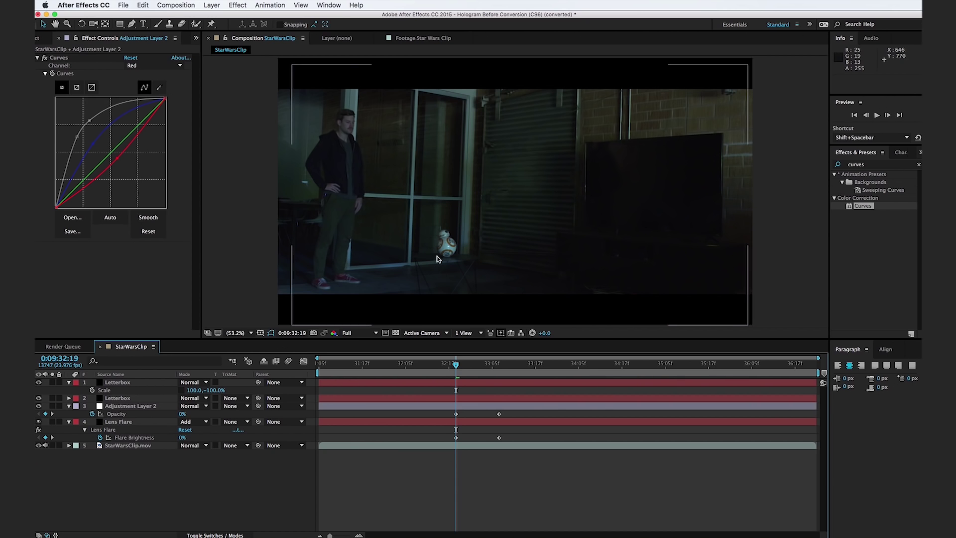
# - Duplicate Adjustment Layer 2 with the playhead at 0:09:33:11 and rename the copy Blue Fill
pyautogui.moveTo(456, 366); pyautogui.dragTo(514, 375)
pyautogui.click(144, 382)
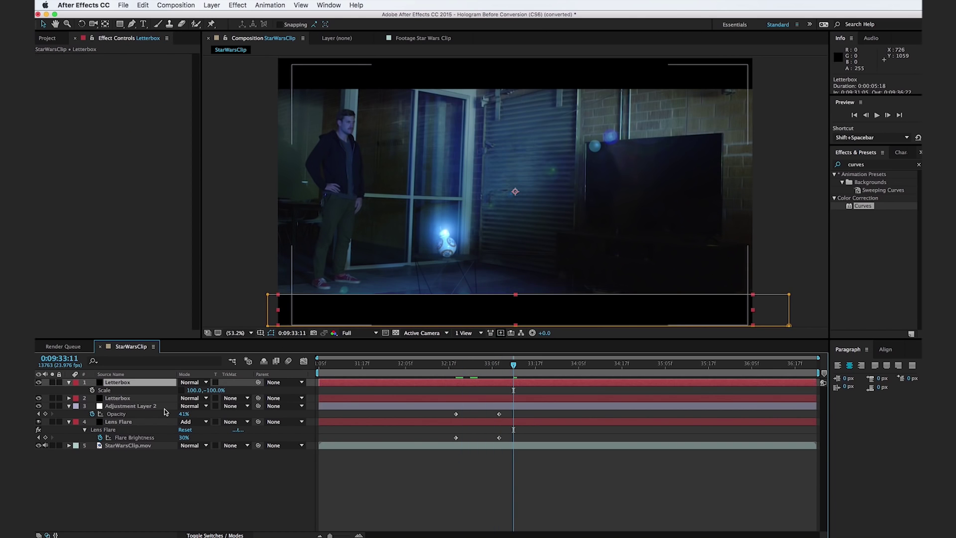
pyautogui.click(165, 407)
pyautogui.press('super+d')
pyautogui.press('Return')
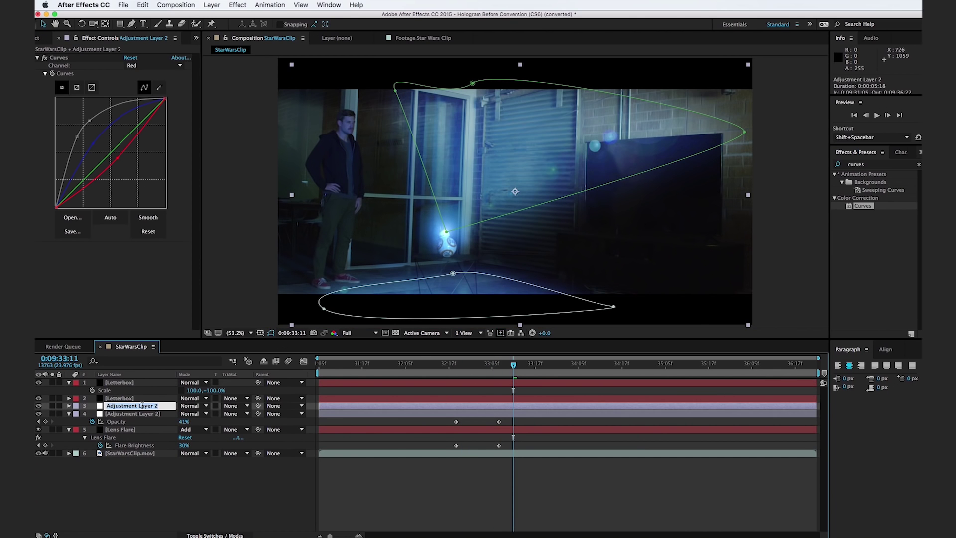
pyautogui.write('Blue Fill')
pyautogui.click(139, 490)
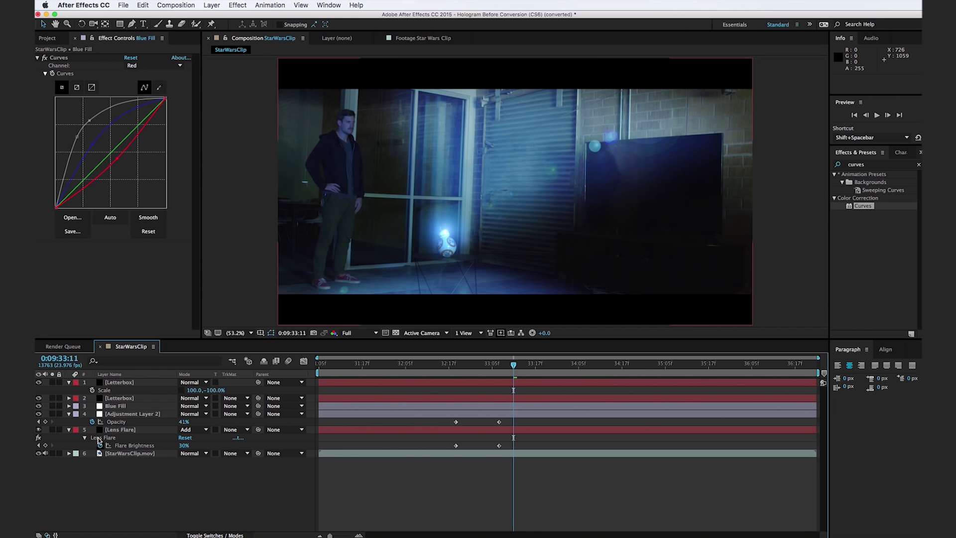
# - Reshape the Blue Fill layer's RGB curve into a gentle, smoothed upward bend
pyautogui.moveTo(81, 144); pyautogui.dragTo(121, 128)
pyautogui.click(148, 217)
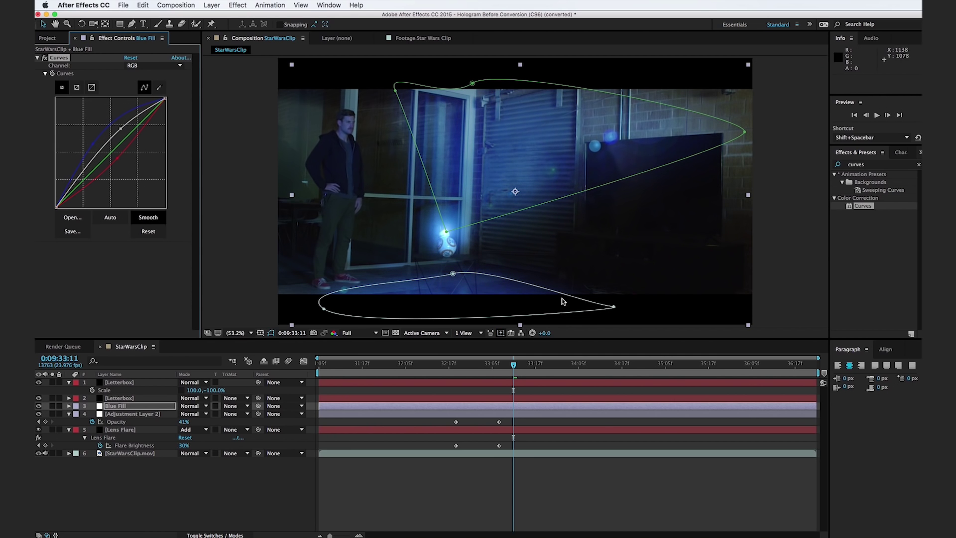
# - Delete Mask 1, the floor mask, from the Blue Fill layer
pyautogui.click(69, 406)
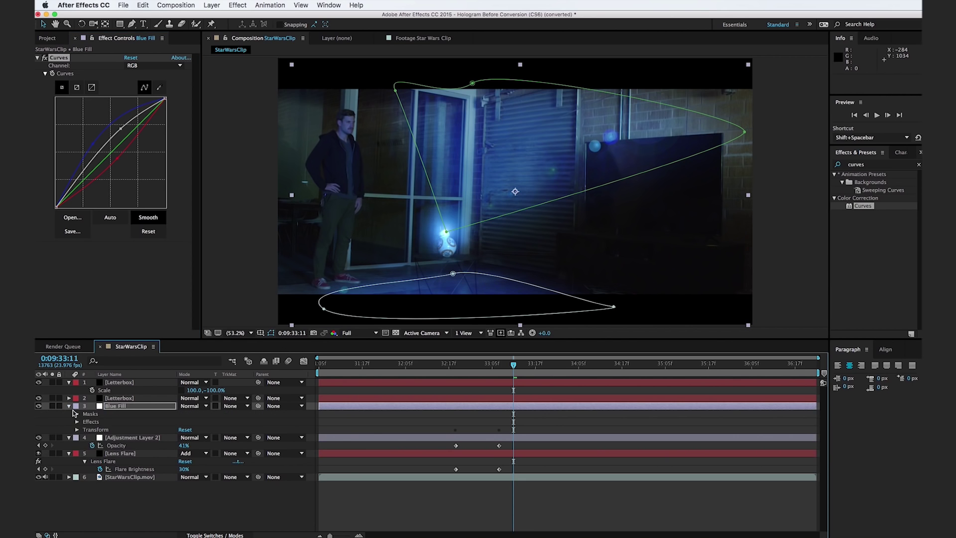
pyautogui.click(77, 414)
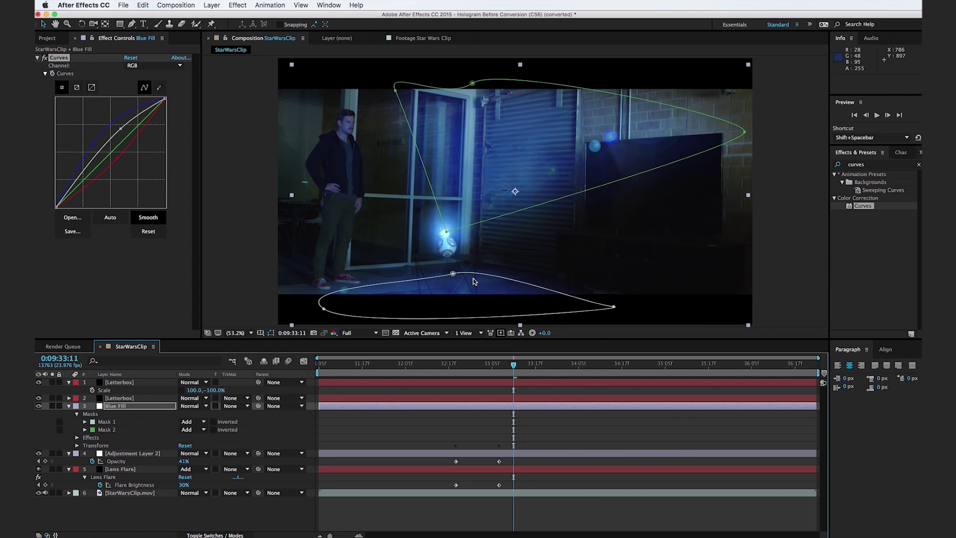
pyautogui.click(119, 423)
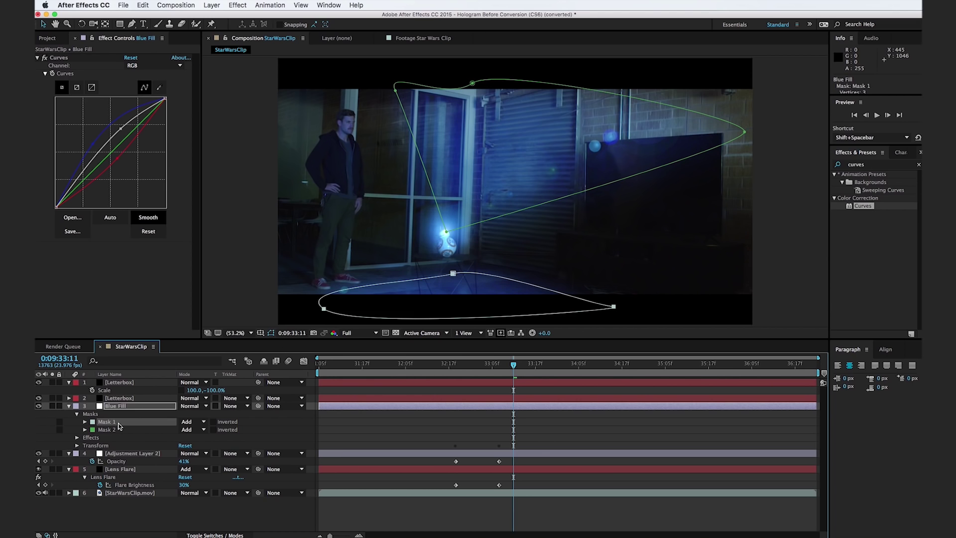
pyautogui.press('Delete')
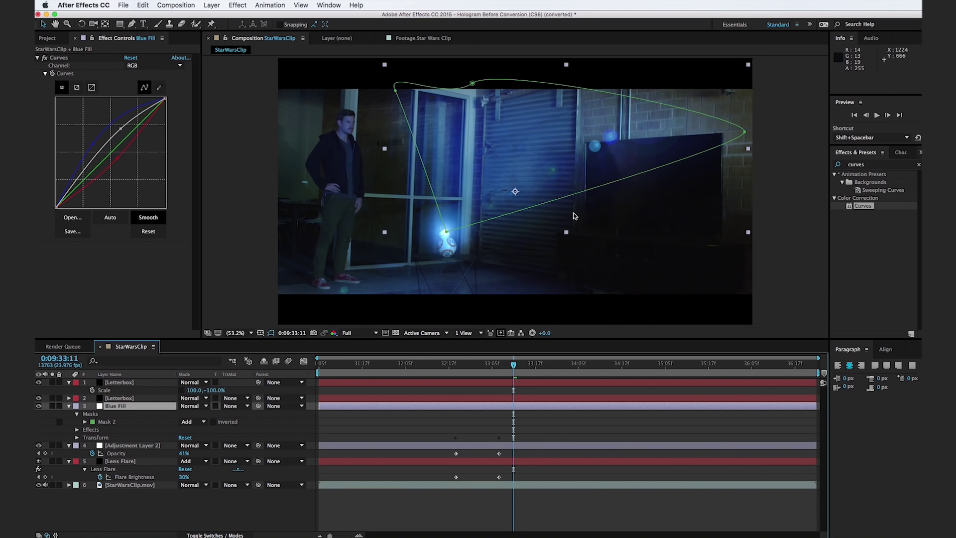
# - Reshape Blue Fill's Mask 2 into a narrower wedge rising from the droid and check the light through to 0:09:34:08
pyautogui.moveTo(749, 133); pyautogui.dragTo(681, 80)
pyautogui.moveTo(473, 83); pyautogui.dragTo(452, 65)
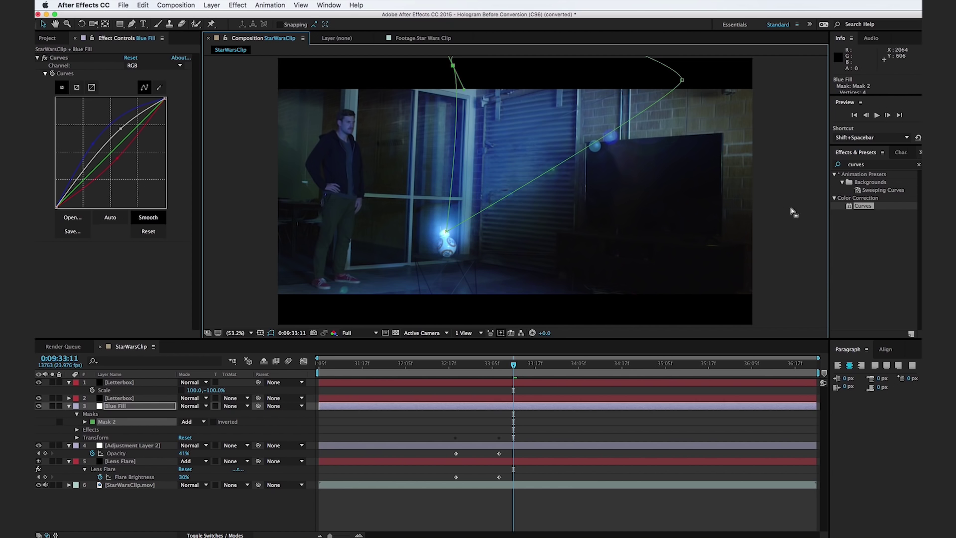
pyautogui.press('F2')
pyautogui.moveTo(474, 369); pyautogui.dragTo(575, 377)
pyautogui.press("'")
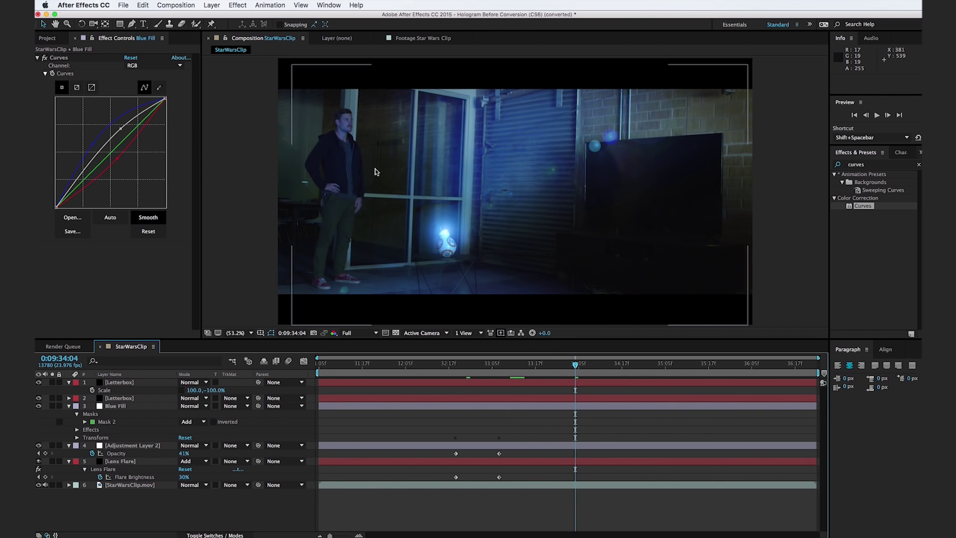
pyautogui.press("'")
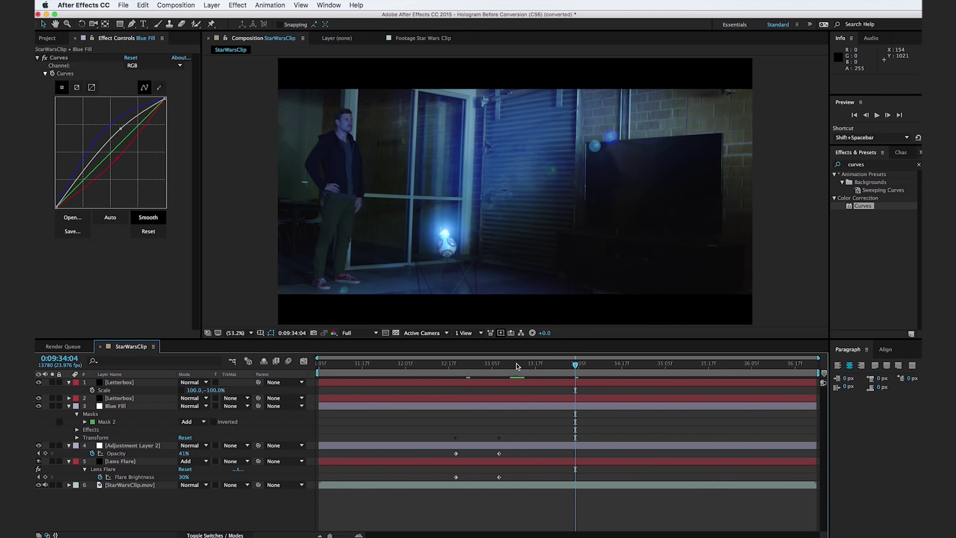
pyautogui.moveTo(512, 366); pyautogui.dragTo(590, 366)
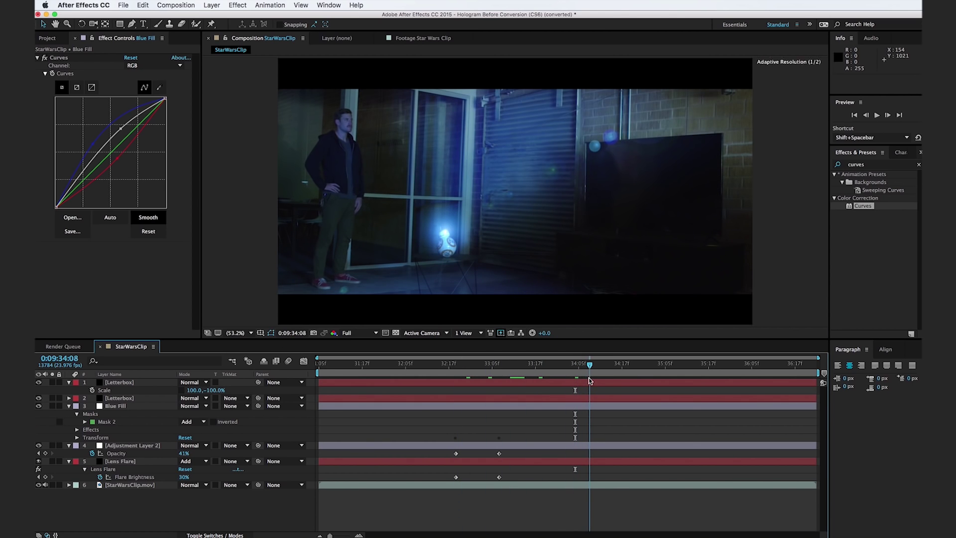
# - Show the project items and expand the Assets folder
pyautogui.click(47, 37)
pyautogui.click(37, 122)
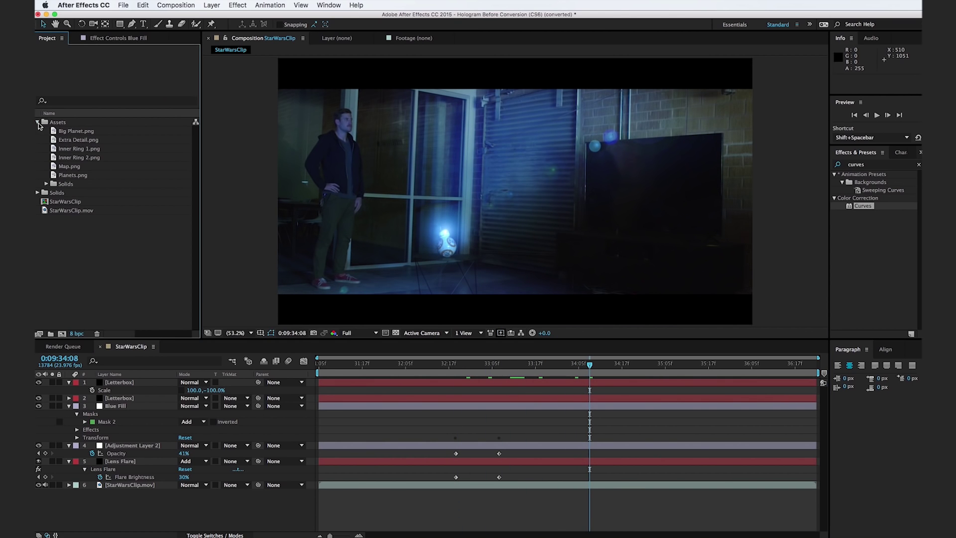
pyautogui.click(80, 178)
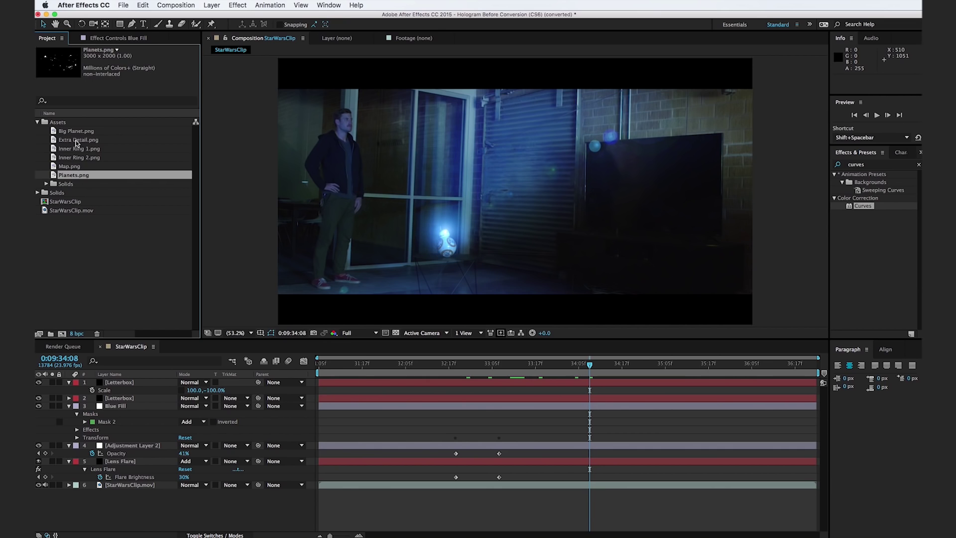
pyautogui.keyDown('shift'); pyautogui.click(78, 133); pyautogui.keyUp('shift')
pyautogui.click(102, 243)
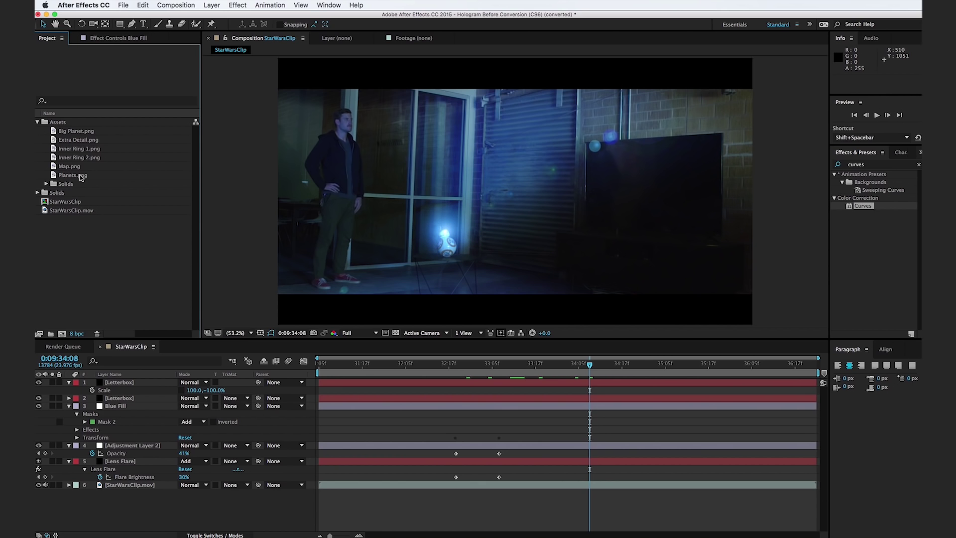
pyautogui.press('super+z')
# - Create a new 1920 × 1080 composition named HUD at 23.976 fps, lasting 0:00:05:18
pyautogui.click(175, 5)
pyautogui.click(191, 15)
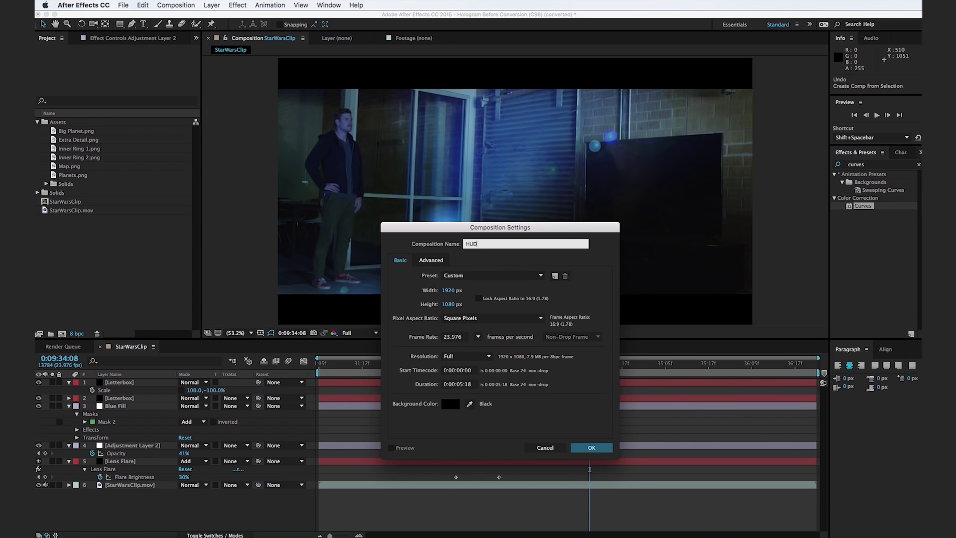
pyautogui.press('Return')
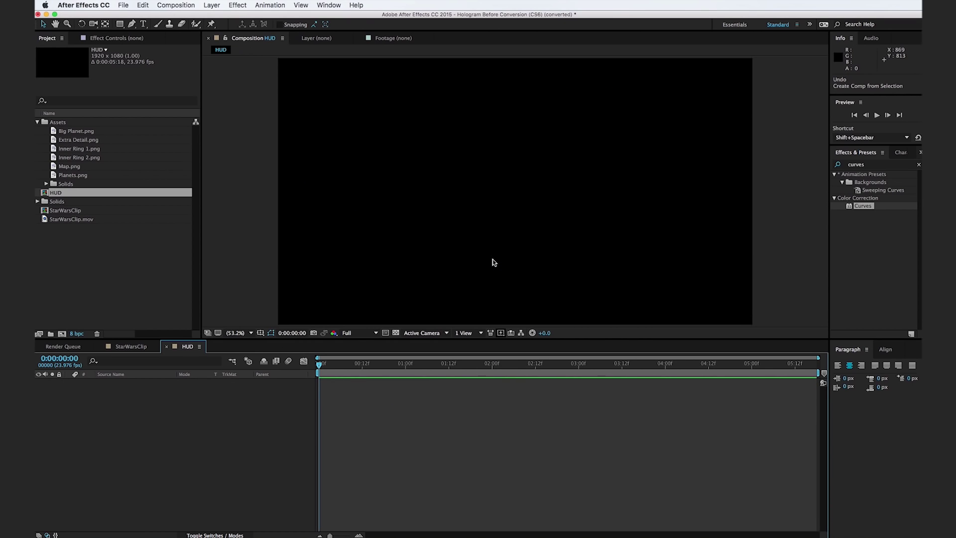
# - Add all six PNG images from the Assets folder, Big Planet.png through Planets.png, to the HUD composition as layers
pyautogui.click(71, 178)
pyautogui.keyDown('shift'); pyautogui.click(72, 133); pyautogui.keyUp('shift')
pyautogui.moveTo(71, 144); pyautogui.dragTo(150, 434)
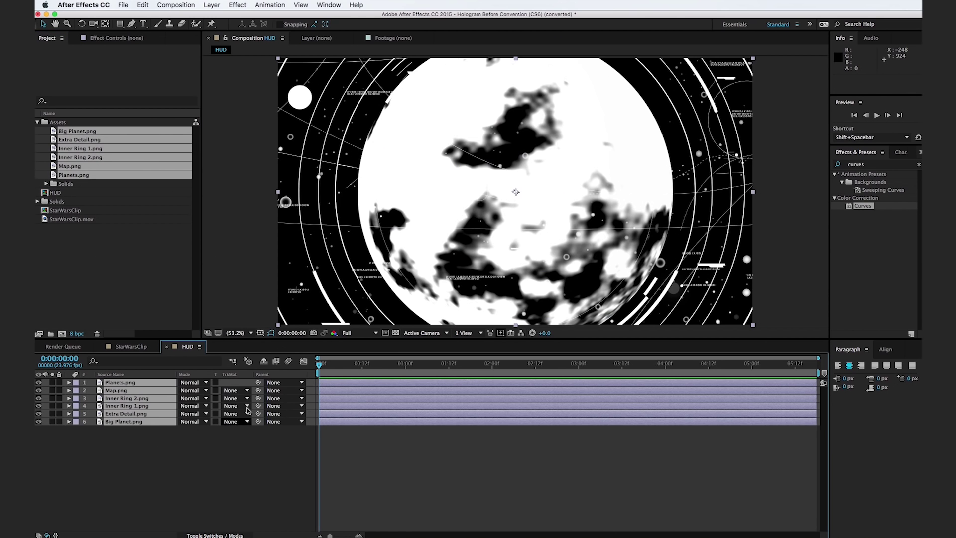
pyautogui.click(230, 455)
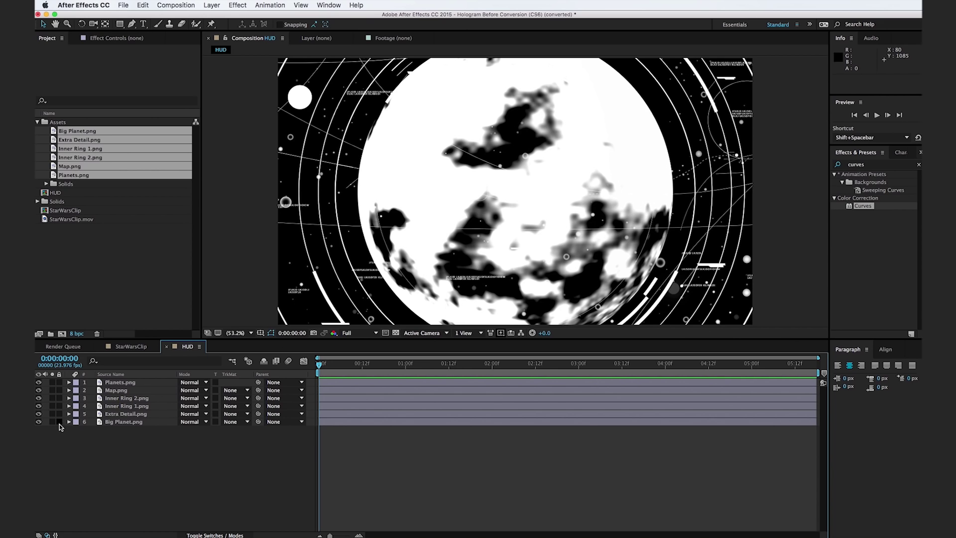
# - Hide every HUD layer except Big Planet.png and scale that layer to 7%
pyautogui.moveTo(39, 422); pyautogui.dragTo(36, 387)
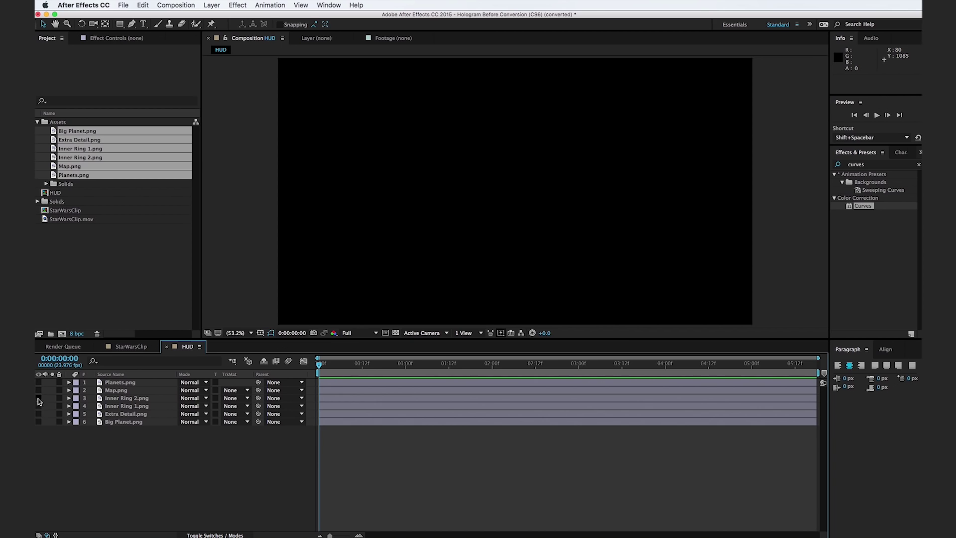
pyautogui.click(39, 422)
pyautogui.click(132, 423)
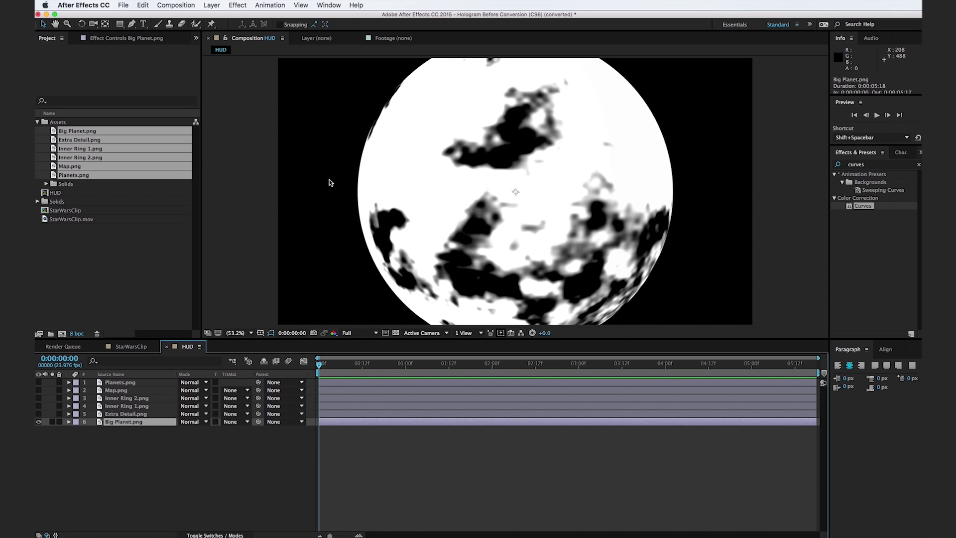
pyautogui.press('s')
pyautogui.moveTo(210, 433); pyautogui.dragTo(171, 433)
# - Make all six layers 3D and move Big Planet.png up, right and back to about 1327, 372, 1144
pyautogui.click(201, 535)
pyautogui.moveTo(230, 422); pyautogui.dragTo(231, 382)
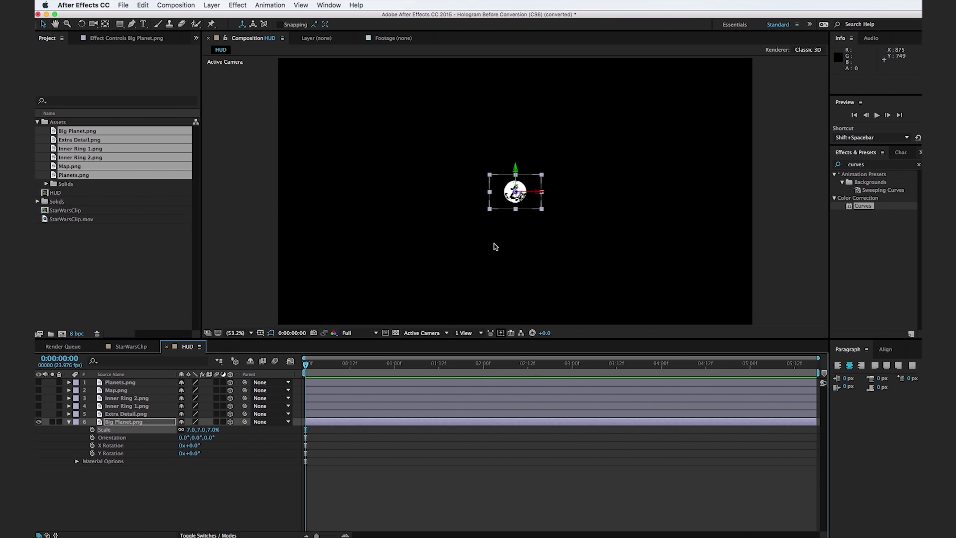
pyautogui.moveTo(519, 200); pyautogui.dragTo(579, 169)
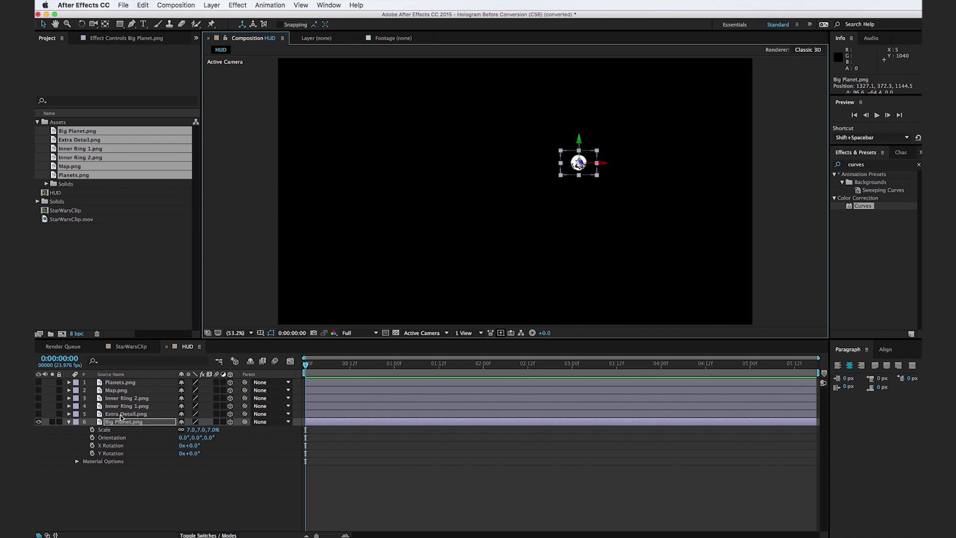
pyautogui.click(69, 422)
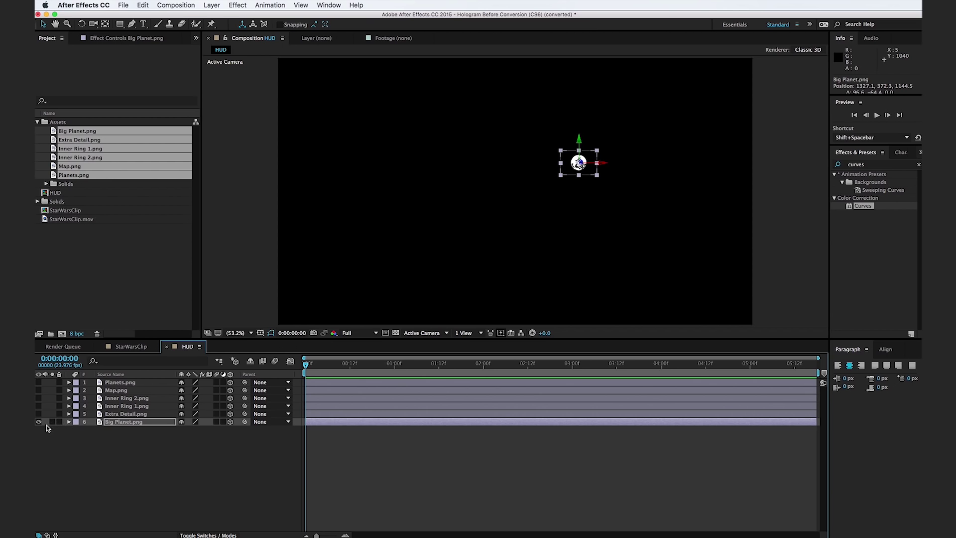
# - Make Extra Detail.png visible and scale it to 49%
pyautogui.click(38, 414)
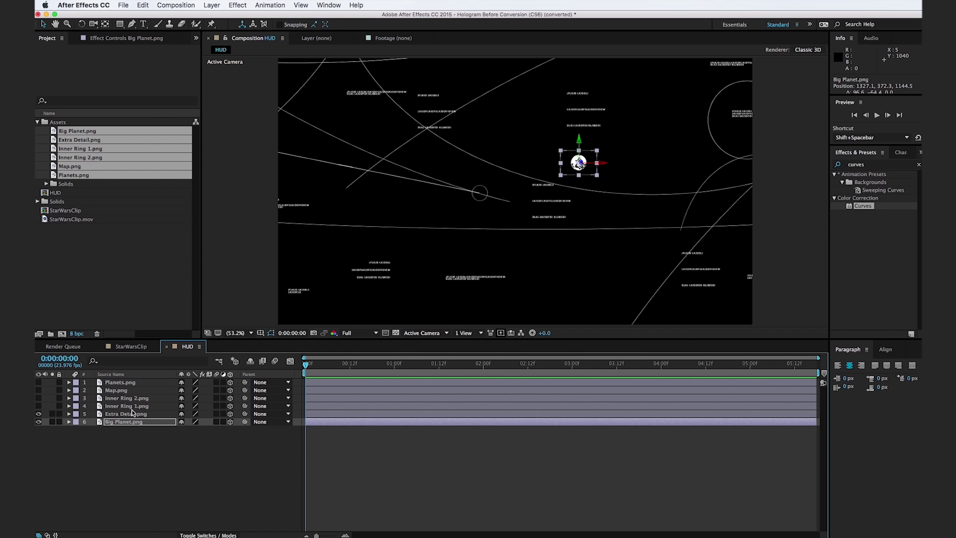
pyautogui.click(140, 413)
pyautogui.press('s')
pyautogui.moveTo(208, 422); pyautogui.dragTo(186, 422)
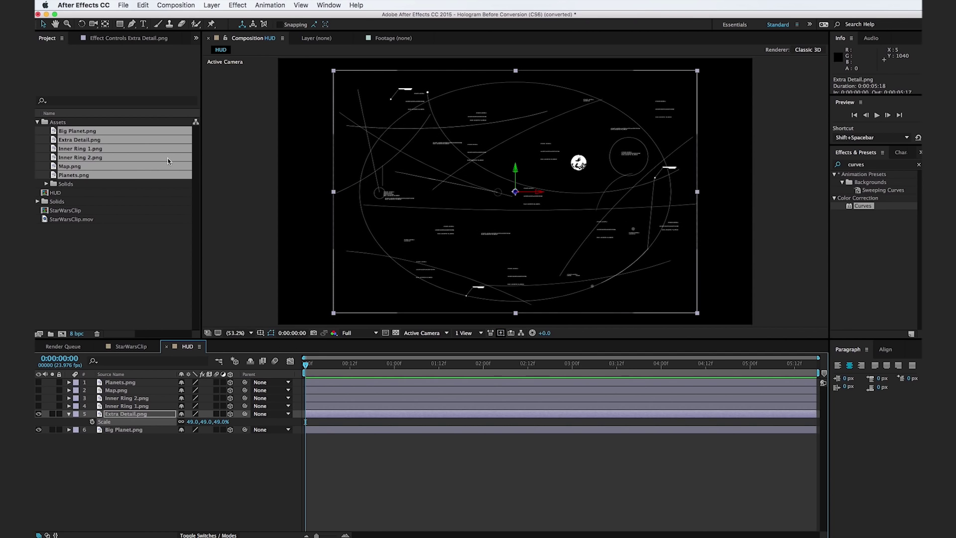
# - Tilt Extra Detail.png to an orientation of about 341°, 0°, 4° and reposition it to about 978, 500
pyautogui.click(82, 24)
pyautogui.moveTo(536, 192)
pyautogui.mouseDown()
pyautogui.moveTo(516, 184)
pyautogui.moveTo(531, 192)
pyautogui.mouseUp()
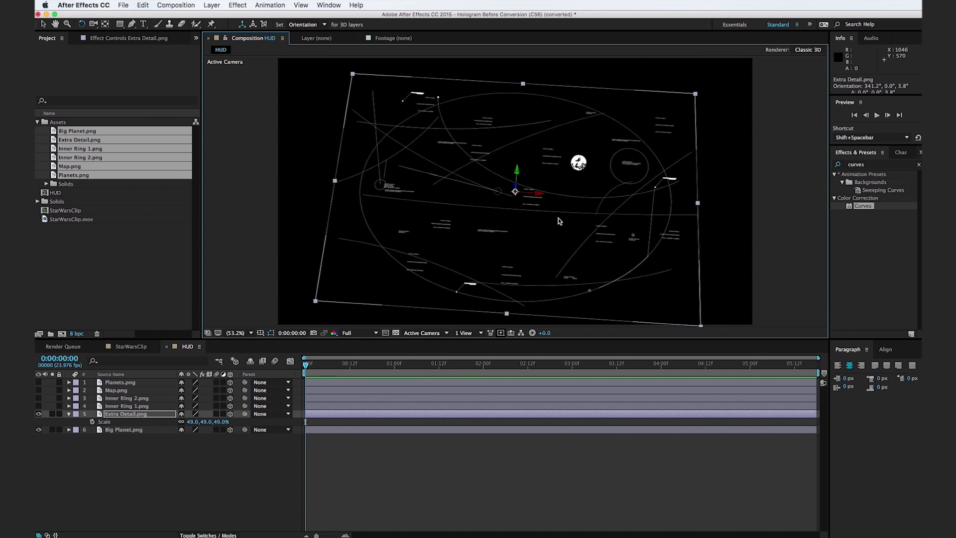
pyautogui.moveTo(573, 243); pyautogui.dragTo(582, 229)
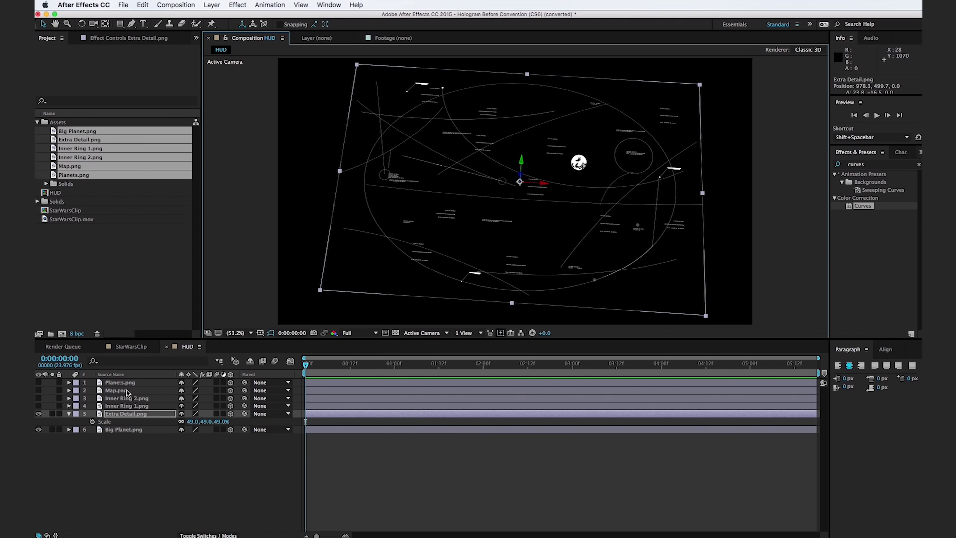
# - Make Inner Ring 1.png visible and scale it to 29%
pyautogui.click(114, 406)
pyautogui.click(39, 406)
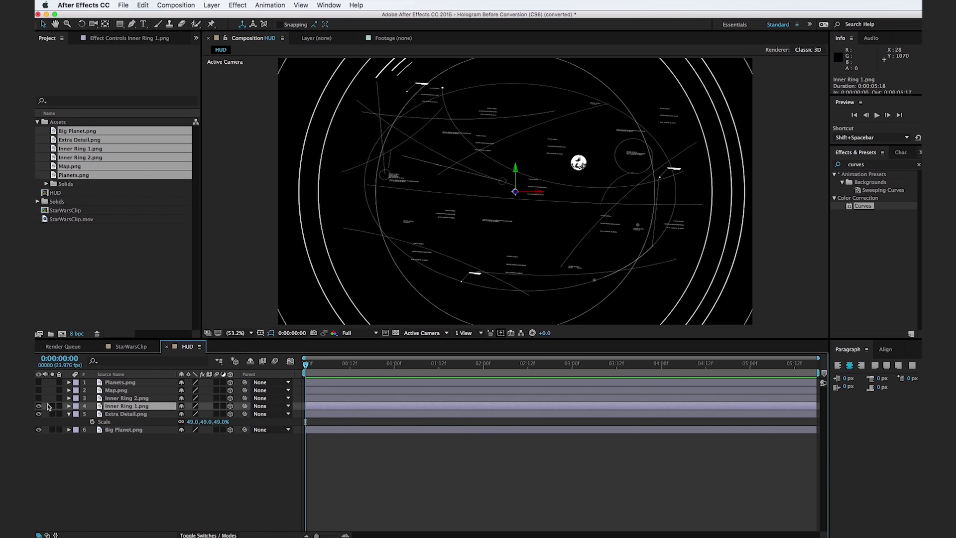
pyautogui.press('s')
pyautogui.moveTo(197, 414); pyautogui.dragTo(162, 414)
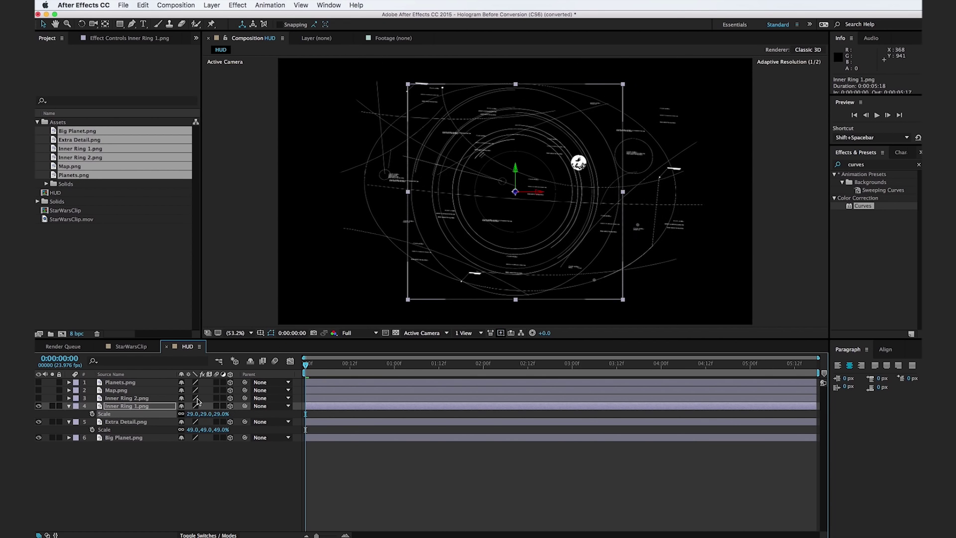
# - Center Inner Ring 1.png on the planet at about 1391, 341, 1771 and tilt it to about 302°, 22°, 0°
pyautogui.moveTo(489, 216); pyautogui.dragTo(199, 264)
pyautogui.moveTo(566, 216); pyautogui.dragTo(576, 196)
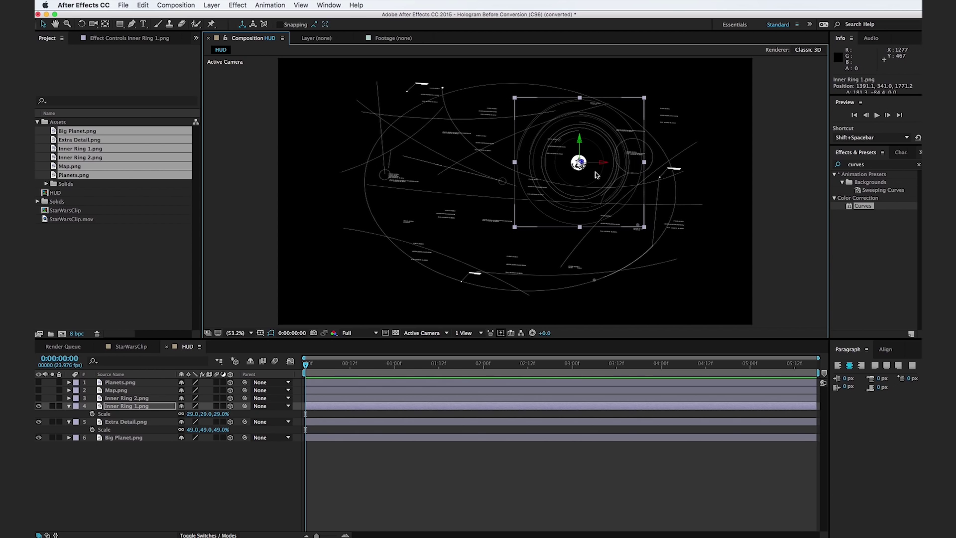
pyautogui.moveTo(601, 160); pyautogui.dragTo(570, 153)
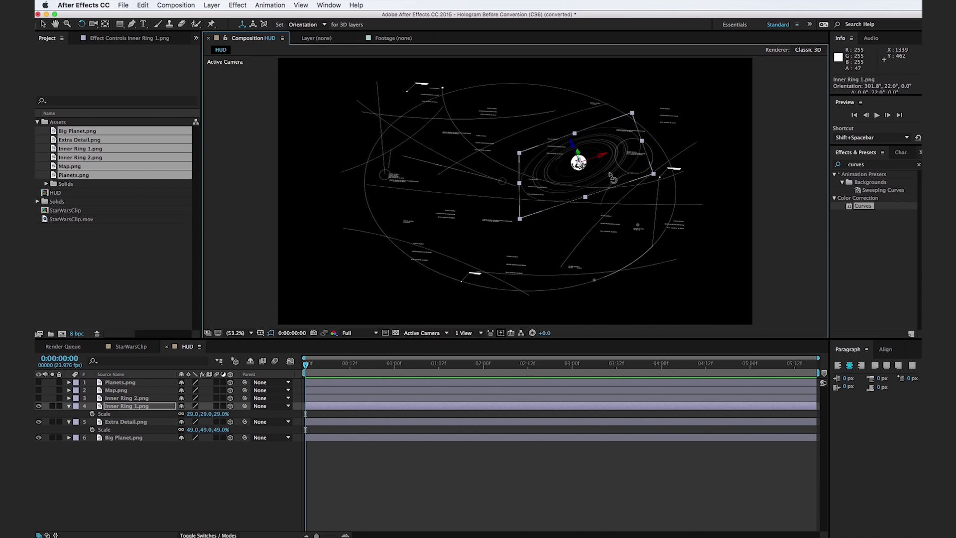
# - Show Inner Ring 2.png at 18% scale and place it around the planet, tilted at a different angle from Inner Ring 1.png
pyautogui.click(137, 397)
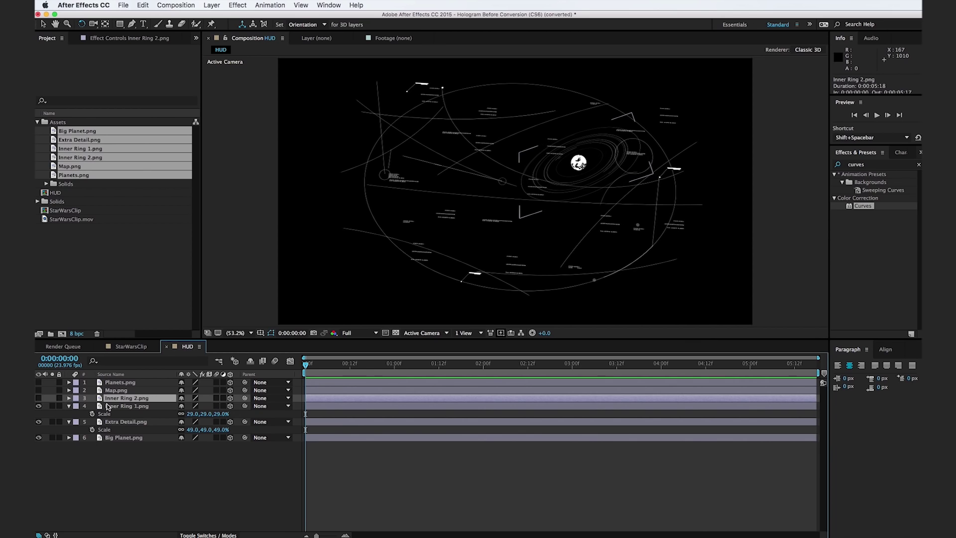
pyautogui.click(39, 404)
pyautogui.click(38, 399)
pyautogui.press('s')
pyautogui.moveTo(210, 410); pyautogui.dragTo(192, 410)
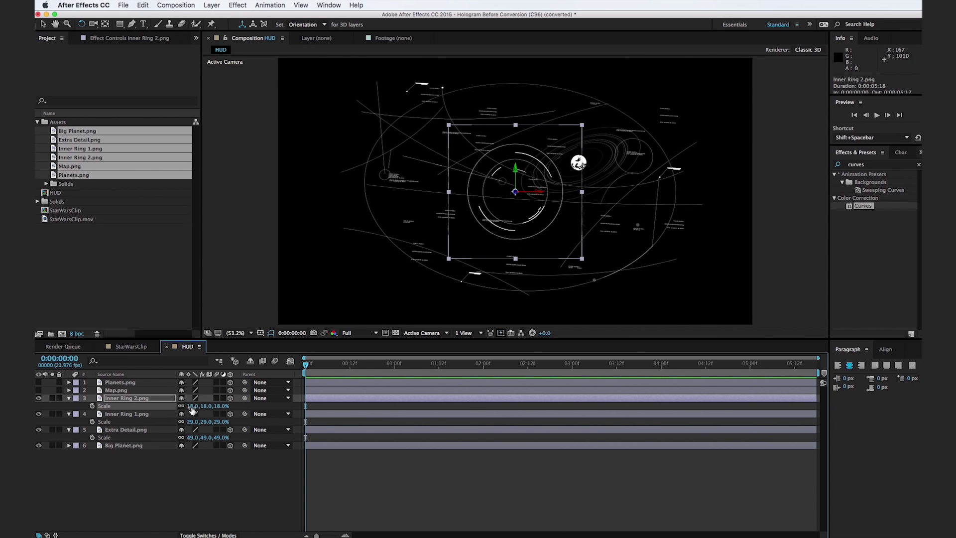
pyautogui.moveTo(532, 192); pyautogui.dragTo(560, 167)
pyautogui.press('v')
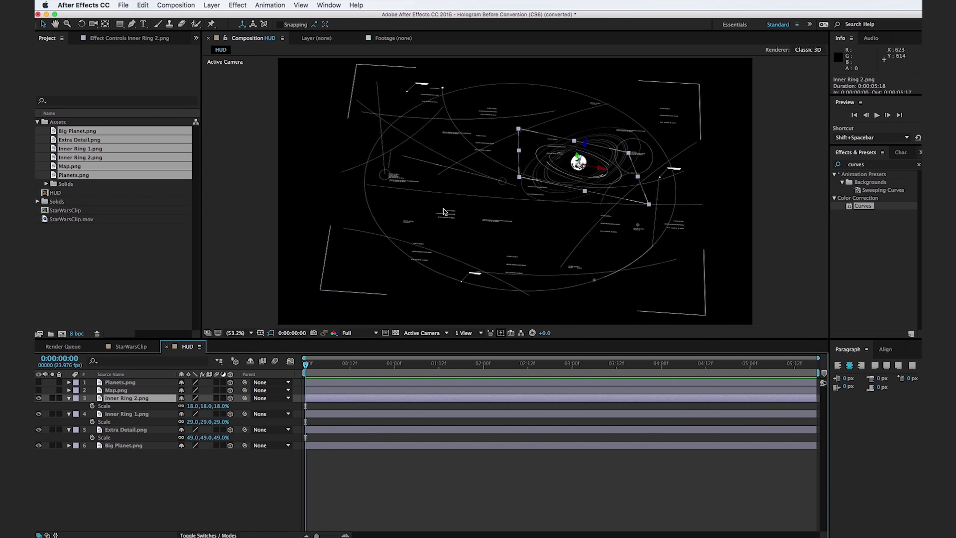
# - Duplicate Inner Ring 2.png and rotate the copy to a different angle around the planet
pyautogui.press('super+d')
pyautogui.moveTo(585, 150); pyautogui.dragTo(595, 140)
pyautogui.press('w')
pyautogui.moveTo(603, 141); pyautogui.dragTo(632, 179)
pyautogui.hotkey('ctrl', 'shift', 'a')
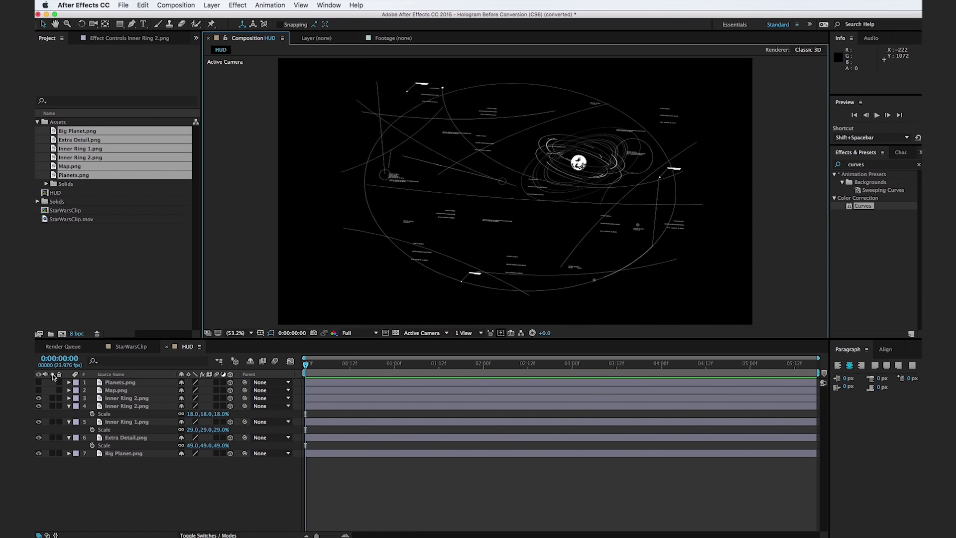
# - Show Map.png, tilt it backward in 3D and move it below the planet to about 808, 707
pyautogui.click(38, 390)
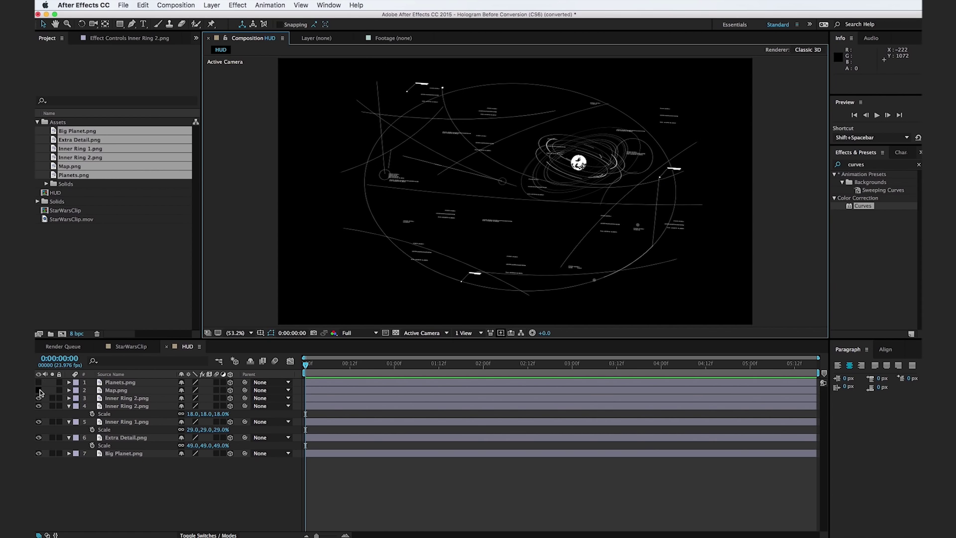
pyautogui.click(124, 391)
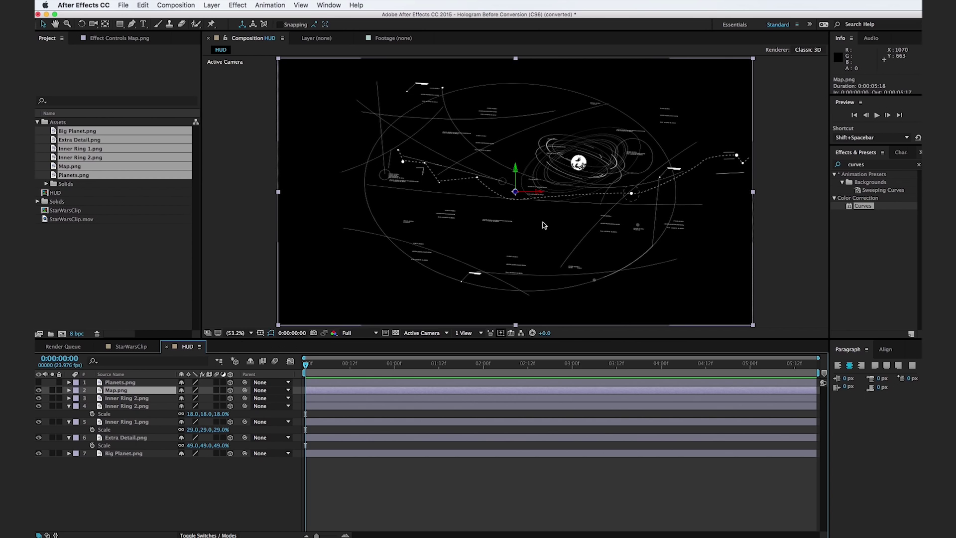
pyautogui.moveTo(516, 177)
pyautogui.mouseDown()
pyautogui.moveTo(555, 242)
pyautogui.moveTo(488, 235)
pyautogui.moveTo(472, 214)
pyautogui.moveTo(473, 188)
pyautogui.moveTo(503, 177)
pyautogui.mouseUp()
pyautogui.press('w')
pyautogui.press('v')
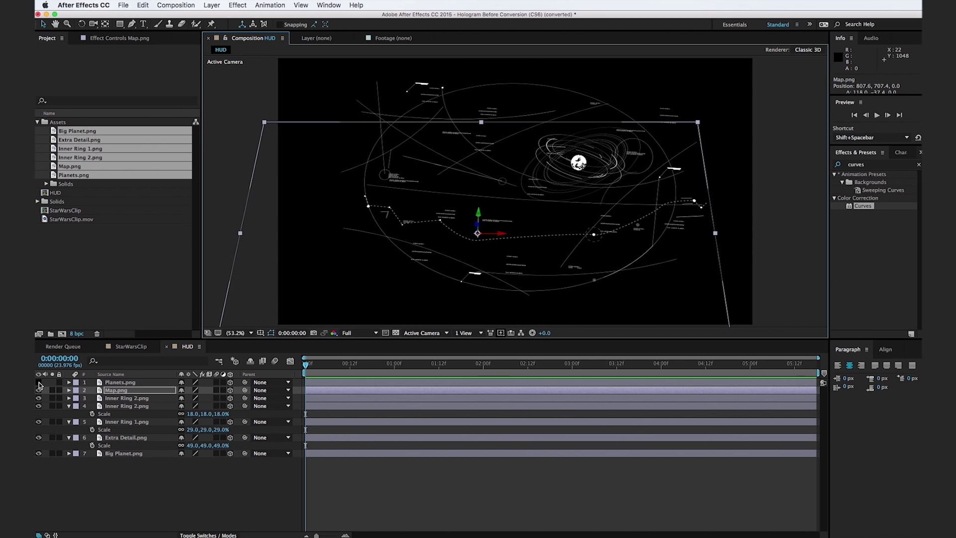
# - Show Planets.png, set its scale to 65% and rotate it in 3D so that it sits tilted across the star map
pyautogui.click(39, 382)
pyautogui.click(114, 382)
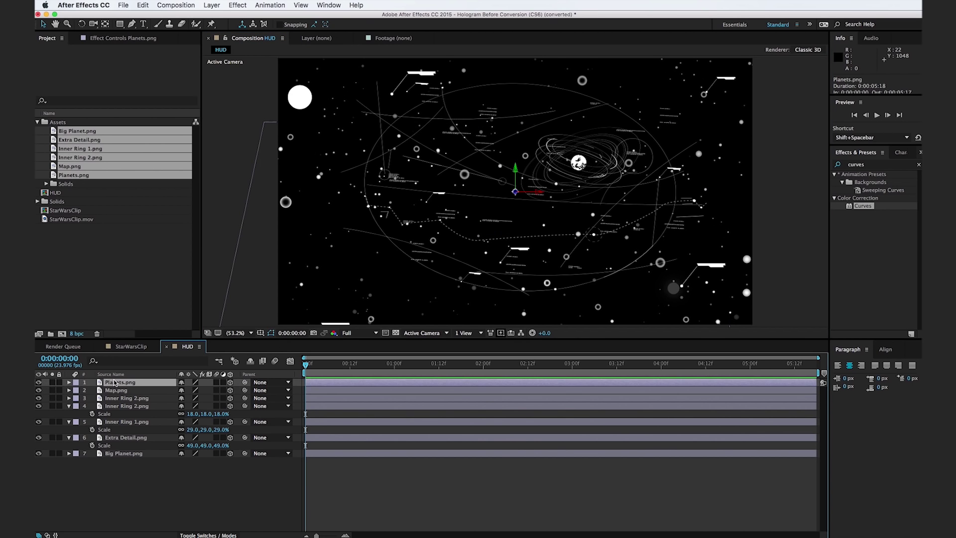
pyautogui.press('s')
pyautogui.moveTo(206, 391); pyautogui.dragTo(192, 393)
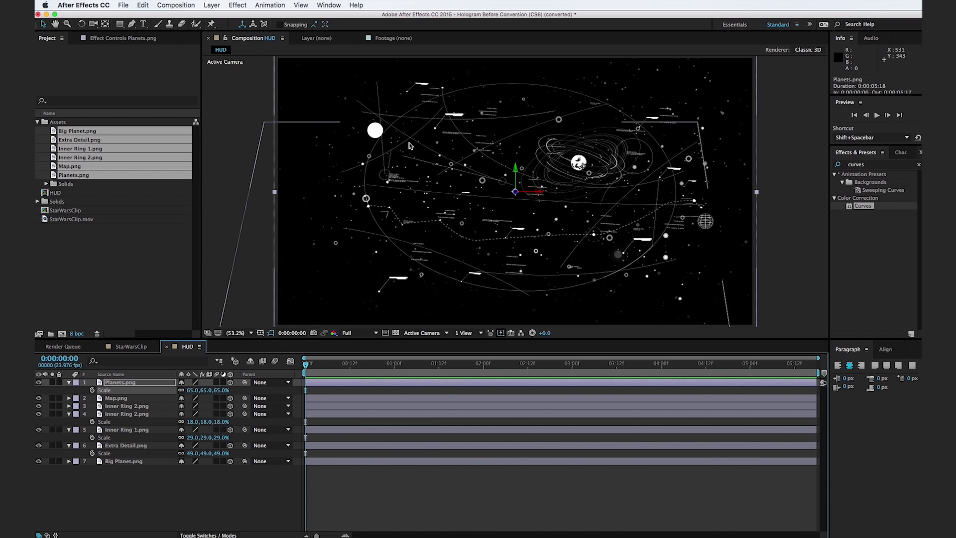
pyautogui.press('w')
pyautogui.moveTo(515, 191); pyautogui.dragTo(574, 196)
pyautogui.press('v')
pyautogui.hotkey('ctrl', 'shift', 'a')
pyautogui.scroll(-1, 481, 255)
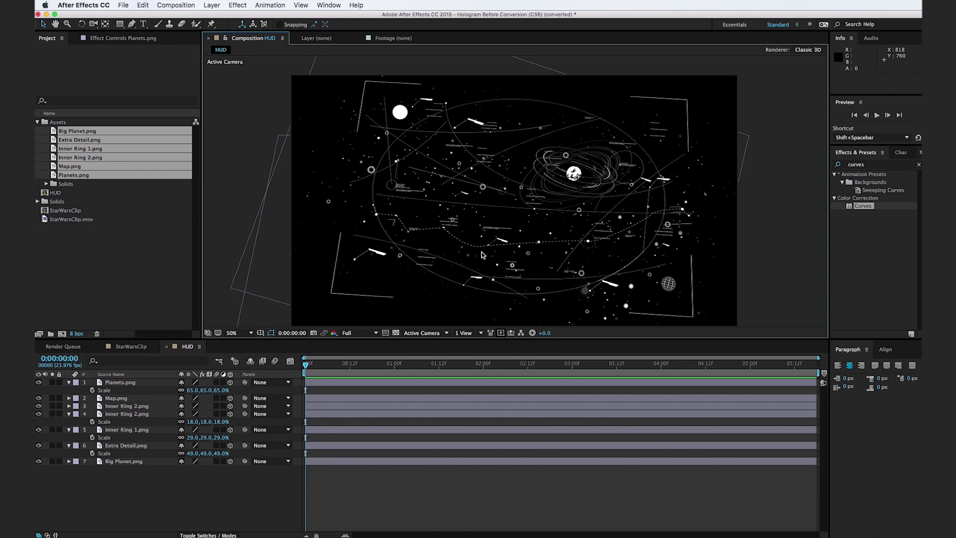
# - Apply a Fill effect to Planets.png and set its color to blue 38A0F4
pyautogui.click(861, 165)
pyautogui.write('fill')
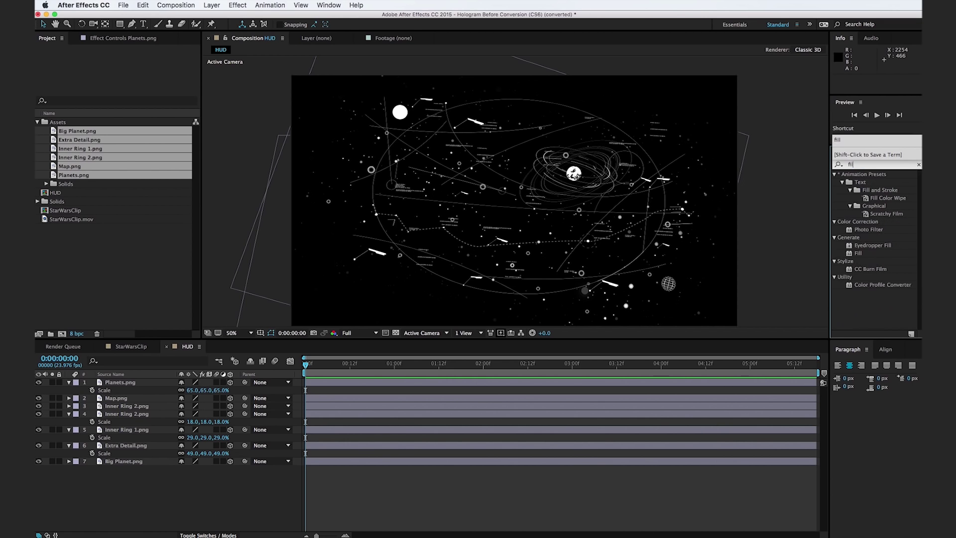
pyautogui.moveTo(859, 224); pyautogui.dragTo(132, 383)
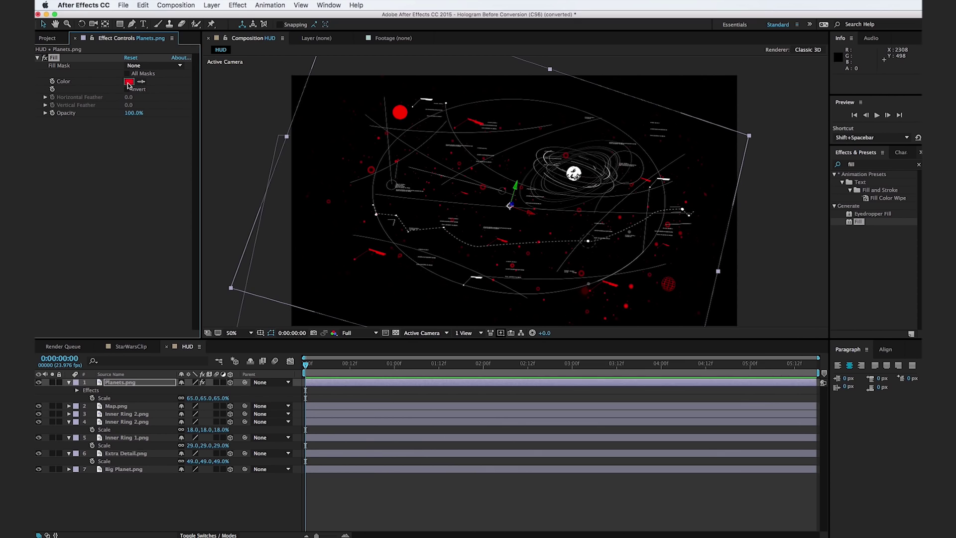
pyautogui.click(128, 82)
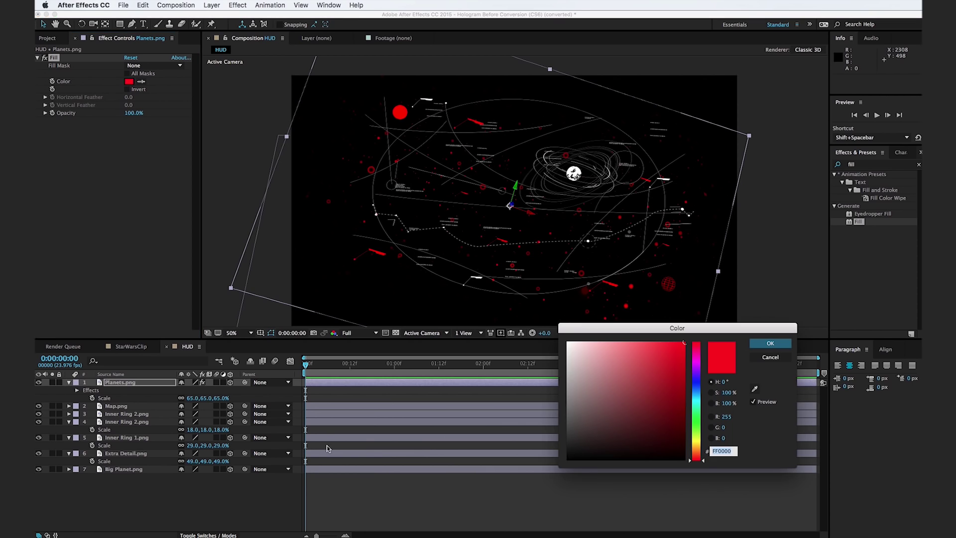
pyautogui.click(702, 394)
pyautogui.click(658, 346)
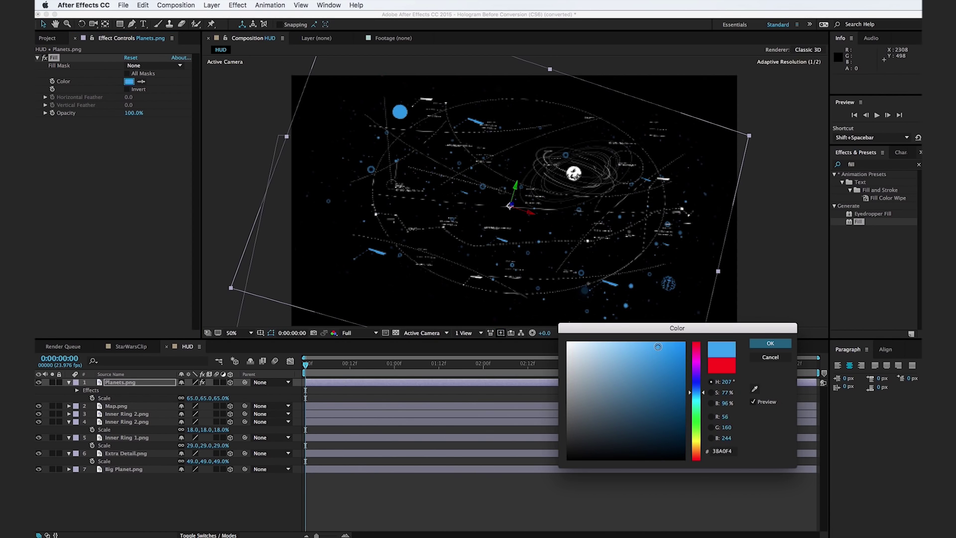
pyautogui.click(771, 343)
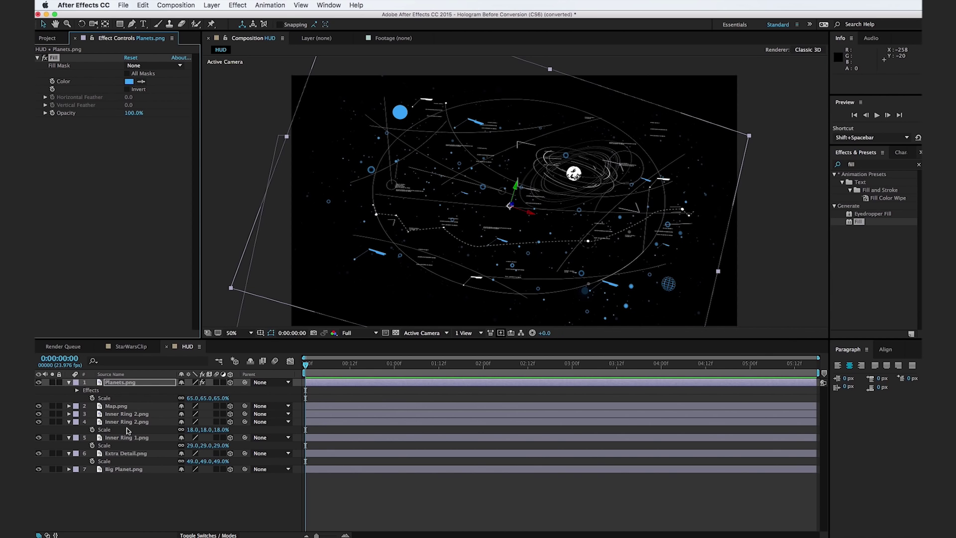
# - Paste the blue Fill effect onto Map.png, both Inner Ring 2.png layers, Inner Ring 1.png and Extra Detail.png
pyautogui.click(134, 410)
pyautogui.hotkey('ctrl', 'v')
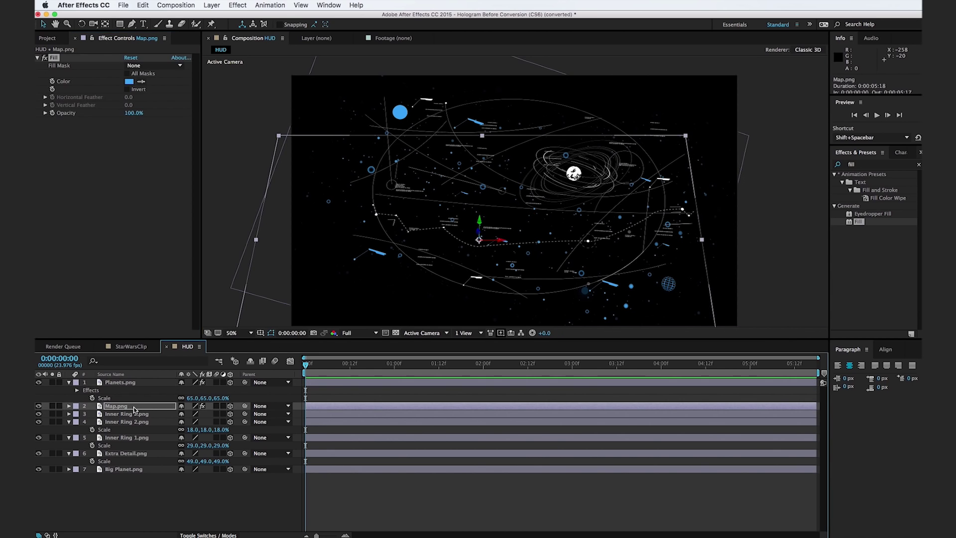
pyautogui.click(138, 414)
pyautogui.hotkey('ctrl', 'v')
pyautogui.click(142, 422)
pyautogui.hotkey('ctrl', 'v')
pyautogui.click(143, 445)
pyautogui.hotkey('ctrl', 'v')
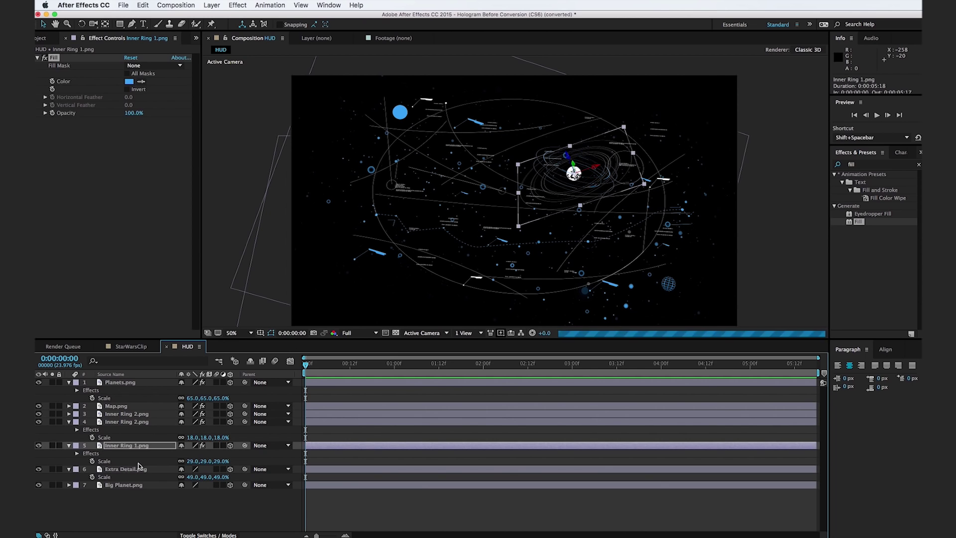
pyautogui.click(136, 469)
pyautogui.hotkey('ctrl', 'v')
# - Apply a Tint effect to Big Planet.png and map white to blue 43A4FF
pyautogui.click(137, 493)
pyautogui.click(863, 163)
pyautogui.write('tint')
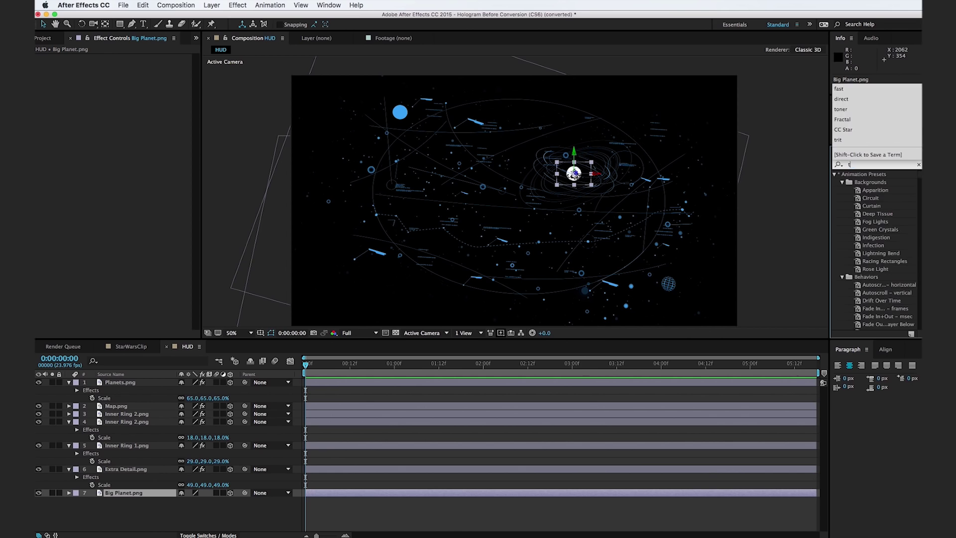
pyautogui.moveTo(853, 212); pyautogui.dragTo(188, 496)
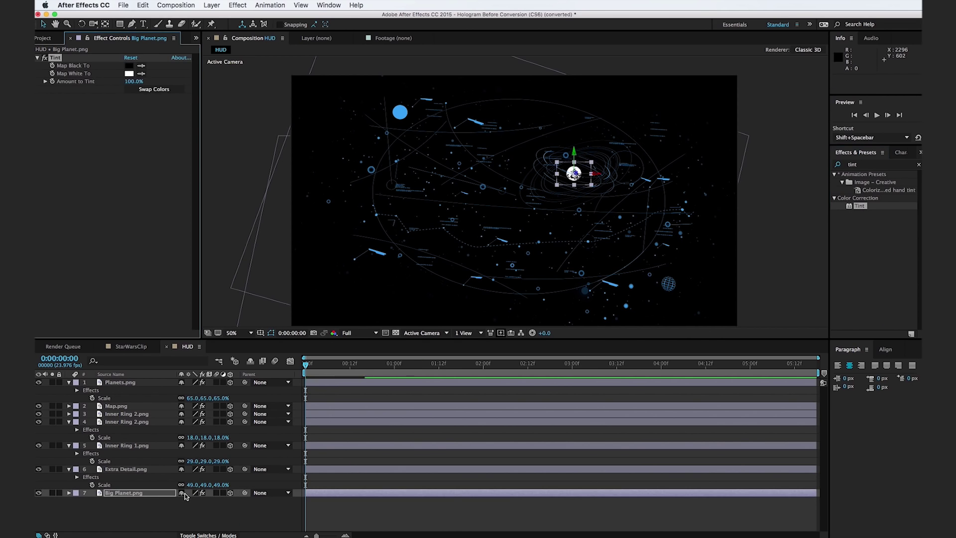
pyautogui.click(128, 73)
pyautogui.moveTo(694, 401); pyautogui.dragTo(655, 341)
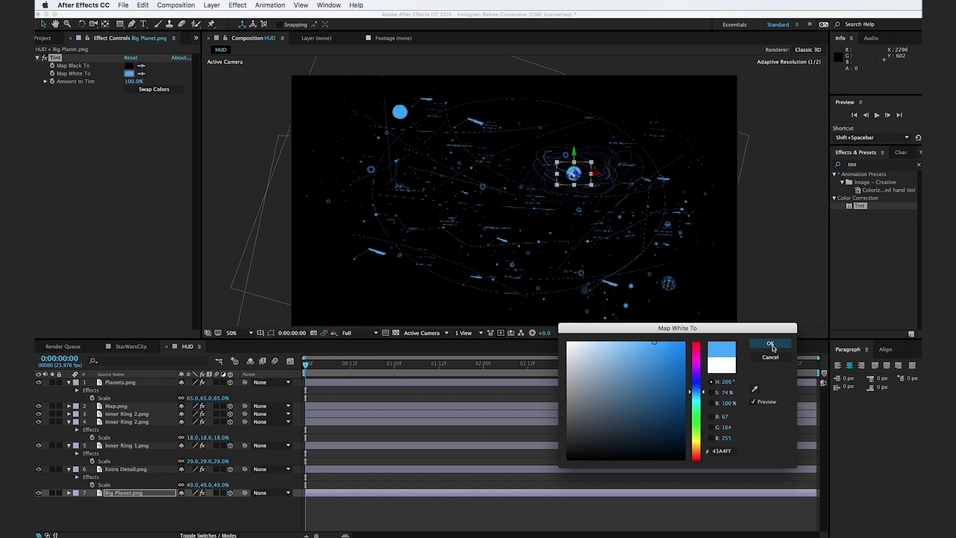
pyautogui.click(770, 343)
# - Set the blending mode of all seven HUD layers to Add
pyautogui.moveTo(164, 507); pyautogui.dragTo(133, 391)
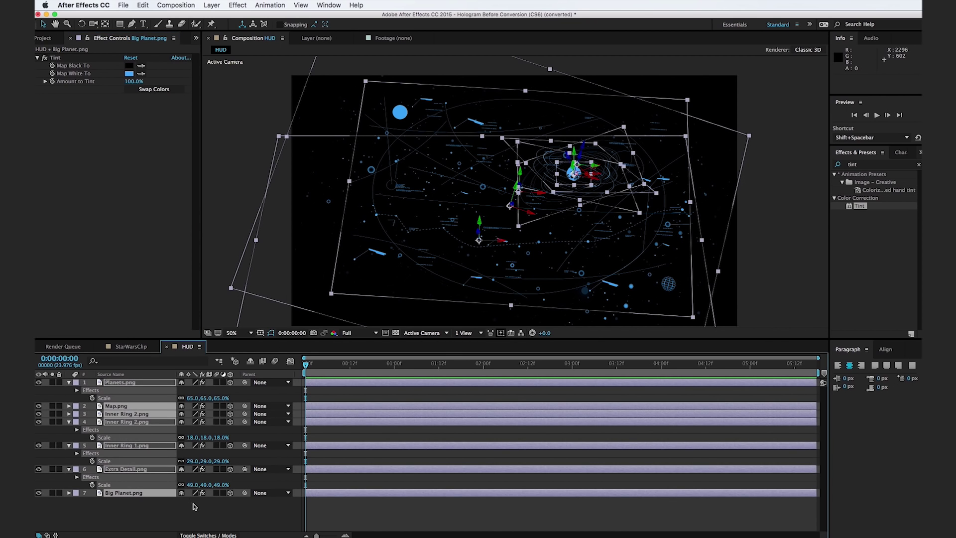
pyautogui.click(209, 536)
pyautogui.click(201, 408)
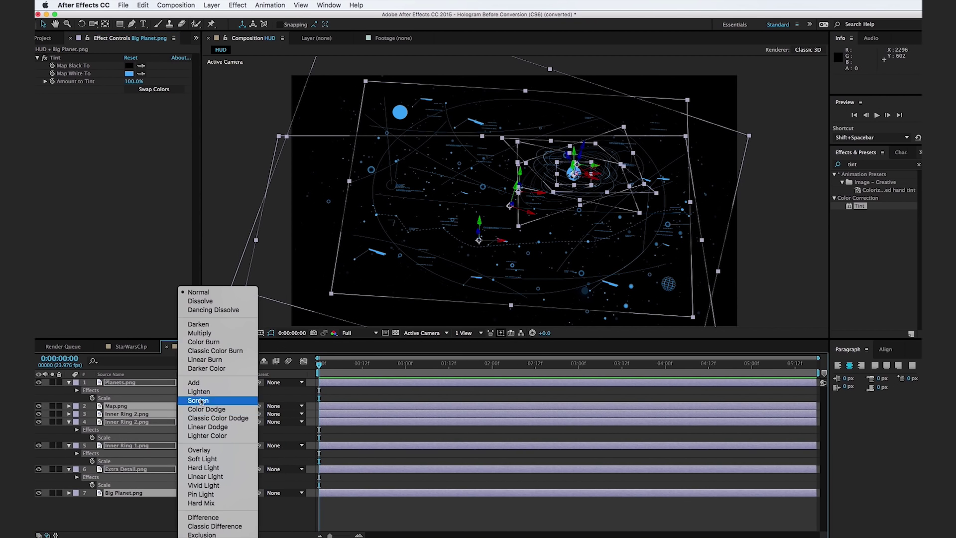
pyautogui.click(203, 384)
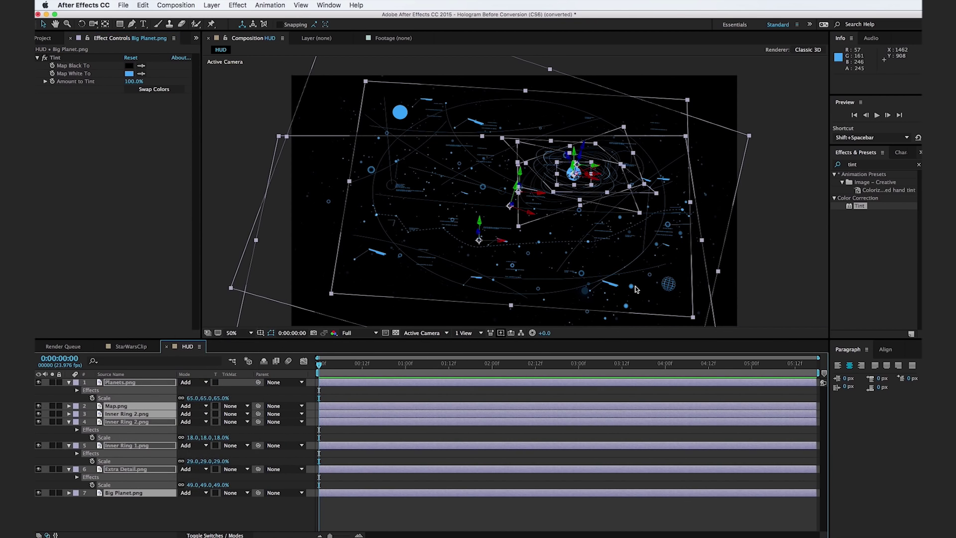
pyautogui.click(784, 226)
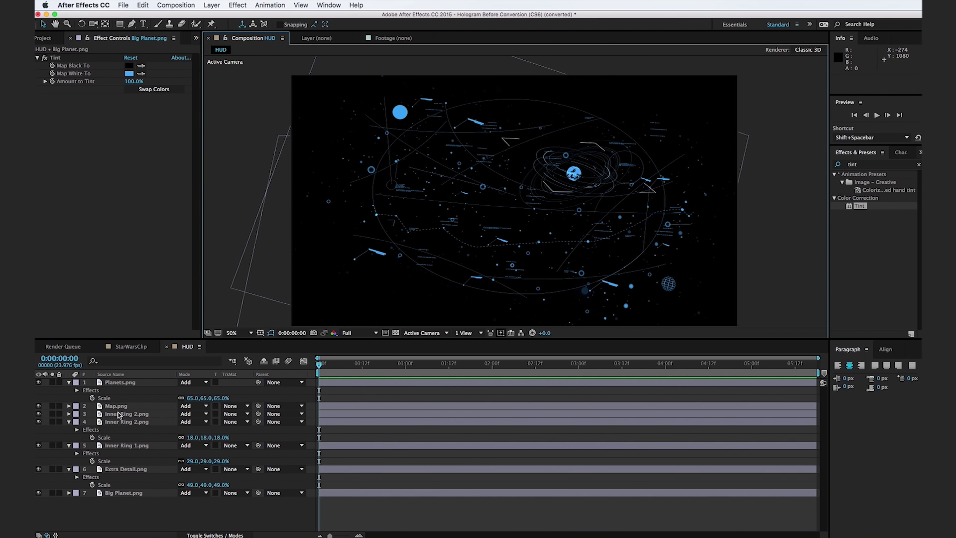
# - Change the Fill color of Map.png to red FF1414
pyautogui.click(251, 259)
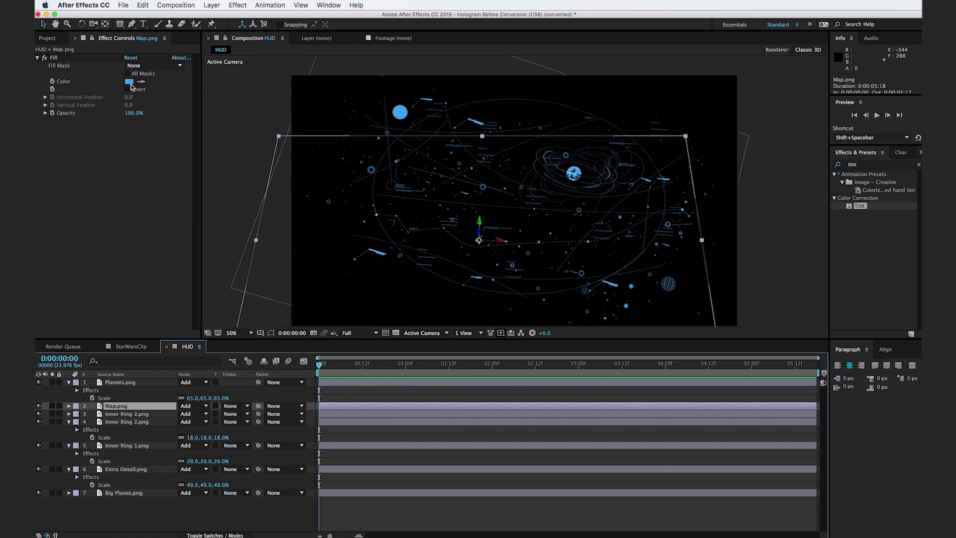
pyautogui.click(129, 83)
pyautogui.moveTo(695, 393); pyautogui.dragTo(696, 342)
pyautogui.moveTo(655, 375); pyautogui.dragTo(676, 340)
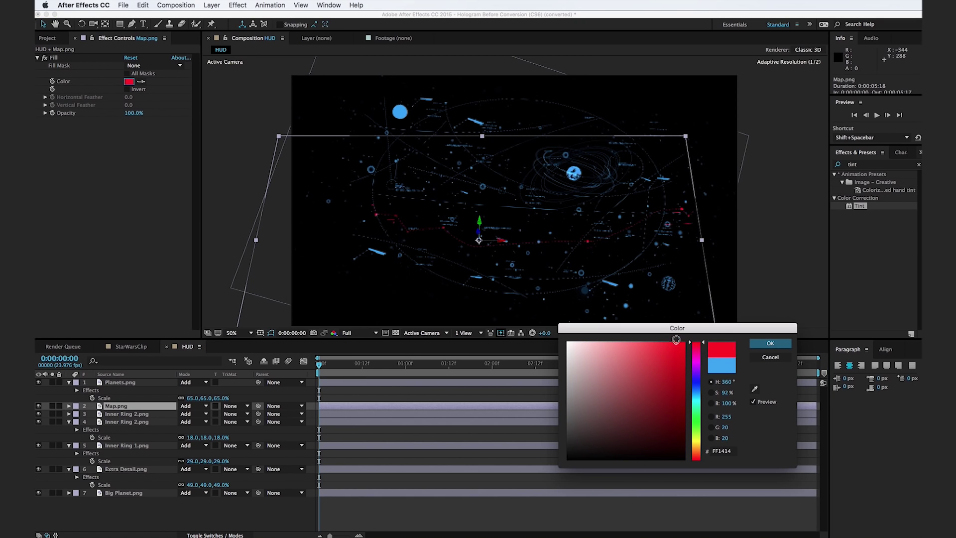
pyautogui.click(770, 343)
pyautogui.click(784, 291)
# - Undo the latest changes back through the creation of the new camera
pyautogui.press('super+z')
pyautogui.press('super+z')
pyautogui.press('super+z')
pyautogui.press('super+z')
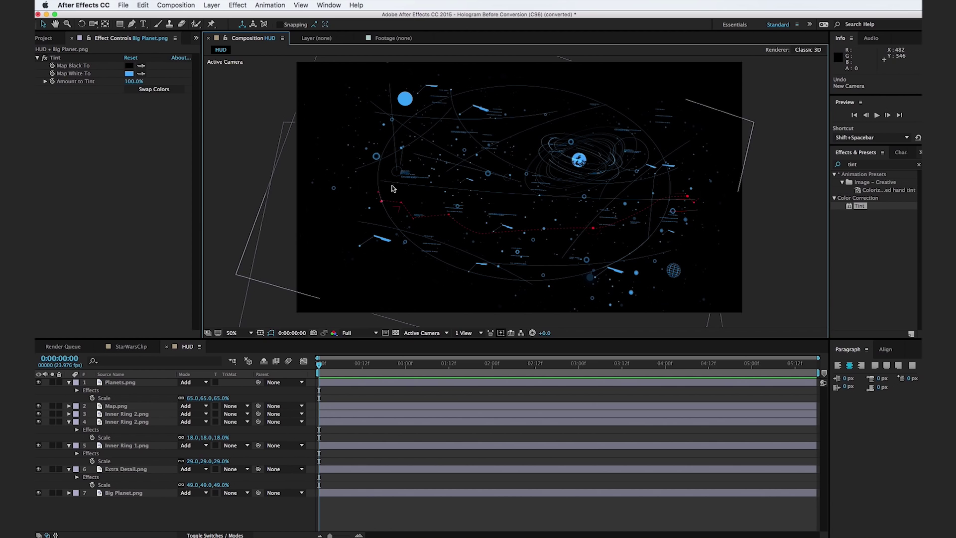
# - Add a two-node camera named Camera 1 with the 50mm preset to the HUD composition
pyautogui.click(212, 5)
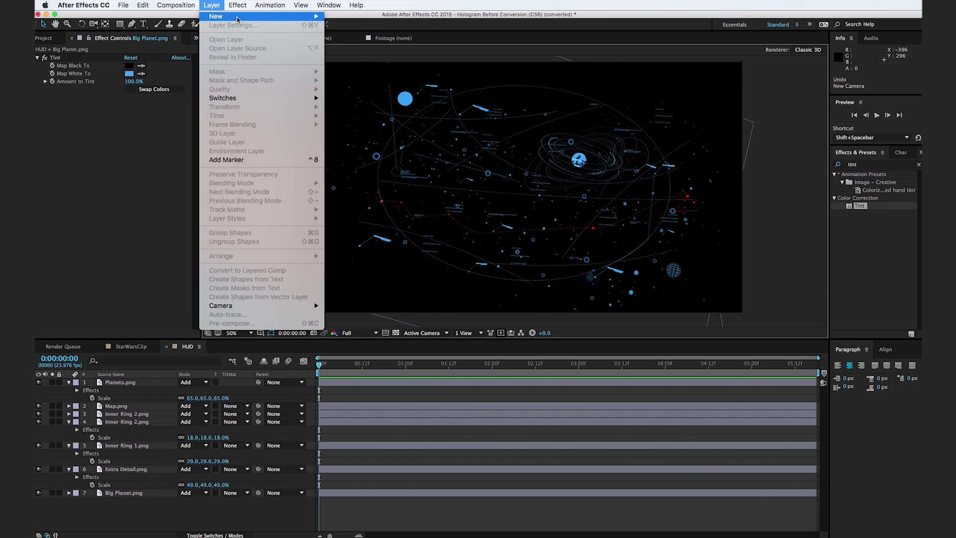
pyautogui.moveTo(239, 17)
pyautogui.click(369, 46)
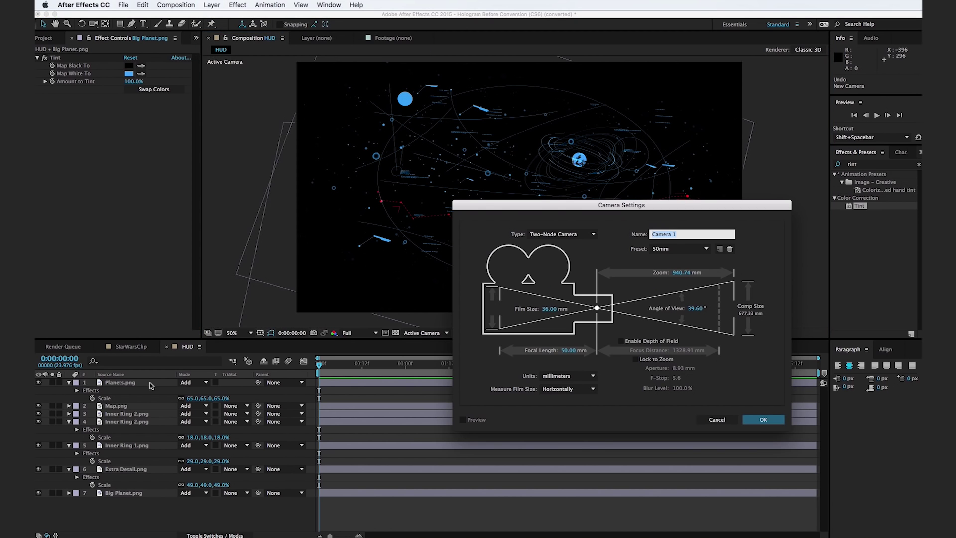
pyautogui.click(598, 398)
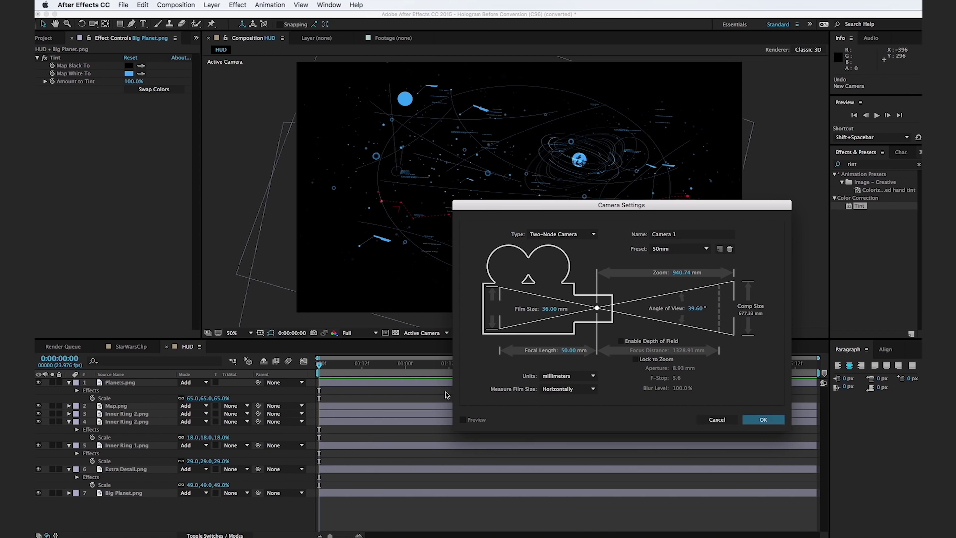
pyautogui.click(763, 420)
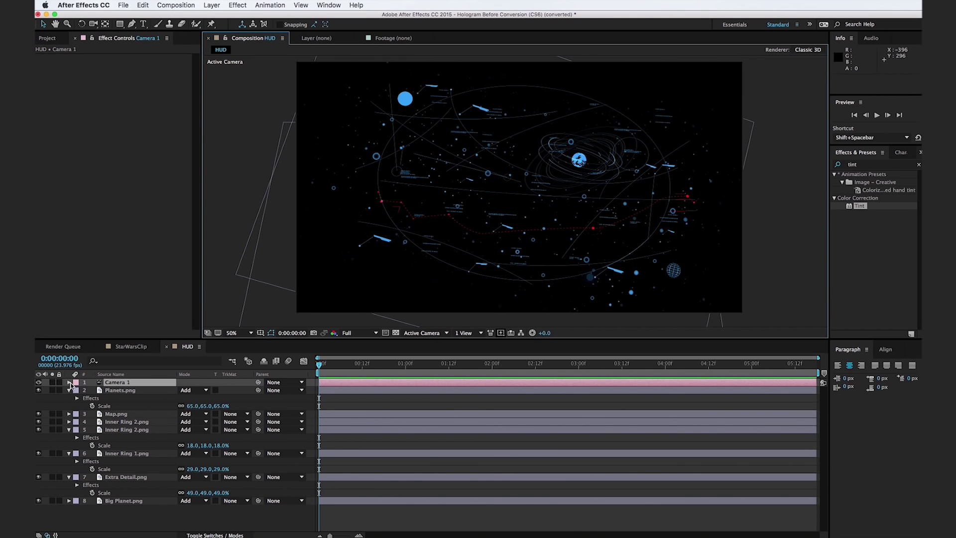
# - Turn on depth of field for Camera 1 and raise its aperture to 106.3 pixels and its blur level to 312%
pyautogui.click(69, 383)
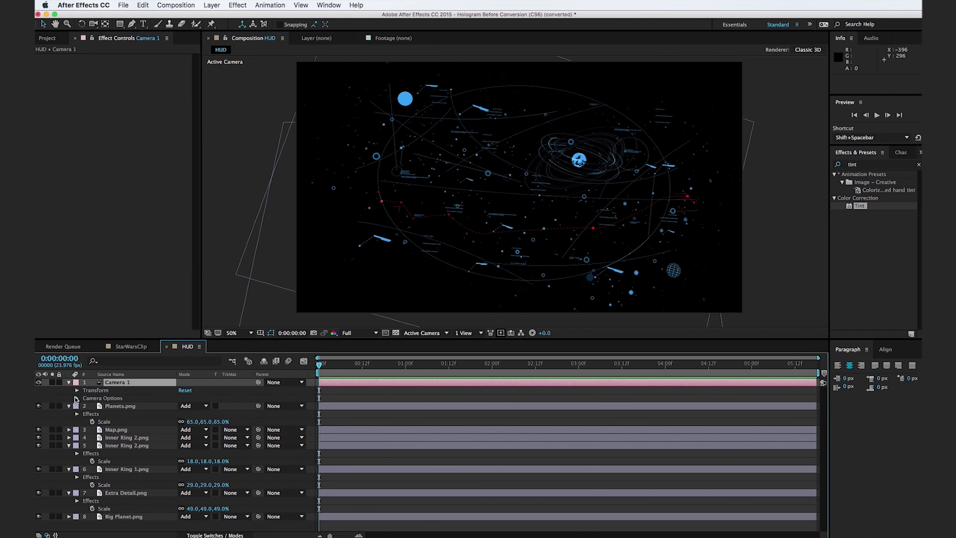
pyautogui.click(77, 399)
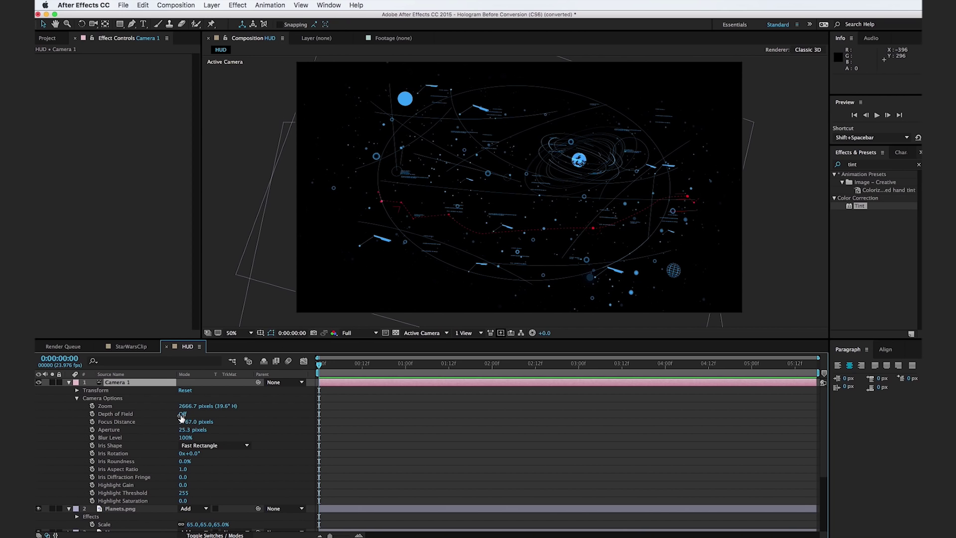
pyautogui.click(181, 415)
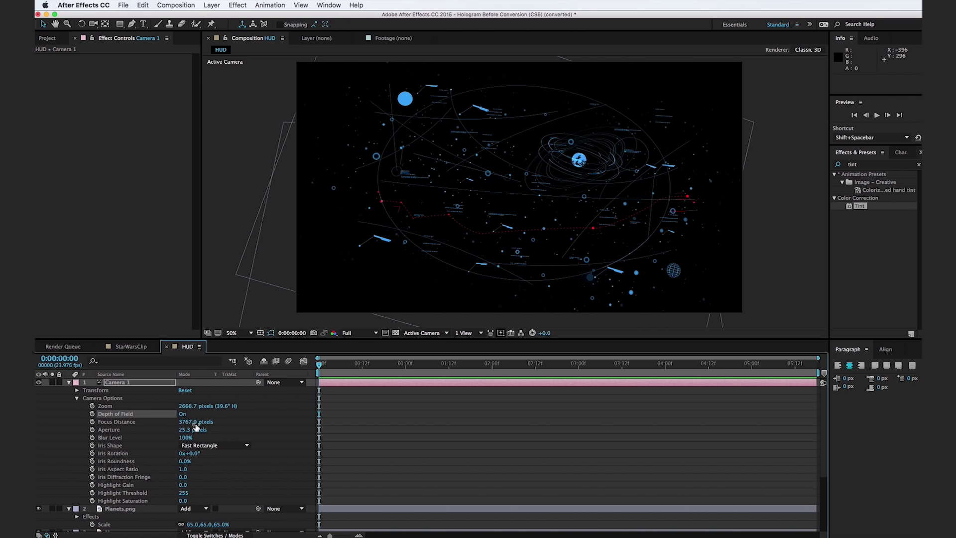
pyautogui.moveTo(184, 434); pyautogui.dragTo(327, 418)
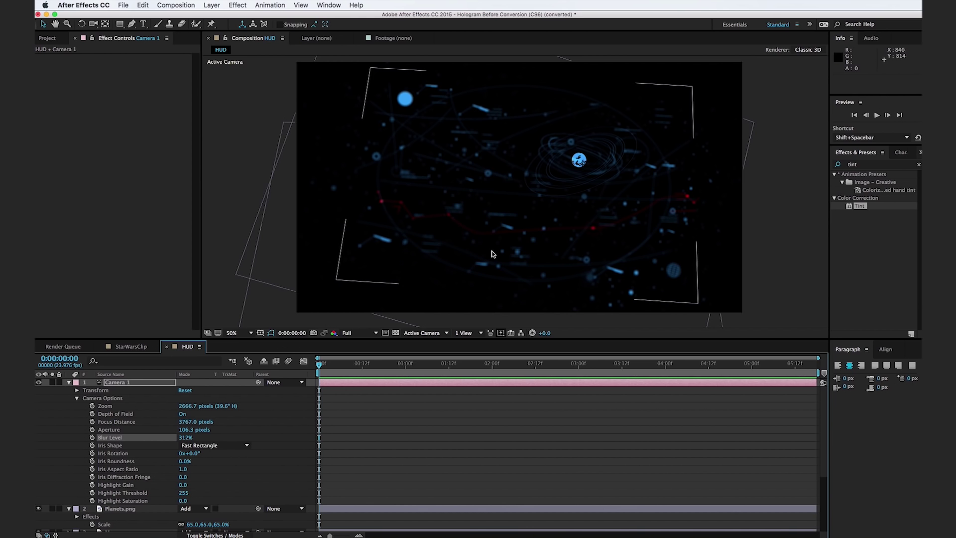
# - Check the blur on the small HUD details and reduce Camera 1's blur level
pyautogui.scroll(2, 612, 209)
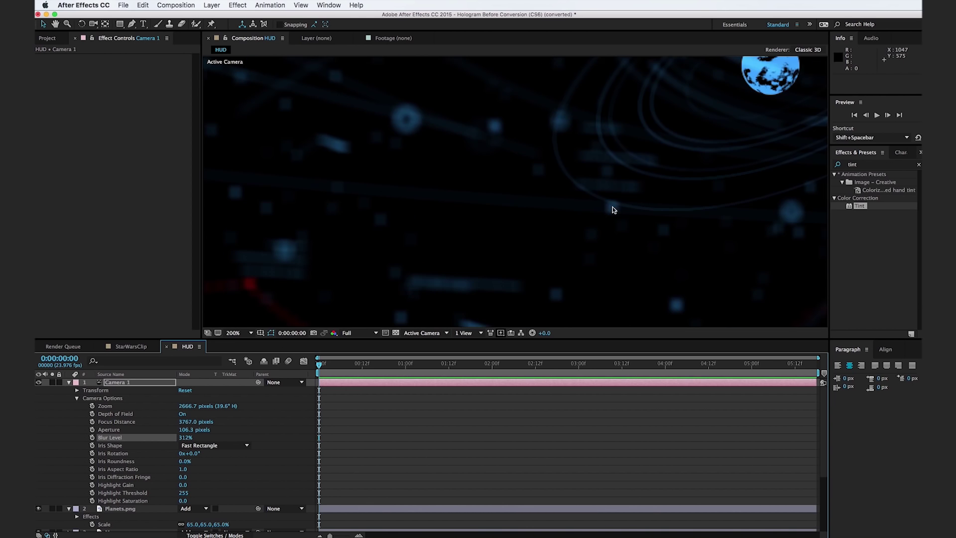
pyautogui.scroll(-2, 612, 209)
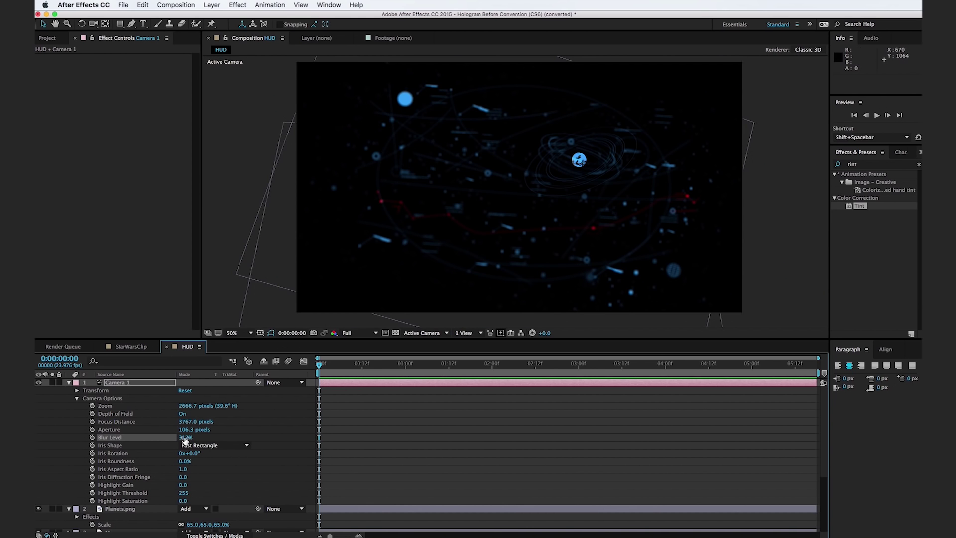
pyautogui.moveTo(186, 438); pyautogui.dragTo(130, 449)
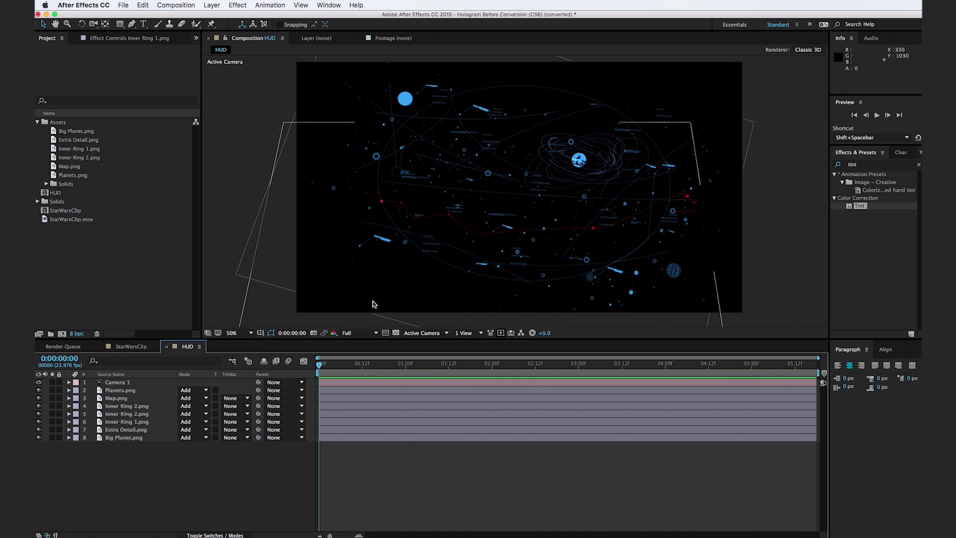
# - Add the expression time*50; to the Z Rotation of Inner Ring 1.png so that the ring spins continuously
pyautogui.click(124, 422)
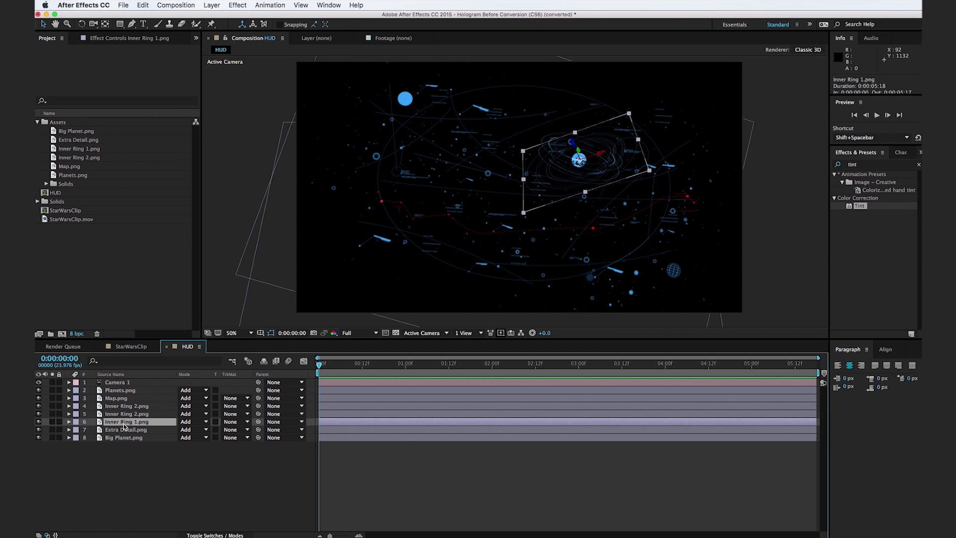
pyautogui.click(69, 422)
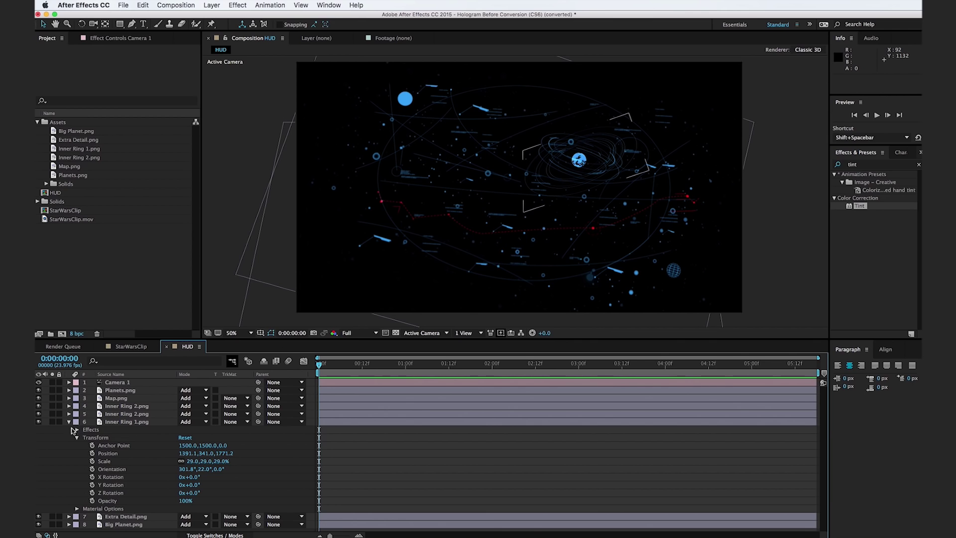
pyautogui.keyDown('alt'); pyautogui.click(92, 493); pyautogui.keyUp('alt')
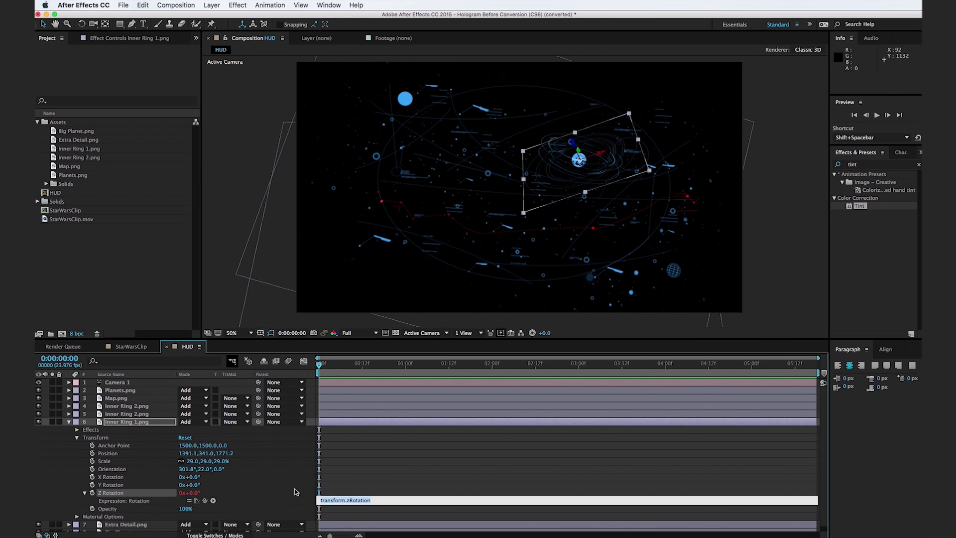
pyautogui.write('time*50;')
pyautogui.click(382, 476)
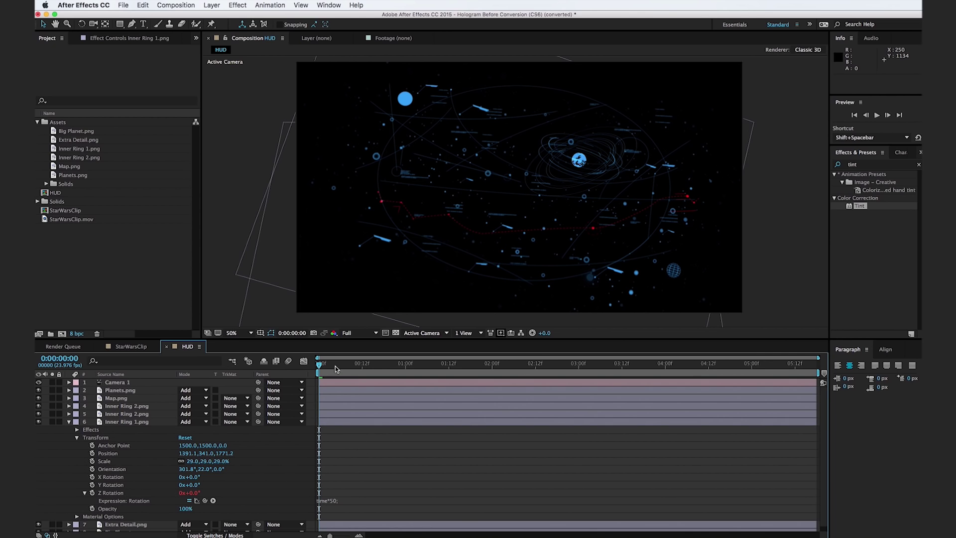
# - Copy the time*50; expression from Inner Ring 1.png to the Z Rotation of the Inner Ring 2.png layer directly above it
pyautogui.moveTo(336, 371); pyautogui.dragTo(546, 370)
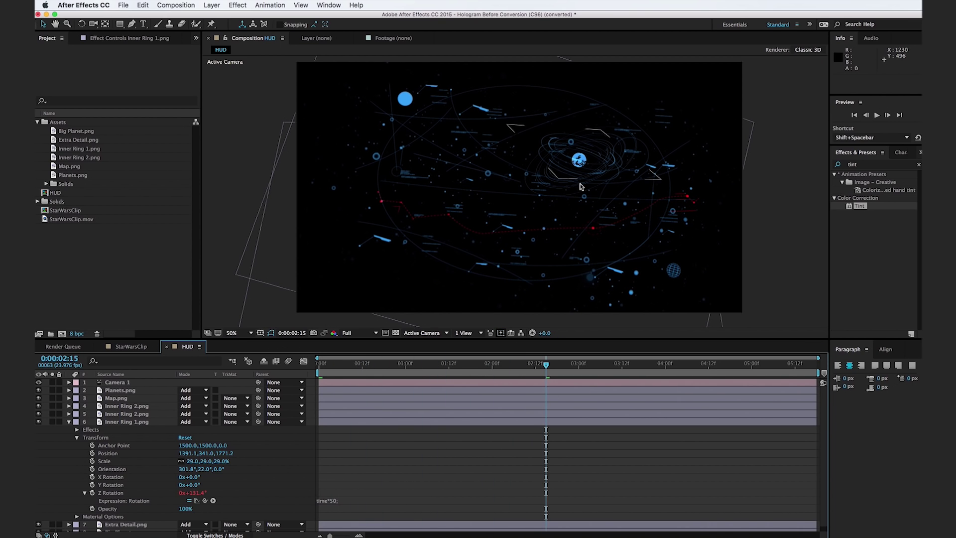
pyautogui.press('space')
pyautogui.press('space')
pyautogui.click(319, 501)
pyautogui.press('super+c')
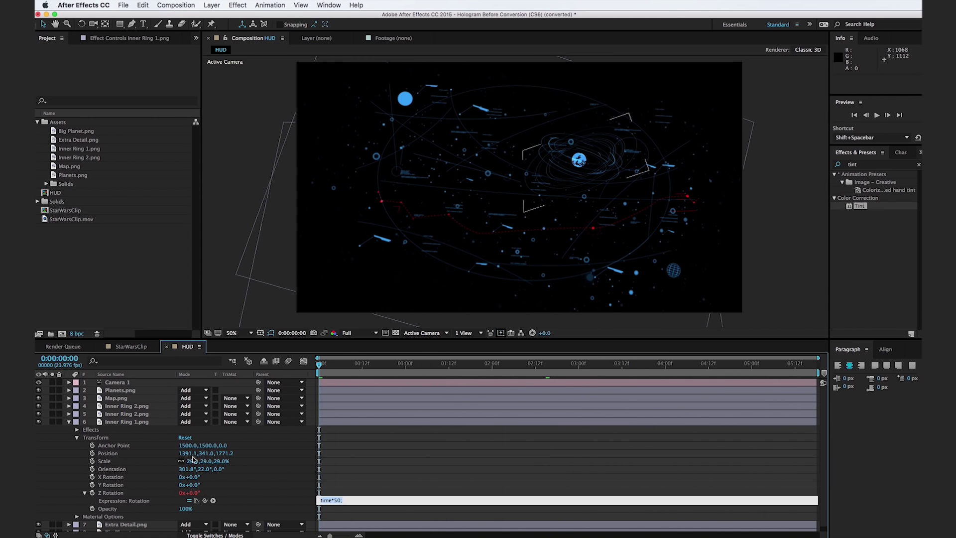
pyautogui.click(68, 422)
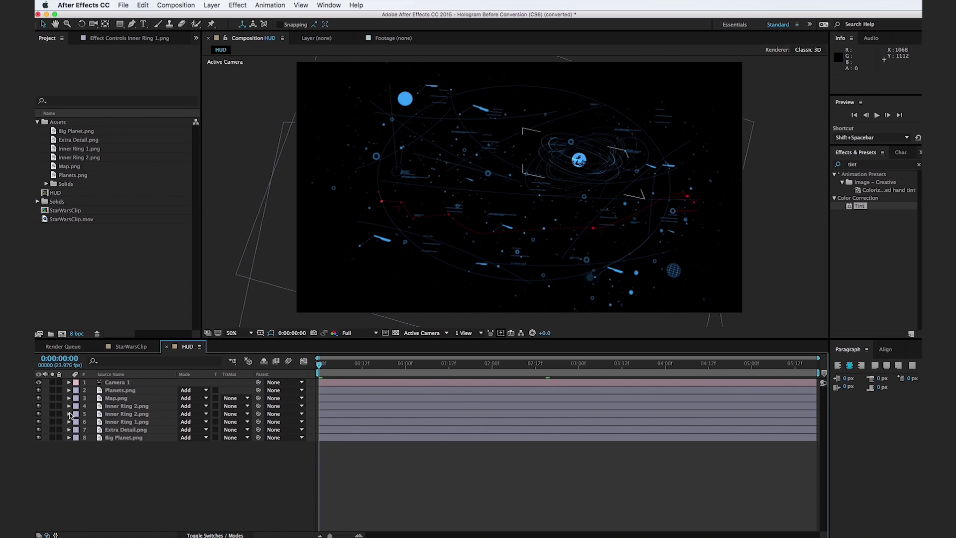
pyautogui.click(68, 414)
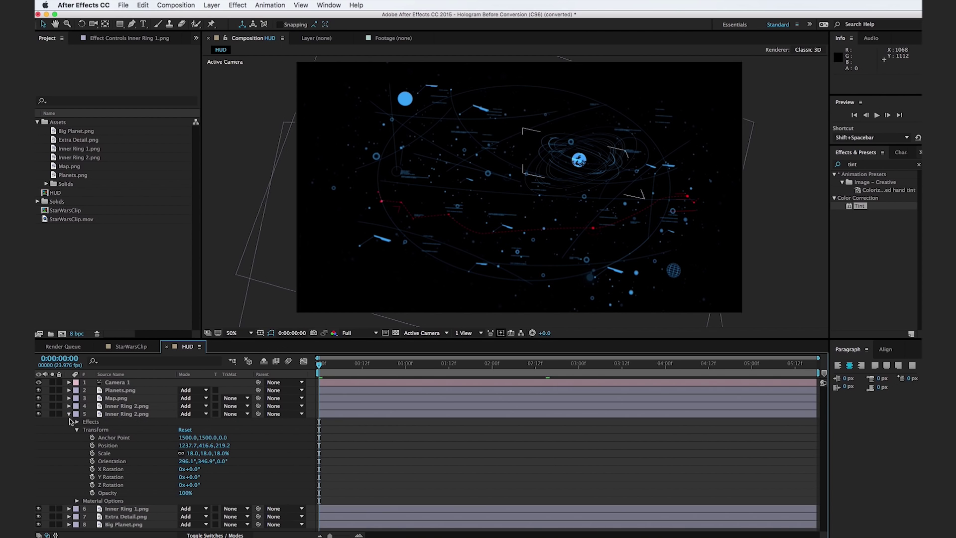
pyautogui.keyDown('alt'); pyautogui.click(92, 485); pyautogui.keyUp('alt')
pyautogui.press('super+v')
pyautogui.click(348, 450)
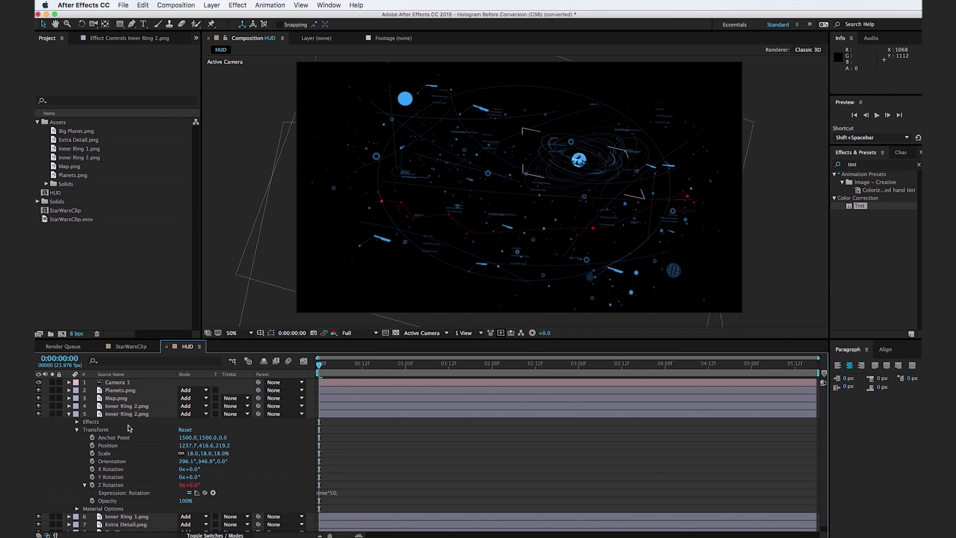
pyautogui.click(69, 414)
# - Add the expression time*60; to the Z Rotation of the other Inner Ring 2.png, layer 4, and check the spin
pyautogui.click(69, 406)
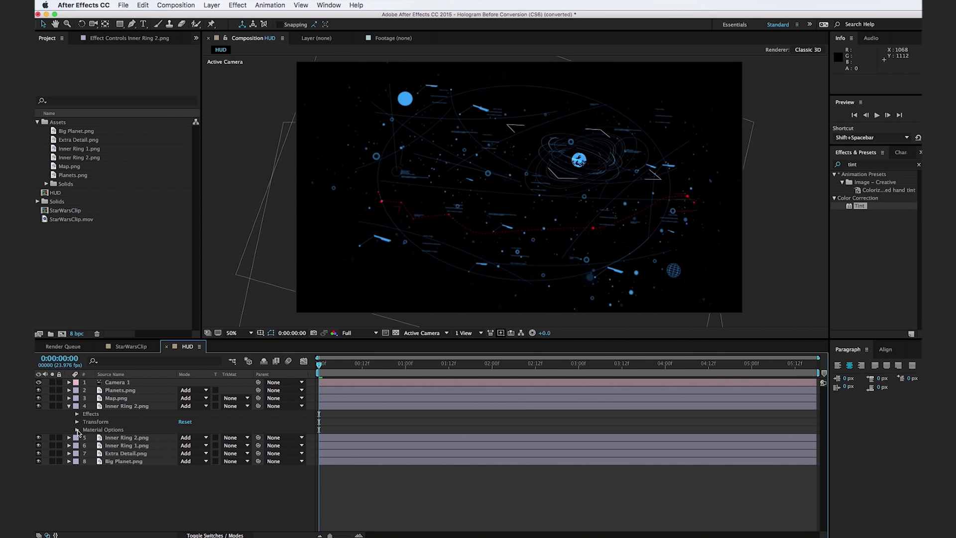
pyautogui.click(77, 422)
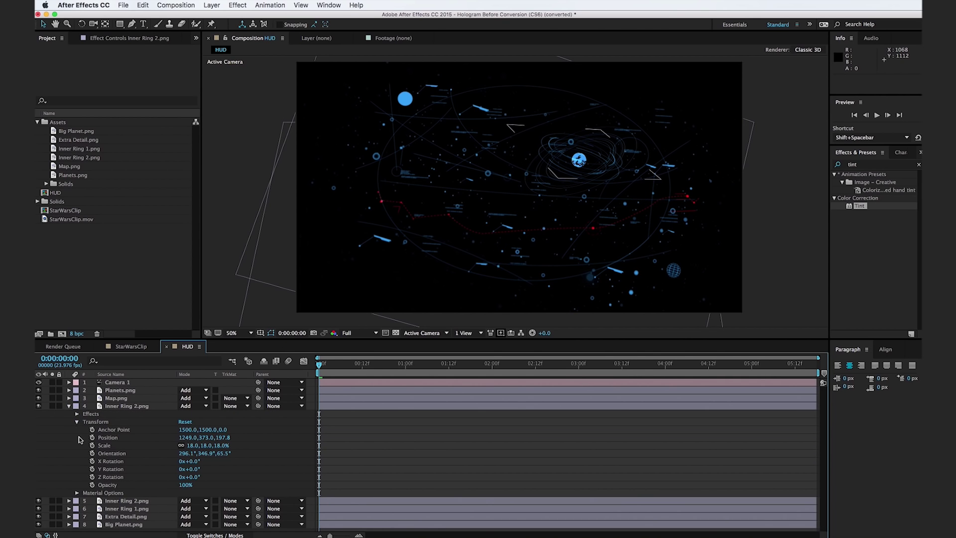
pyautogui.keyDown('alt'); pyautogui.click(92, 476); pyautogui.keyUp('alt')
pyautogui.write('time*50;')
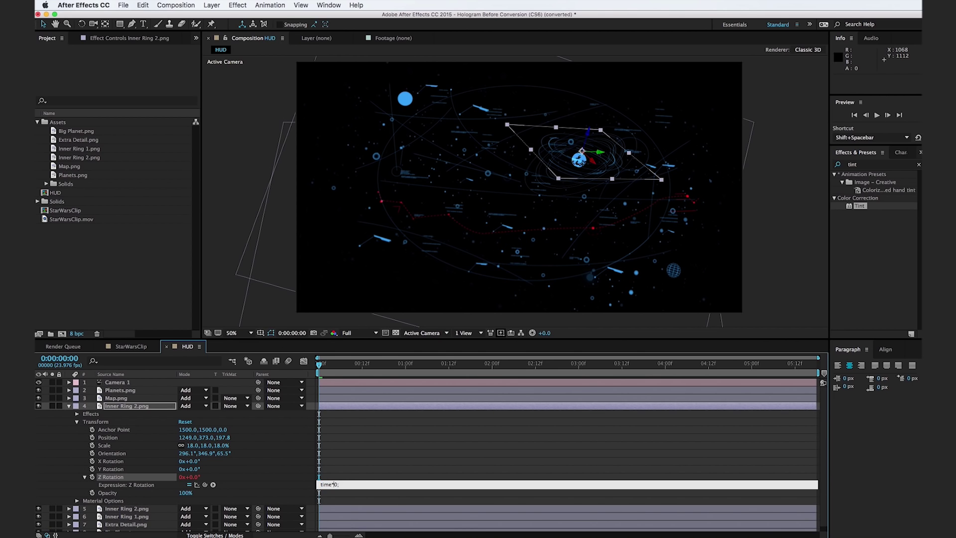
pyautogui.click(362, 451)
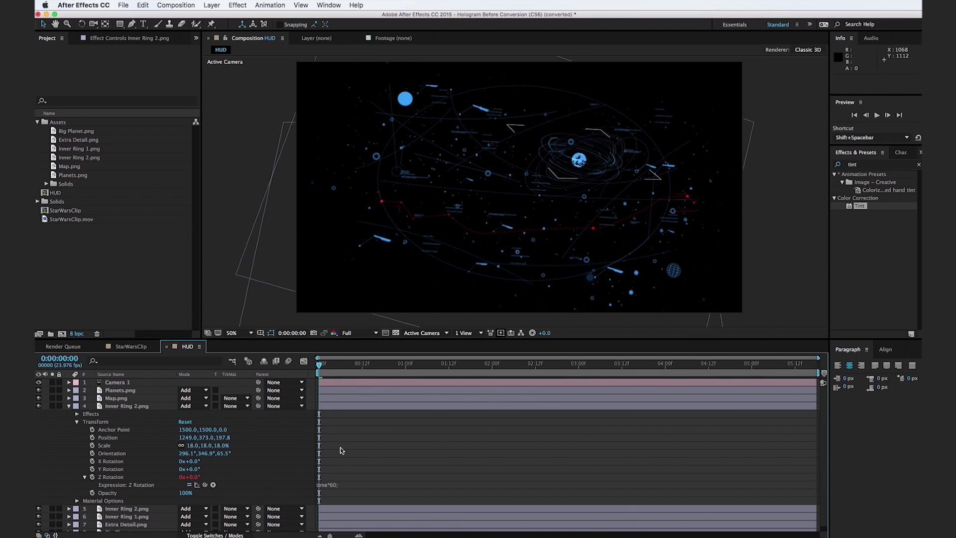
pyautogui.moveTo(329, 365); pyautogui.dragTo(535, 380)
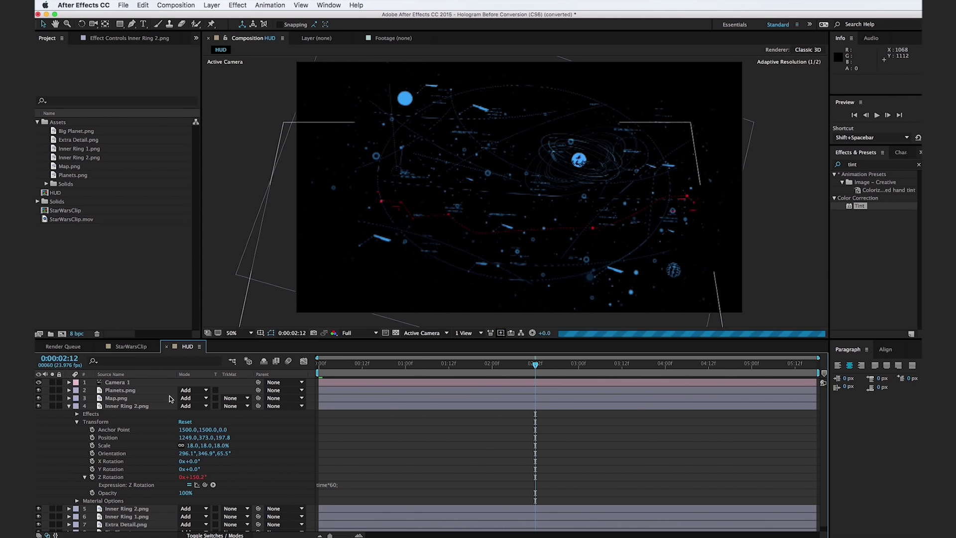
pyautogui.click(70, 410)
pyautogui.click(70, 406)
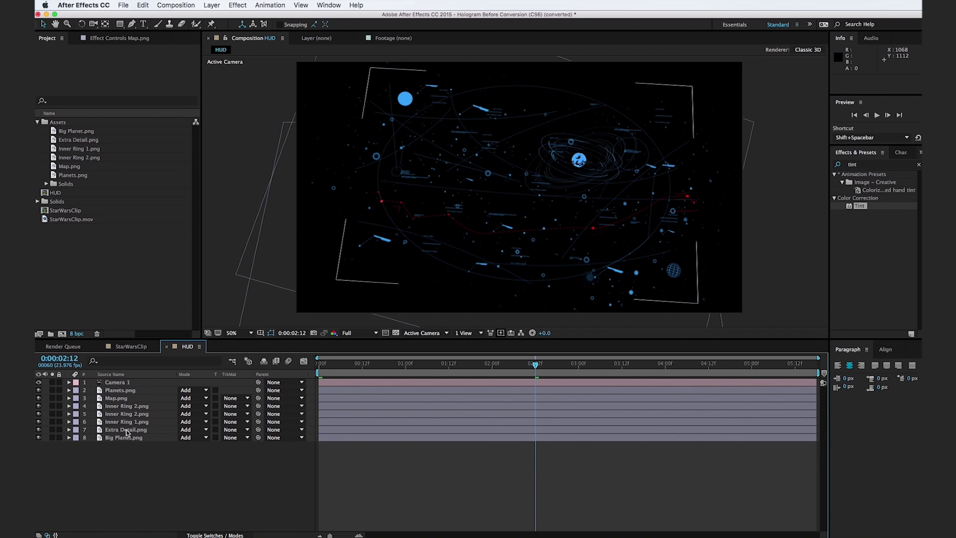
# - Add the expression time*3; to the Z Rotation of Extra Detail.png and return to the start of the composition
pyautogui.click(128, 430)
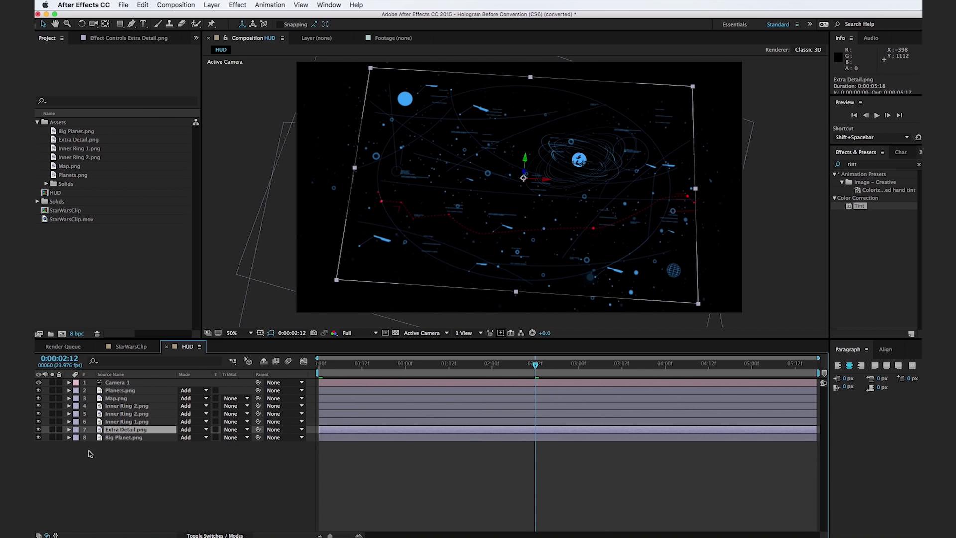
pyautogui.press('r')
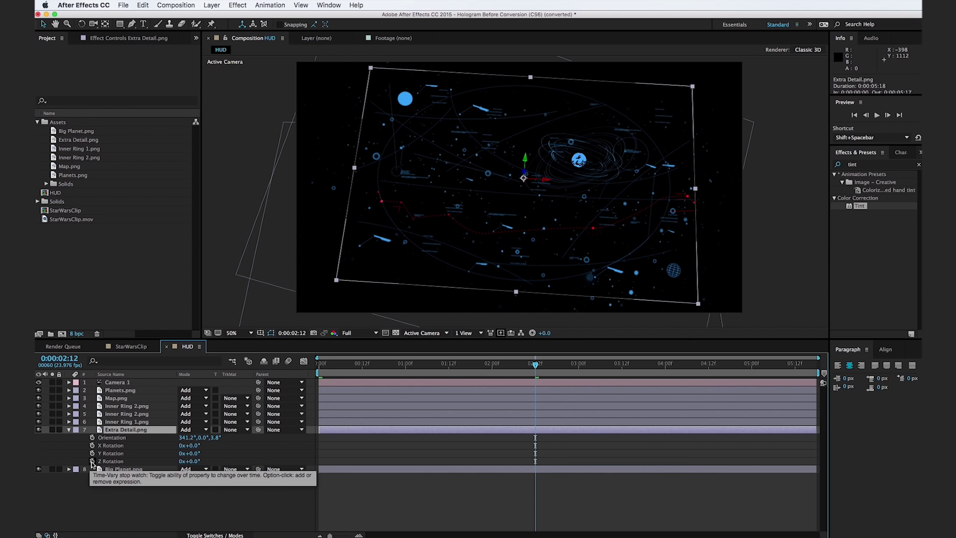
pyautogui.keyDown('alt'); pyautogui.click(92, 463); pyautogui.keyUp('alt')
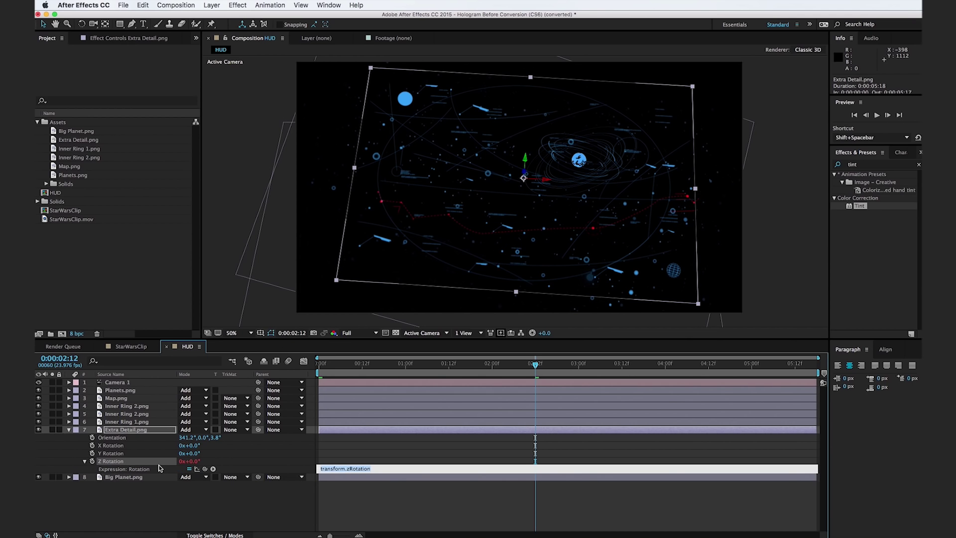
pyautogui.write('time*3;')
pyautogui.click(216, 495)
pyautogui.moveTo(324, 372)
pyautogui.mouseDown()
pyautogui.moveTo(602, 378)
pyautogui.moveTo(317, 388)
pyautogui.mouseUp()
# - Place the HUD composition in StarWarsClip between the letterbox and Blue Fill layers, with its blending mode set to Screen
pyautogui.click(128, 345)
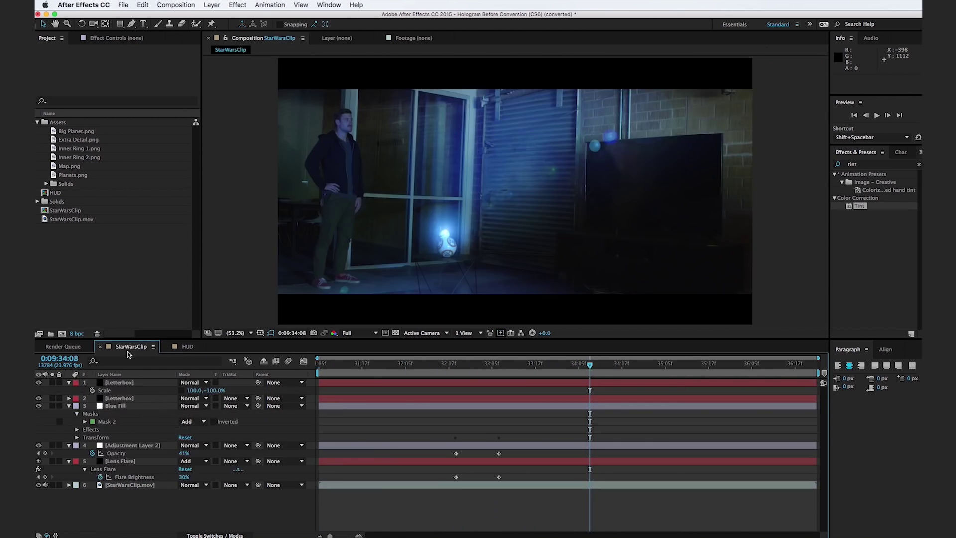
pyautogui.moveTo(46, 197); pyautogui.dragTo(138, 406)
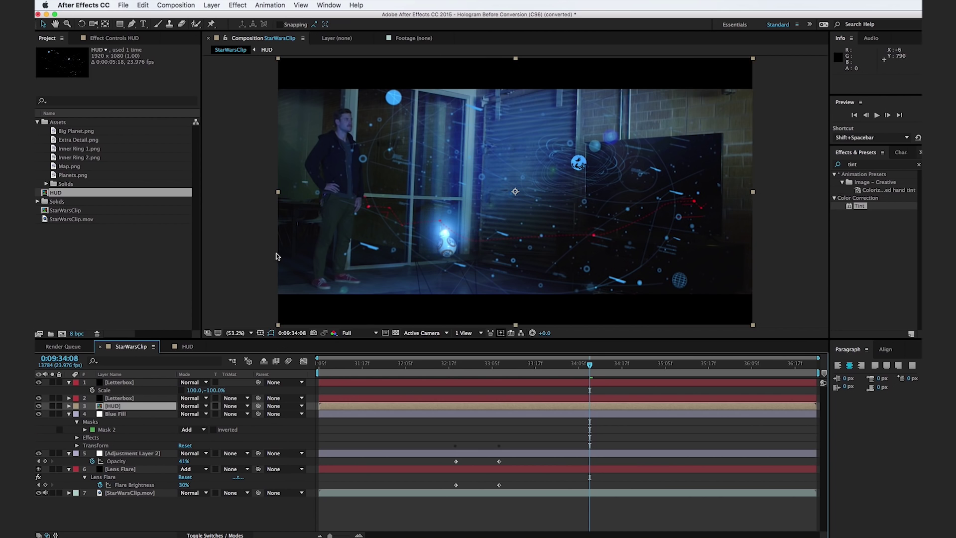
pyautogui.click(204, 406)
pyautogui.click(204, 401)
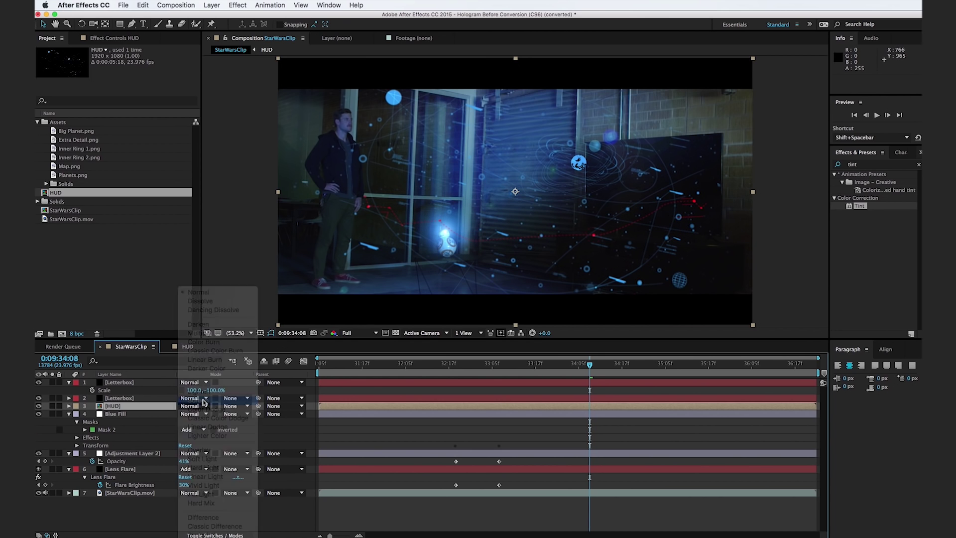
# - Apply a Glow effect to the HUD layer with a threshold of 77.6%, a radius of 26 and an intensity of 13
pyautogui.click(869, 165)
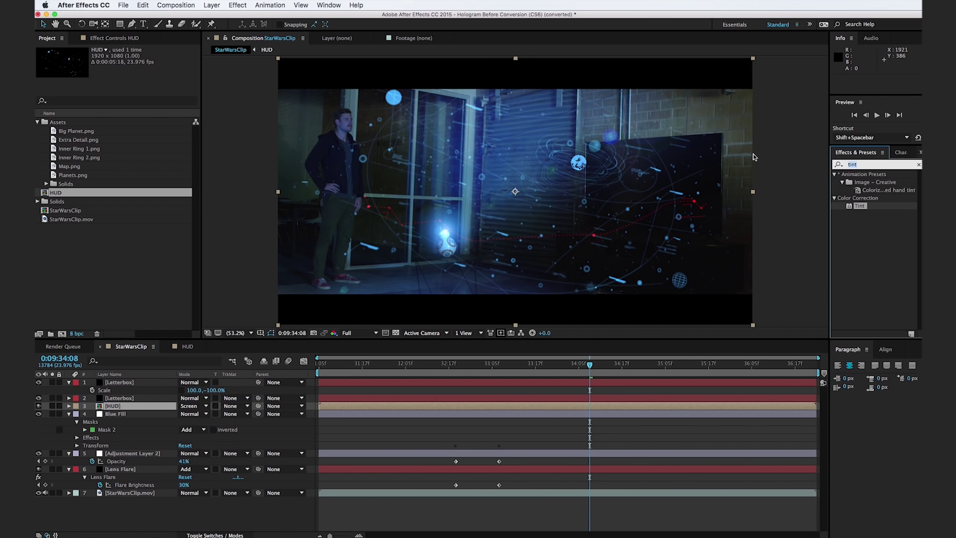
pyautogui.write('glow')
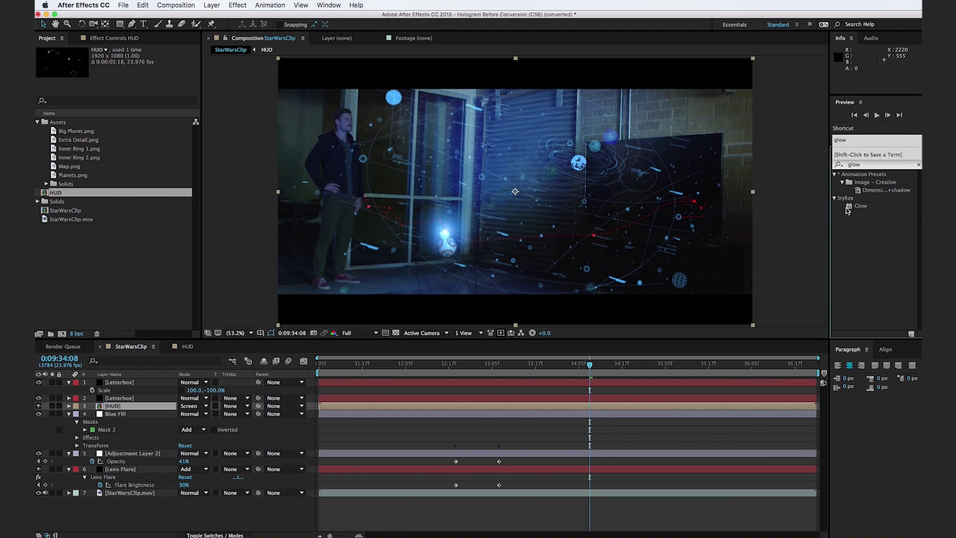
pyautogui.moveTo(861, 207); pyautogui.dragTo(249, 407)
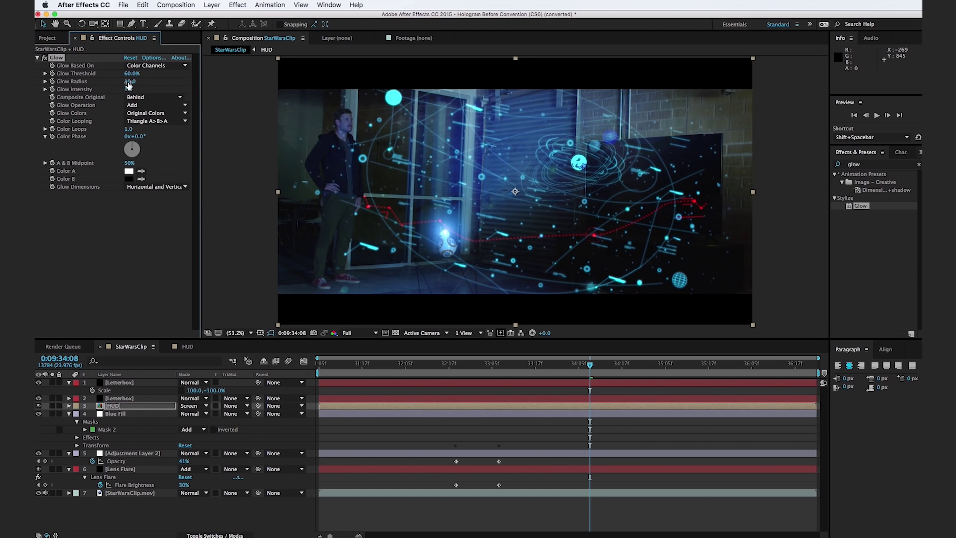
pyautogui.moveTo(131, 81); pyautogui.dragTo(141, 81)
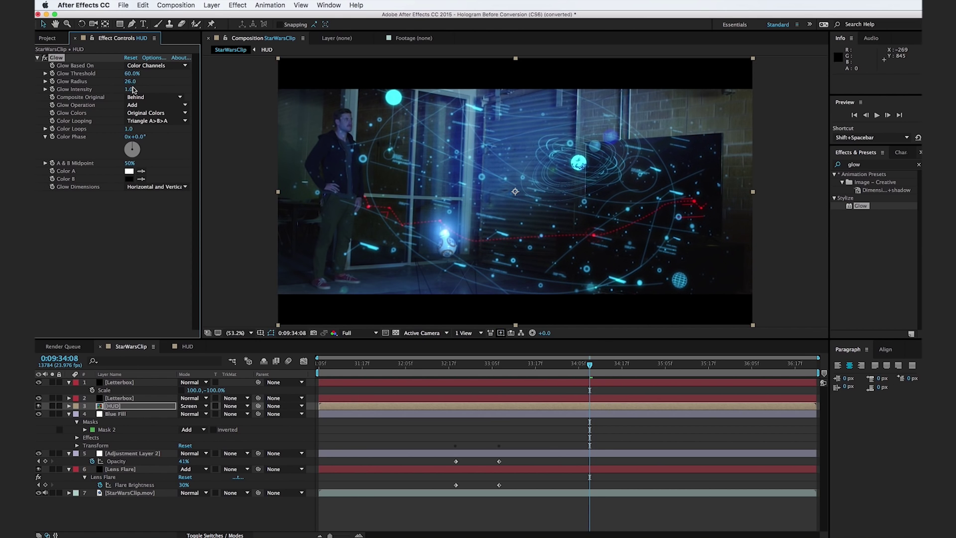
pyautogui.moveTo(129, 92); pyautogui.dragTo(504, 106)
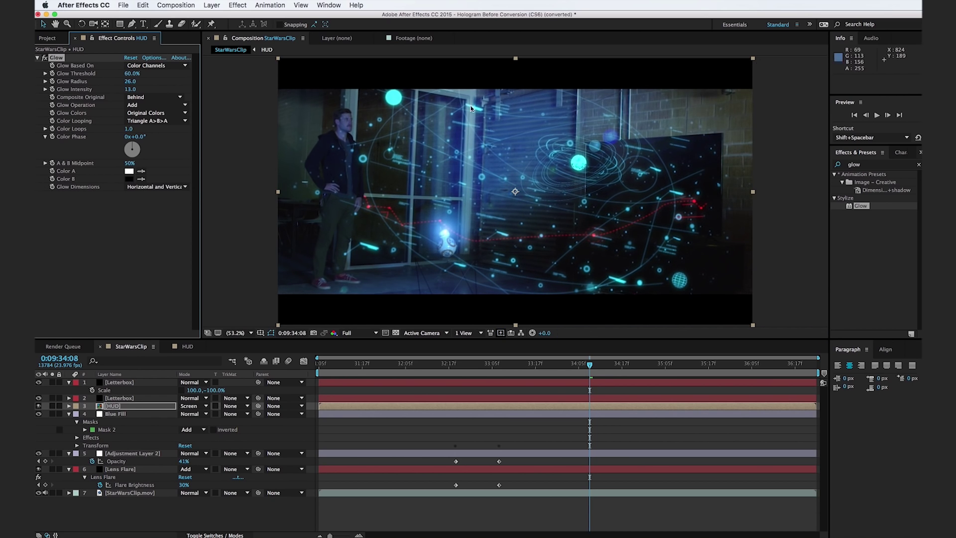
pyautogui.press('t')
pyautogui.press(',')
pyautogui.moveTo(132, 74); pyautogui.dragTo(152, 78)
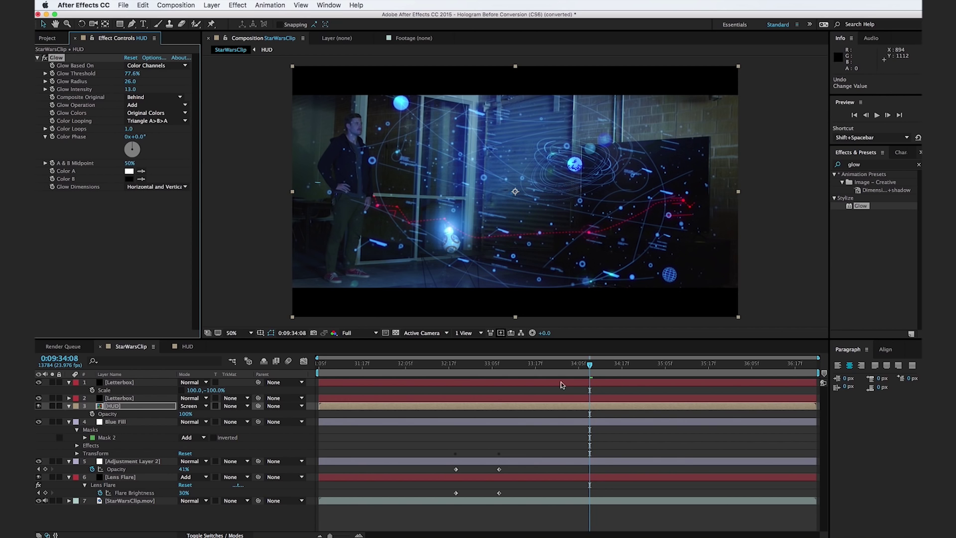
# - Keyframe the HUD layer's opacity to fade in from 0% at 0:09:32:19 to 61% at 0:09:33:07, and preview the fade
pyautogui.click(556, 365)
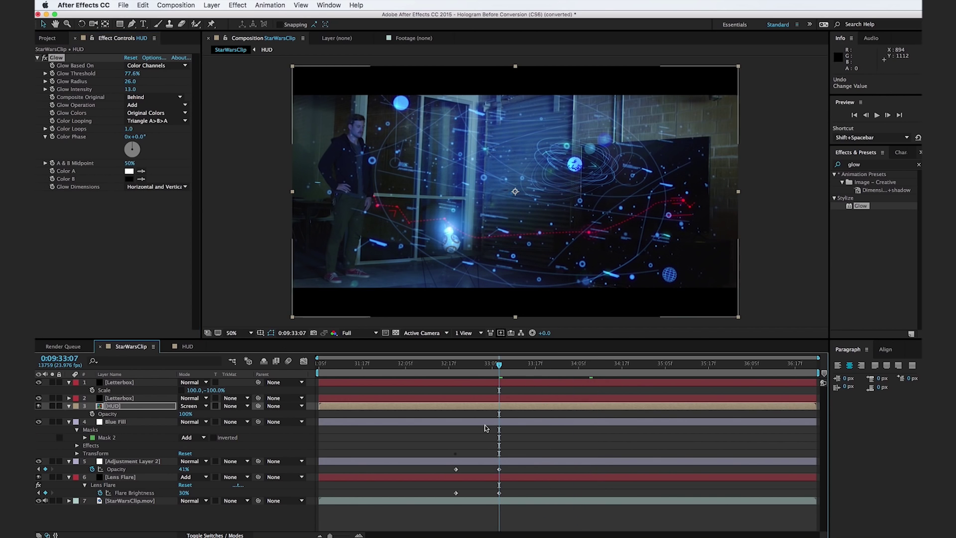
pyautogui.press('j')
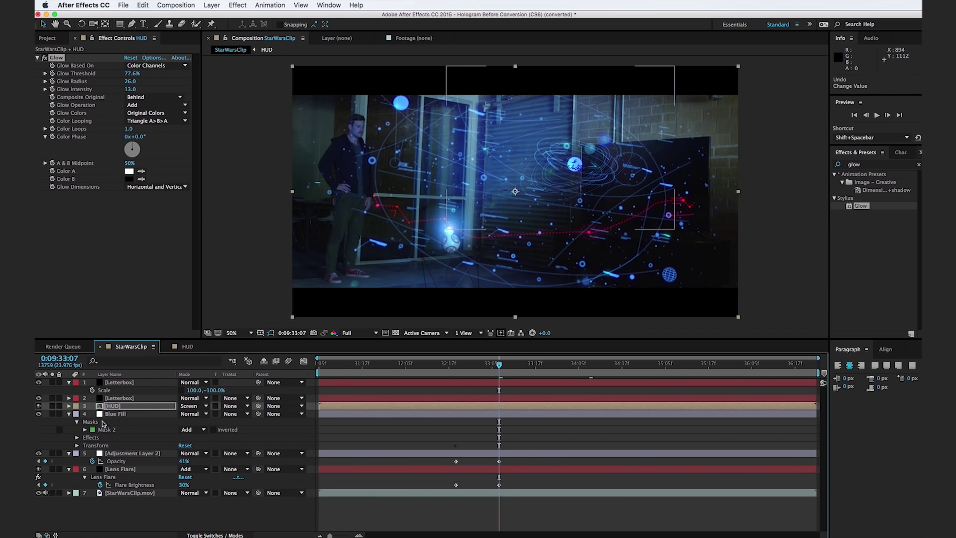
pyautogui.click(92, 413)
pyautogui.moveTo(186, 414); pyautogui.dragTo(172, 416)
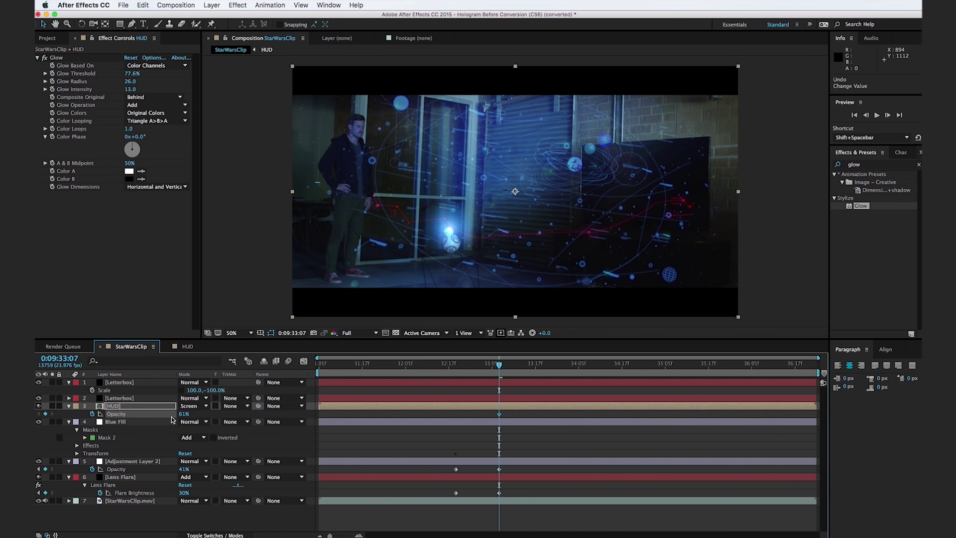
pyautogui.press('j')
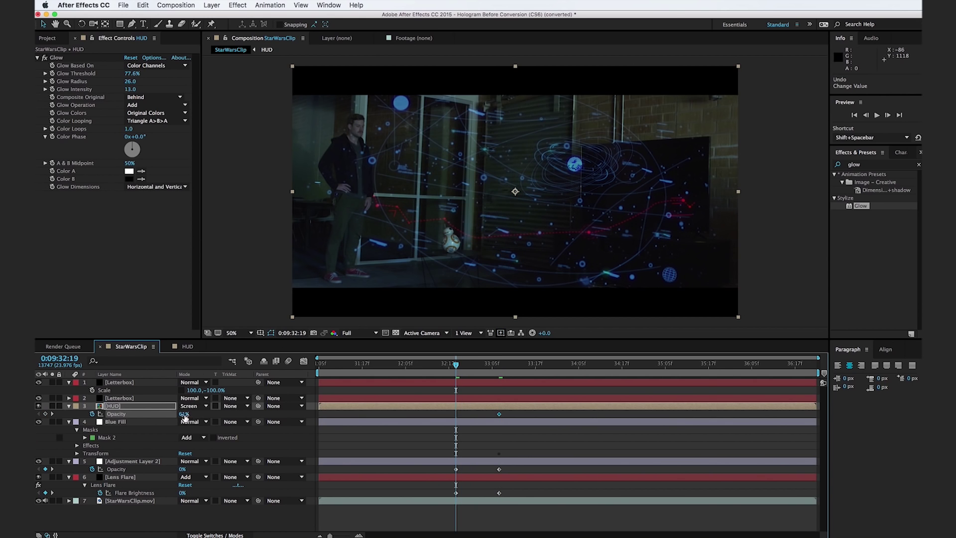
pyautogui.moveTo(184, 418); pyautogui.dragTo(135, 414)
pyautogui.moveTo(456, 368); pyautogui.dragTo(473, 378)
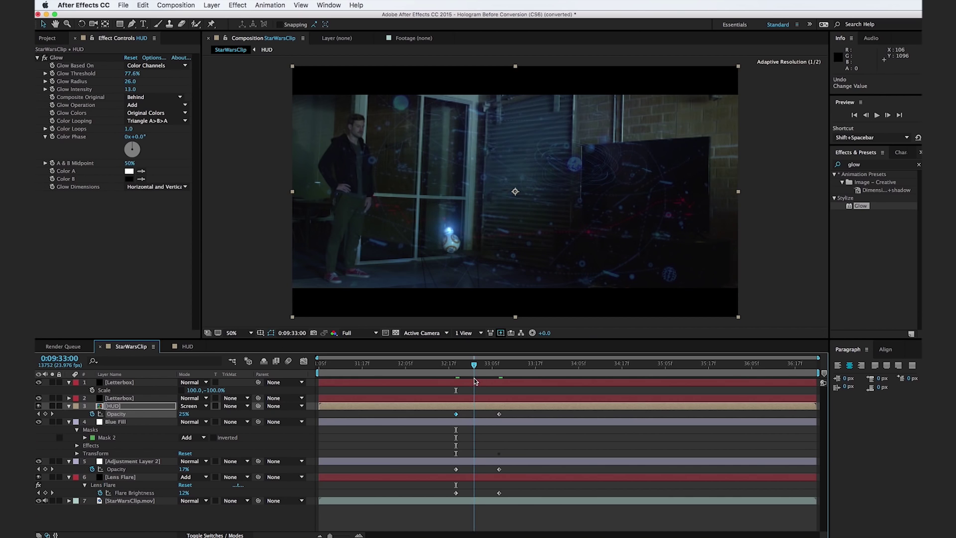
pyautogui.press('space')
# - Apply a Fast Blur effect to the HUD layer after the Glow, with blurriness set to 2
pyautogui.click(866, 165)
pyautogui.write('fast')
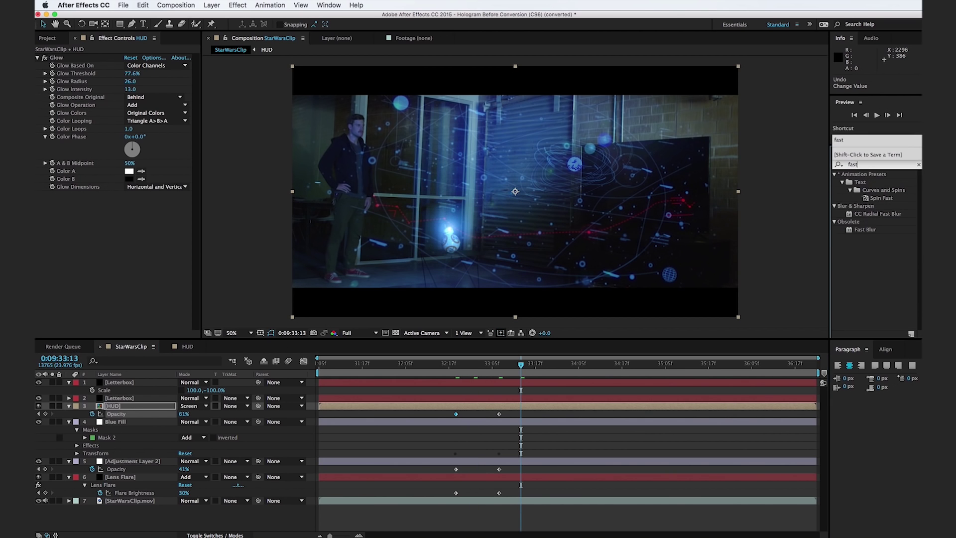
pyautogui.moveTo(858, 230); pyautogui.dragTo(189, 242)
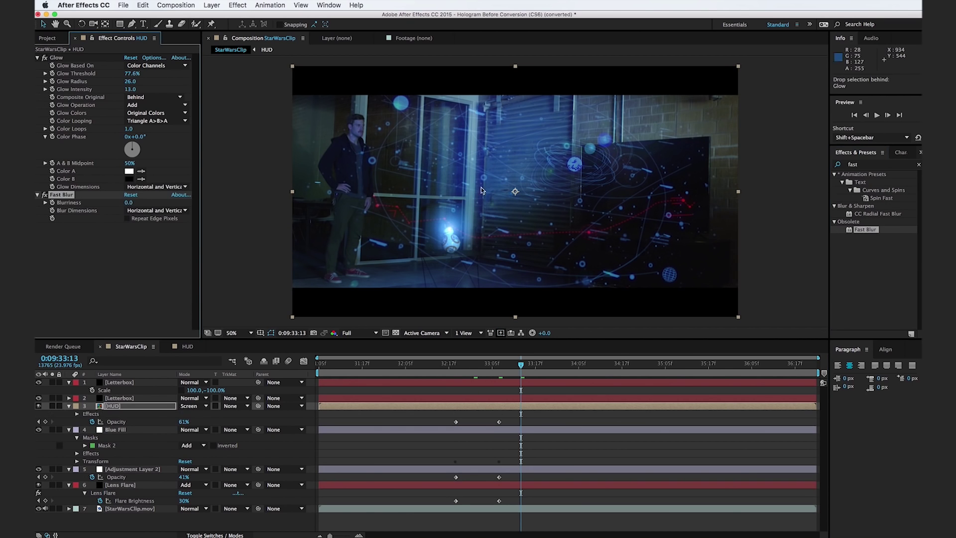
pyautogui.click(129, 203)
pyautogui.write('2')
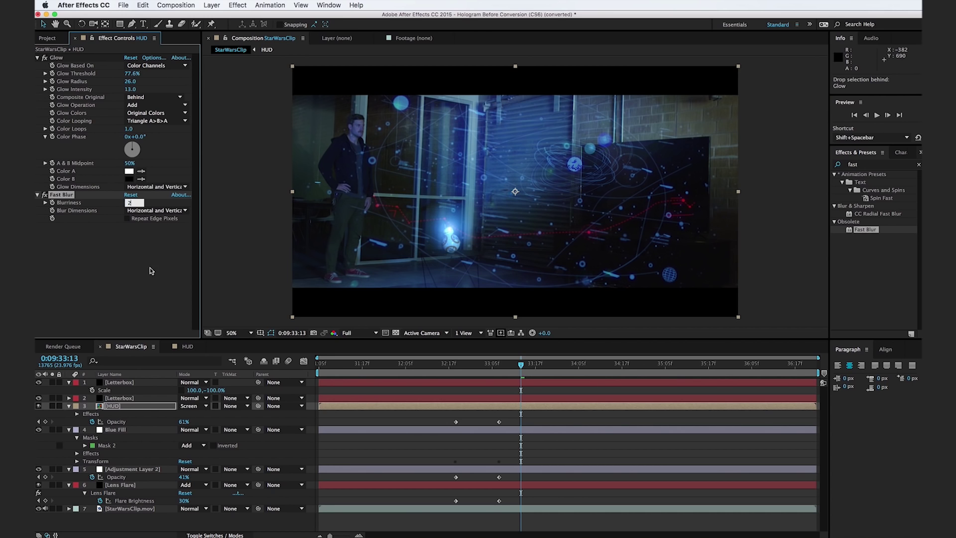
pyautogui.click(154, 272)
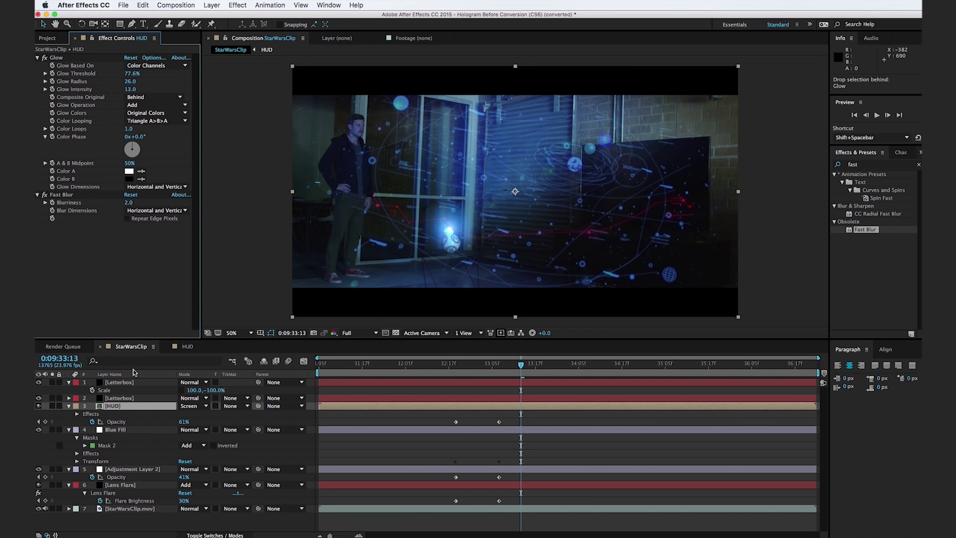
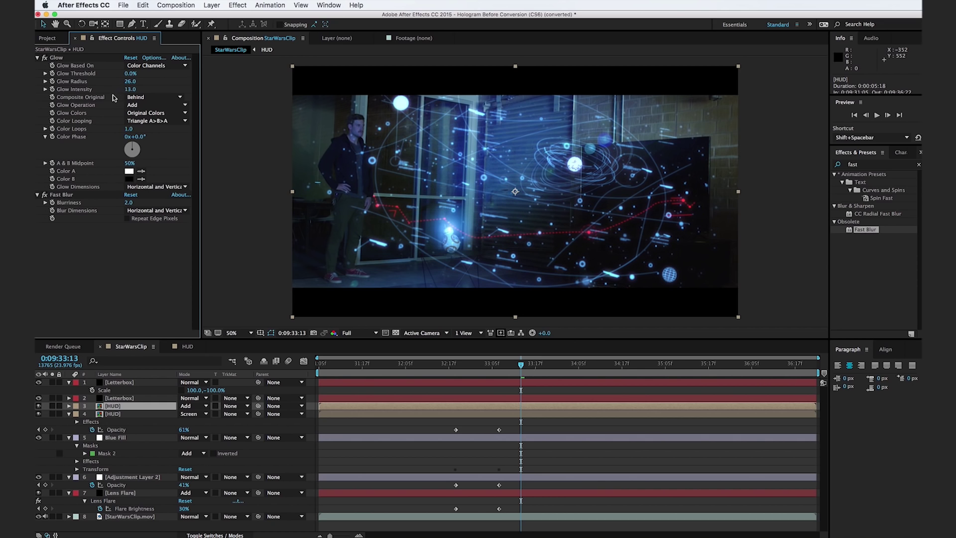
# - Set the Glow radius of the upper HUD layer to 7 and duplicate that Glow effect
pyautogui.moveTo(127, 82); pyautogui.dragTo(114, 88)
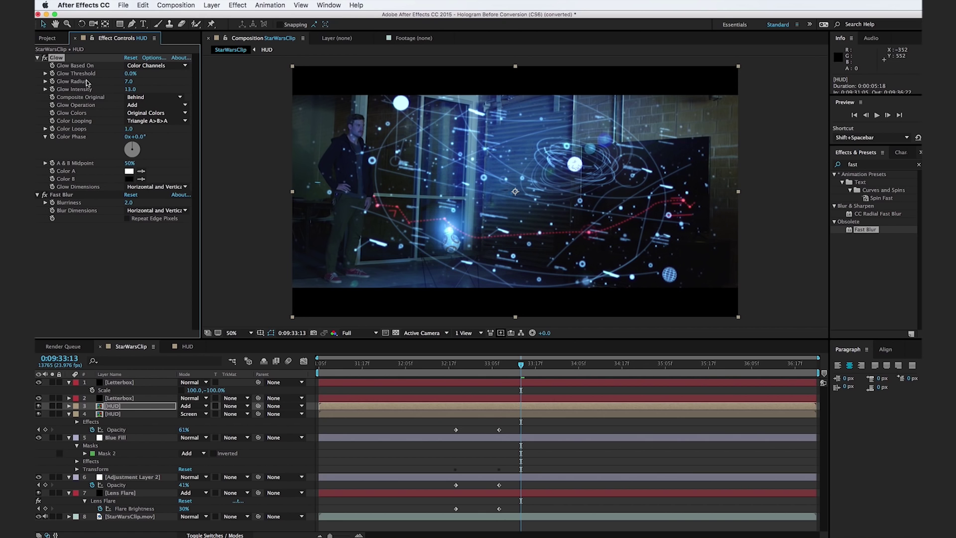
pyautogui.press('super+d')
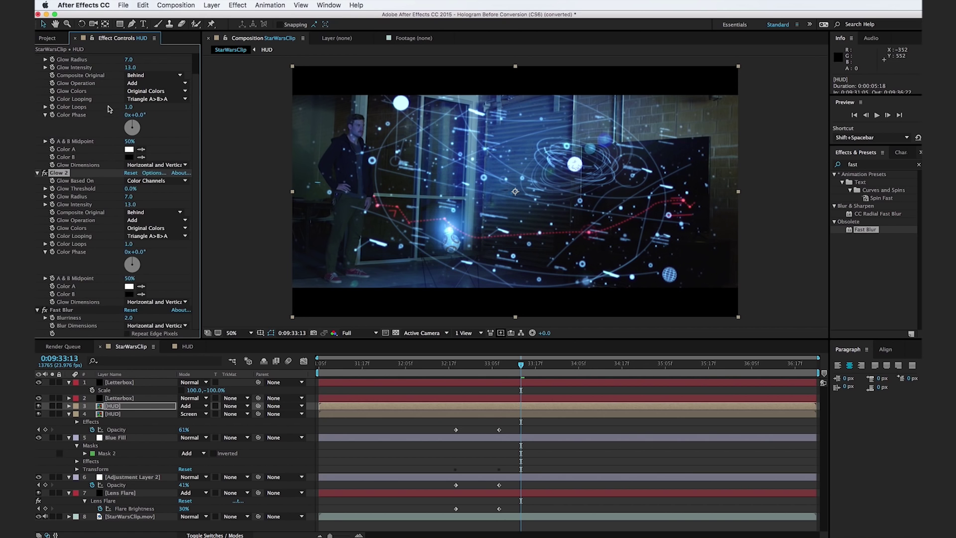
# - Switch the second Glow effect to A & B Colors and set its Color A to light blue 3CADFF
pyautogui.click(158, 229)
pyautogui.click(154, 246)
pyautogui.click(129, 286)
pyautogui.moveTo(695, 422); pyautogui.dragTo(695, 393)
pyautogui.click(658, 343)
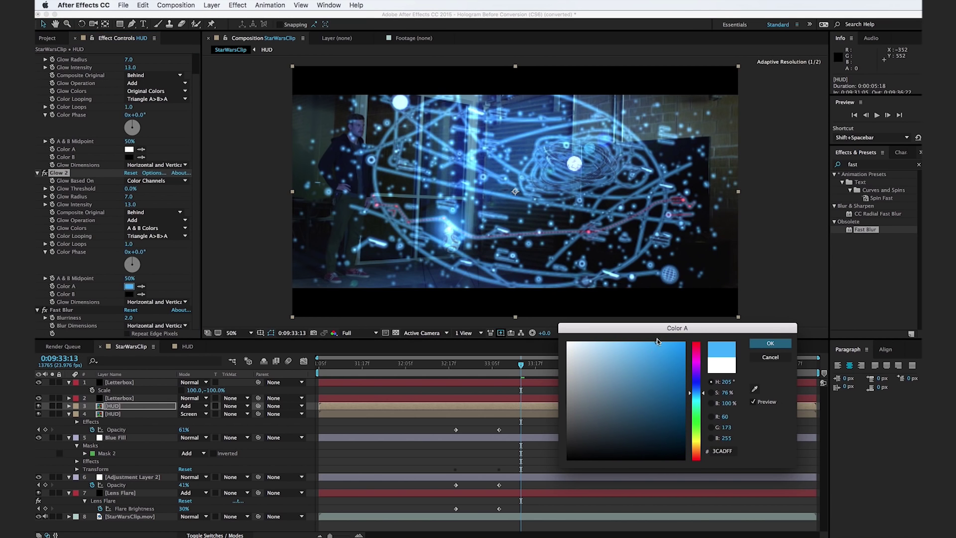
pyautogui.click(770, 343)
# - Set Color B of the second Glow effect to dark blue 153D88
pyautogui.click(130, 294)
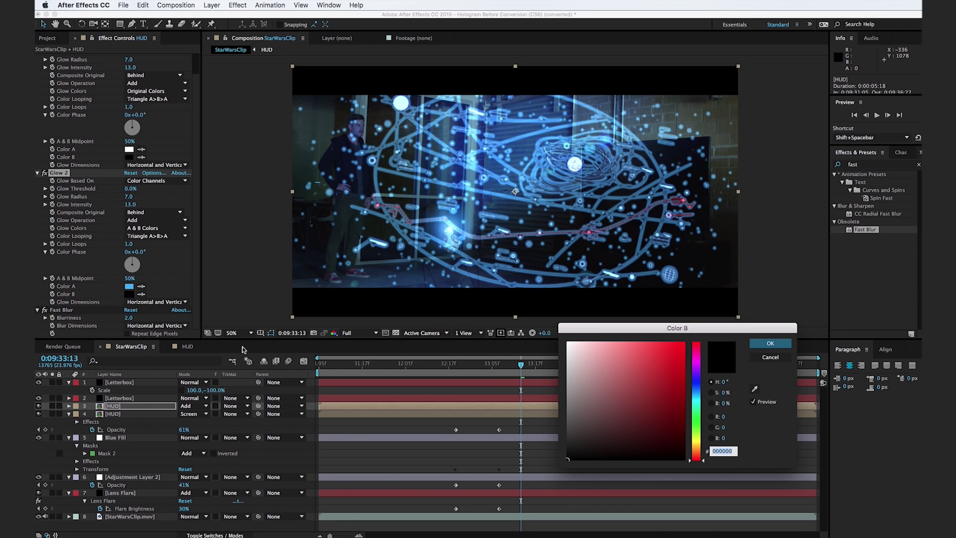
pyautogui.click(697, 388)
pyautogui.click(667, 399)
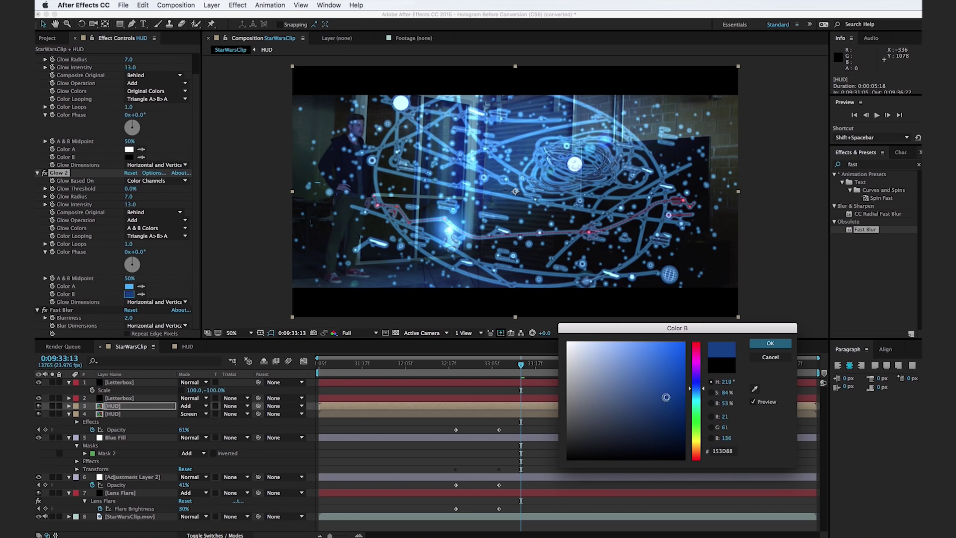
pyautogui.click(769, 344)
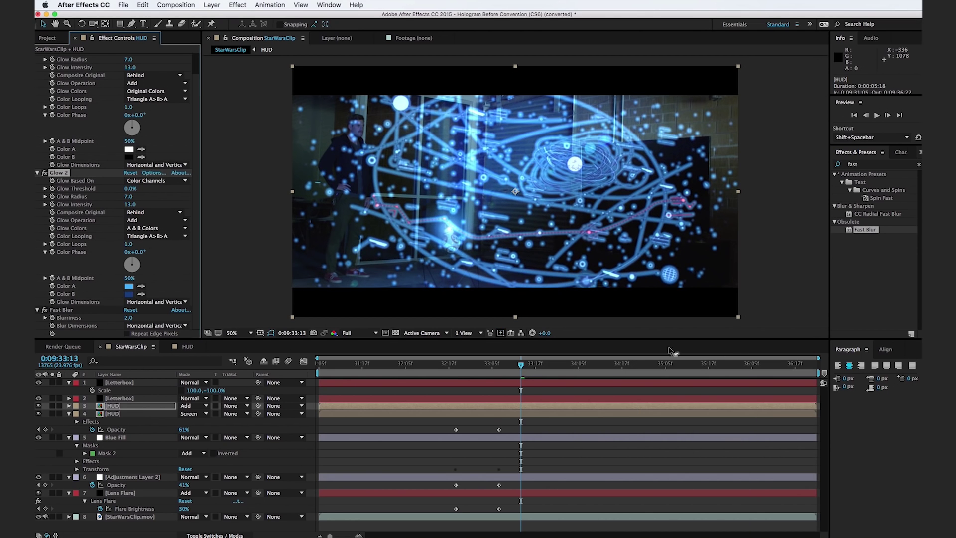
# - Set the second Glow's threshold to 26.3%, radius to 60 and intensity to 2.9, and the Fast Blur's blurriness to 8
pyautogui.moveTo(125, 200); pyautogui.dragTo(168, 196)
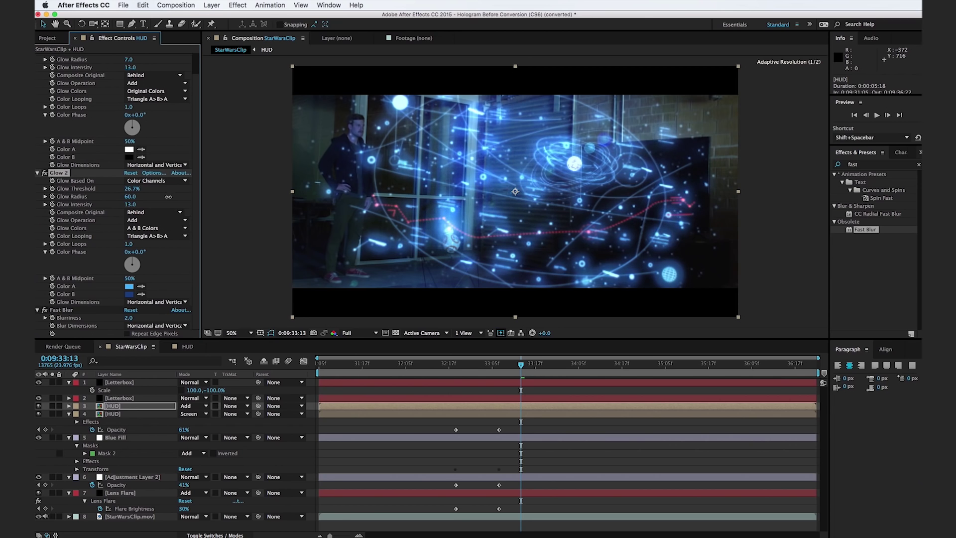
pyautogui.click(149, 212)
pyautogui.click(133, 208)
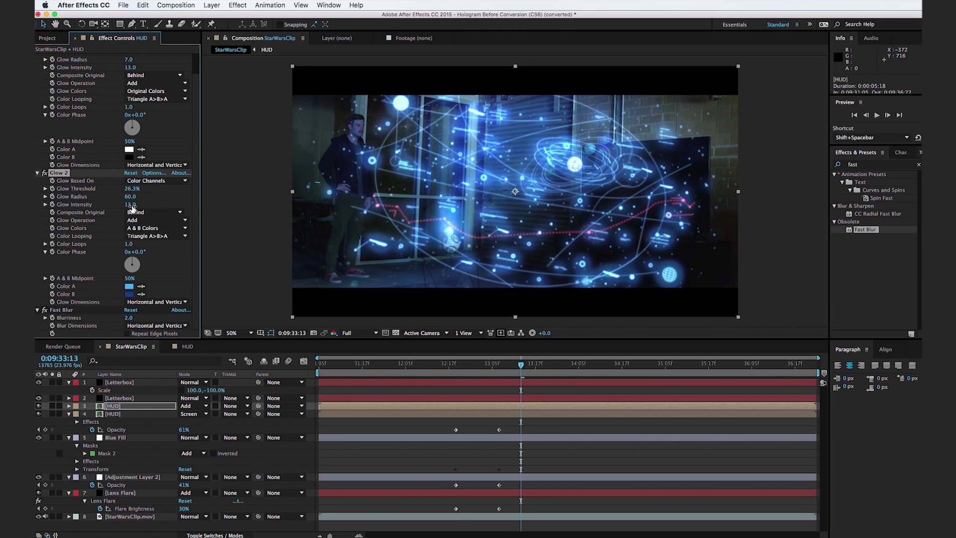
pyautogui.moveTo(129, 205); pyautogui.dragTo(104, 205)
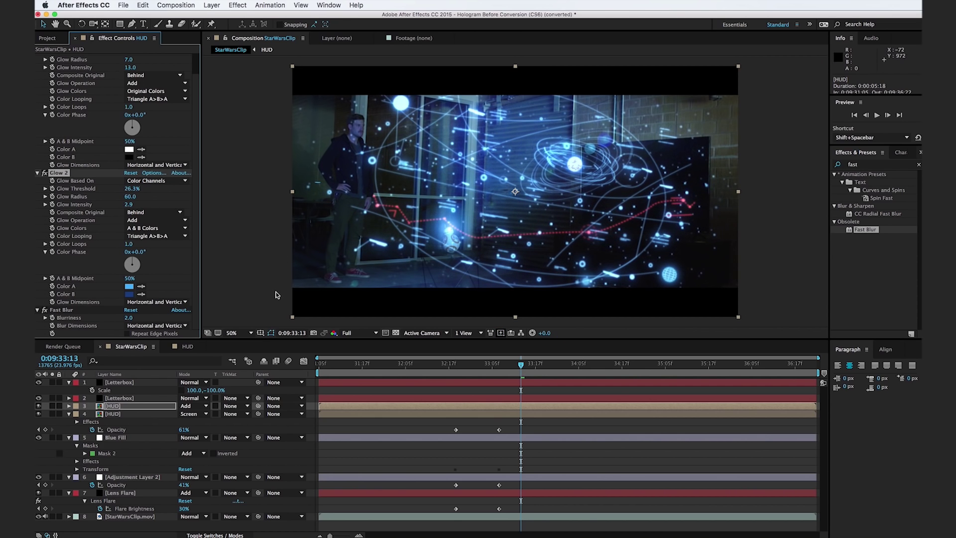
pyautogui.moveTo(128, 318); pyautogui.dragTo(133, 320)
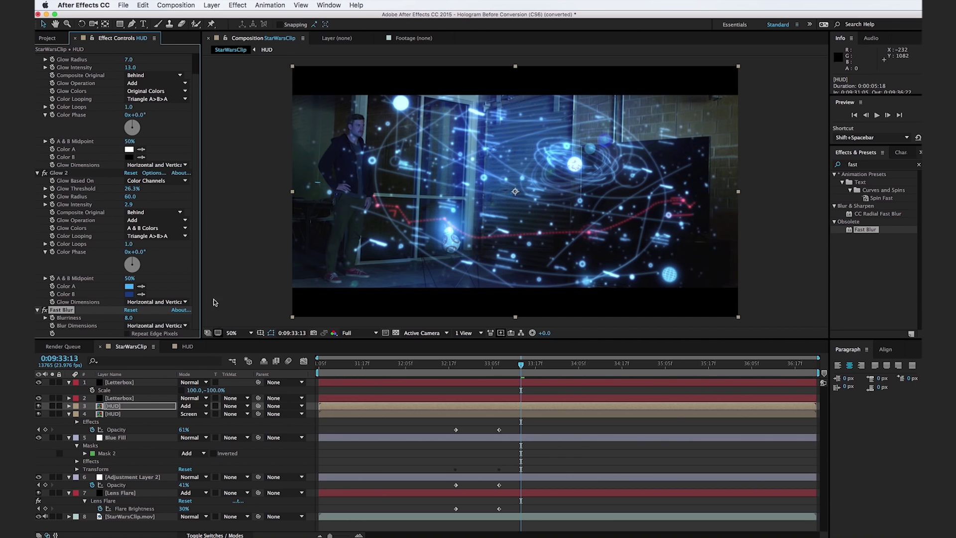
# - Draw a three-point curved mask on the upper HUD layer, fanning out from the droid's light, and feather it by 374 pixels
pyautogui.click(131, 24)
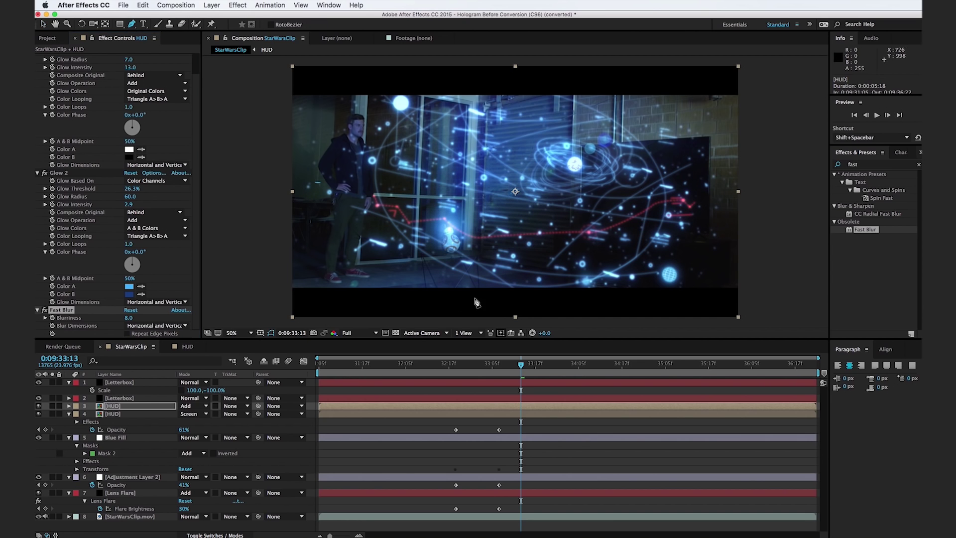
pyautogui.click(447, 230)
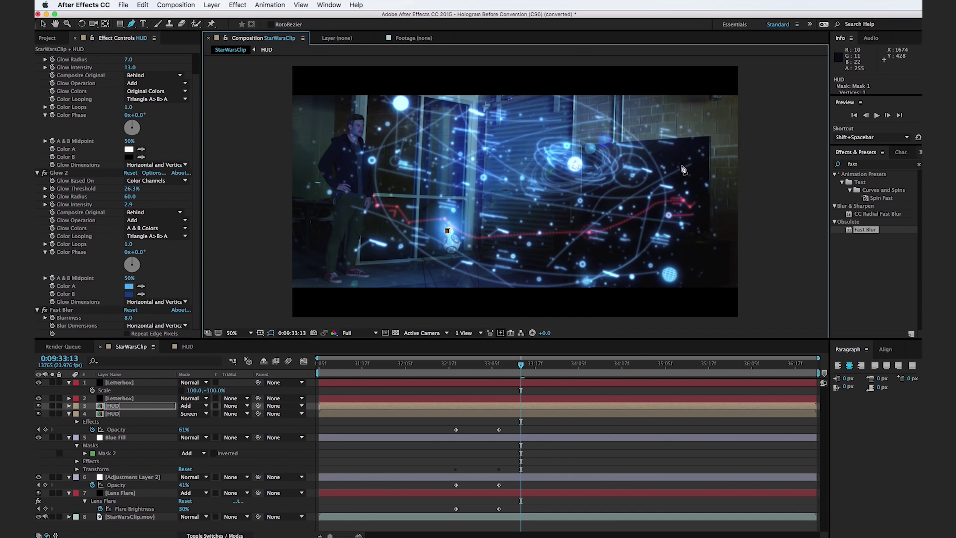
pyautogui.moveTo(660, 178); pyautogui.dragTo(658, 158)
pyautogui.moveTo(498, 116); pyautogui.dragTo(483, 153)
pyautogui.click(448, 231)
pyautogui.press('f')
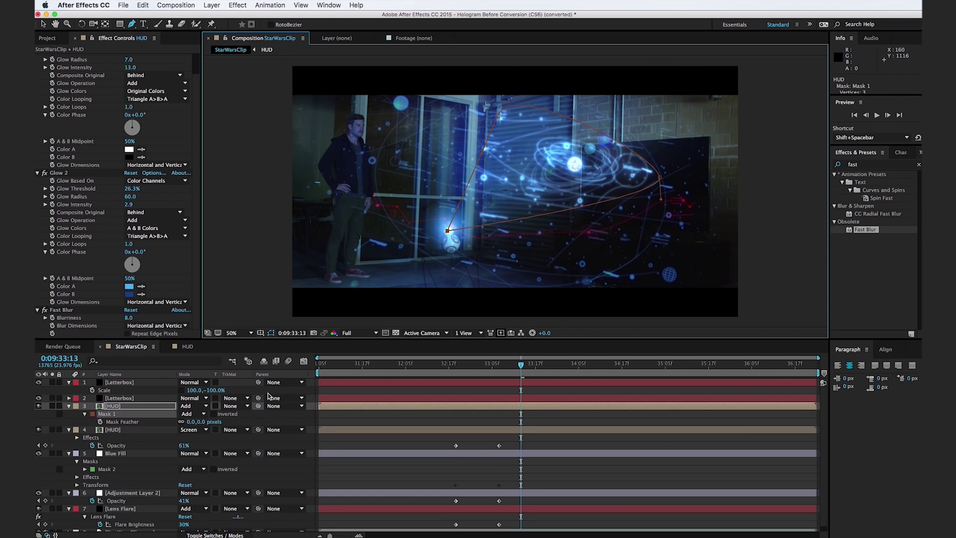
pyautogui.moveTo(202, 423); pyautogui.dragTo(367, 410)
# - Reshape the upper HUD layer's mask by moving its two outer points inward and adjusting their curve handles
pyautogui.press('v')
pyautogui.moveTo(660, 176); pyautogui.dragTo(647, 190)
pyautogui.moveTo(510, 127); pyautogui.dragTo(494, 133)
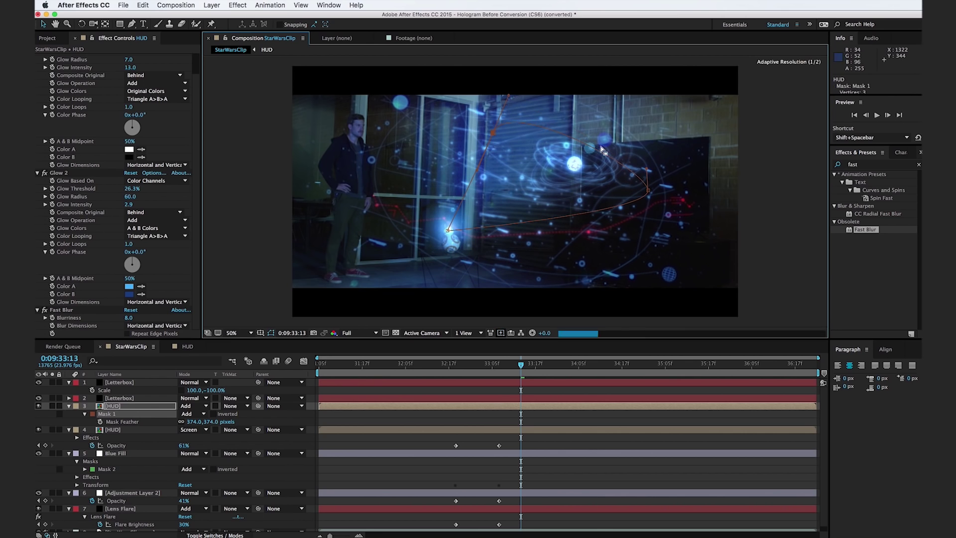
pyautogui.moveTo(647, 217); pyautogui.dragTo(626, 247)
pyautogui.moveTo(476, 172); pyautogui.dragTo(462, 193)
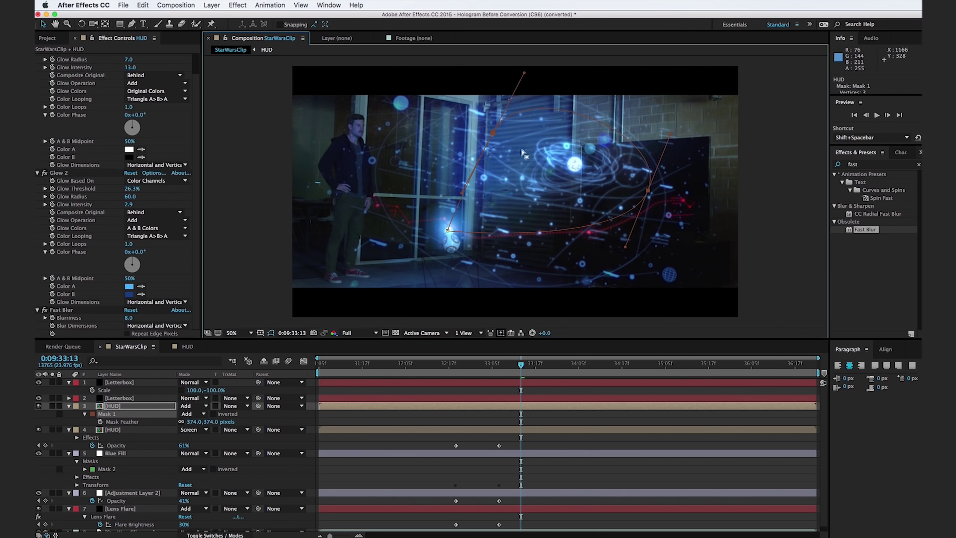
# - Go to 0:09:33:07 and reduce the upper HUD layer's Fast Blur blurriness to 3
pyautogui.moveTo(514, 377); pyautogui.dragTo(497, 378)
pyautogui.press('super+z')
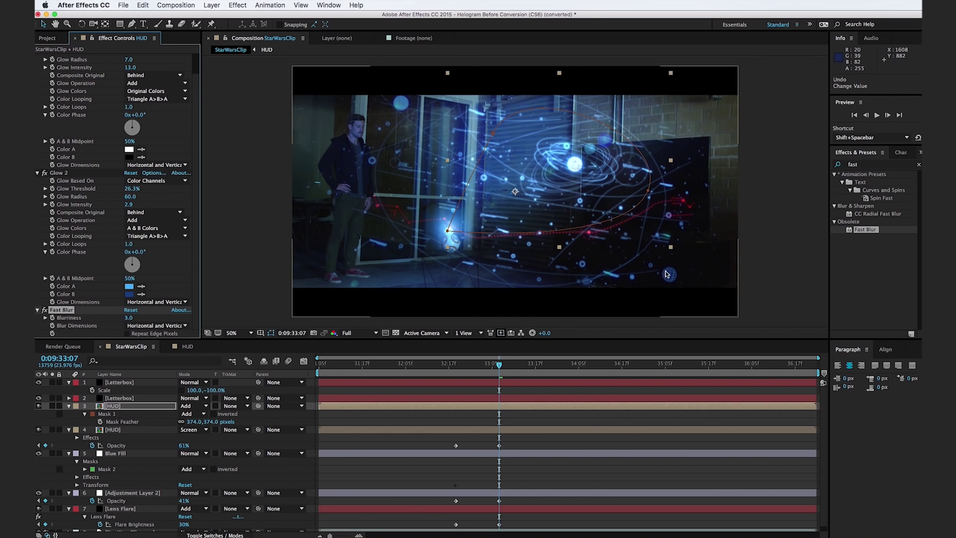
pyautogui.click(781, 274)
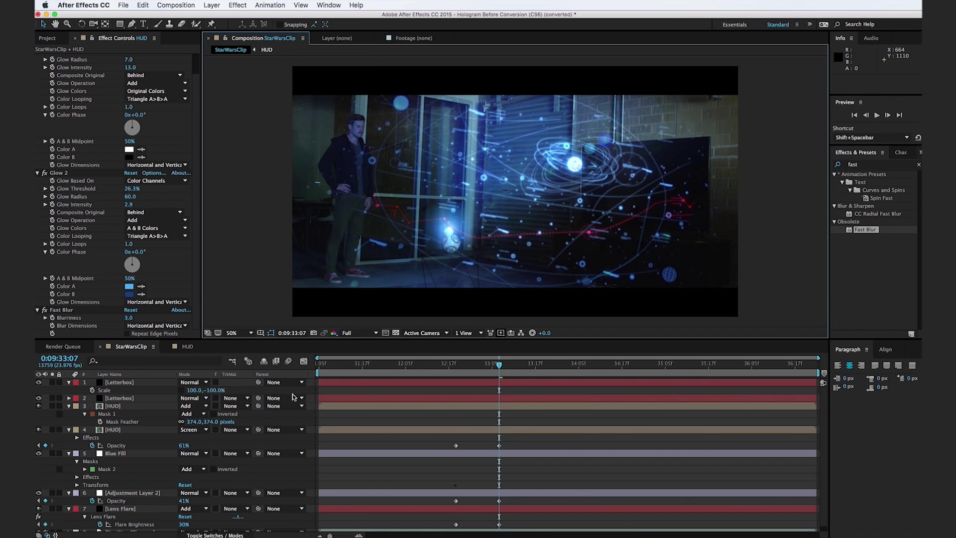
# - Duplicate the lower HUD layer, rename the copy Television HUD and place it directly above Blue Fill
pyautogui.click(124, 431)
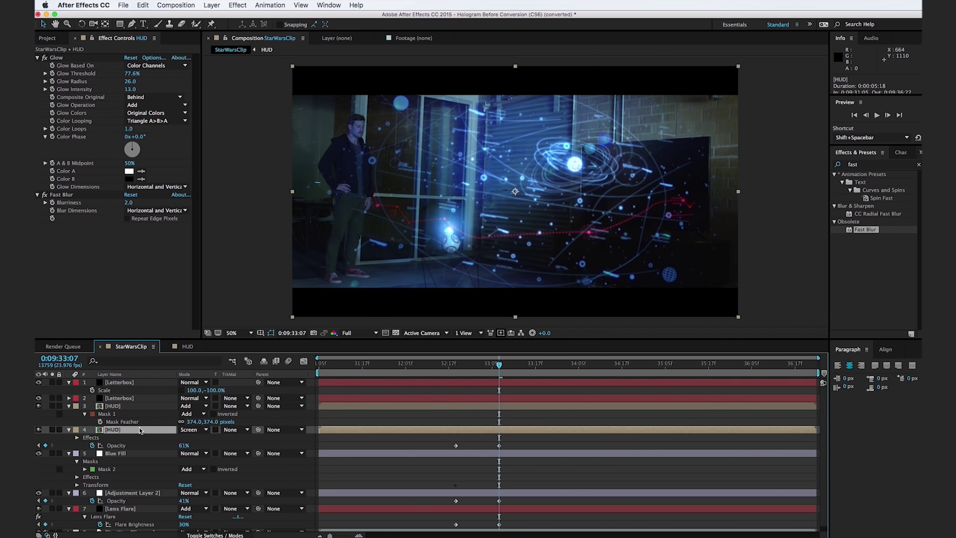
pyautogui.press('super+d')
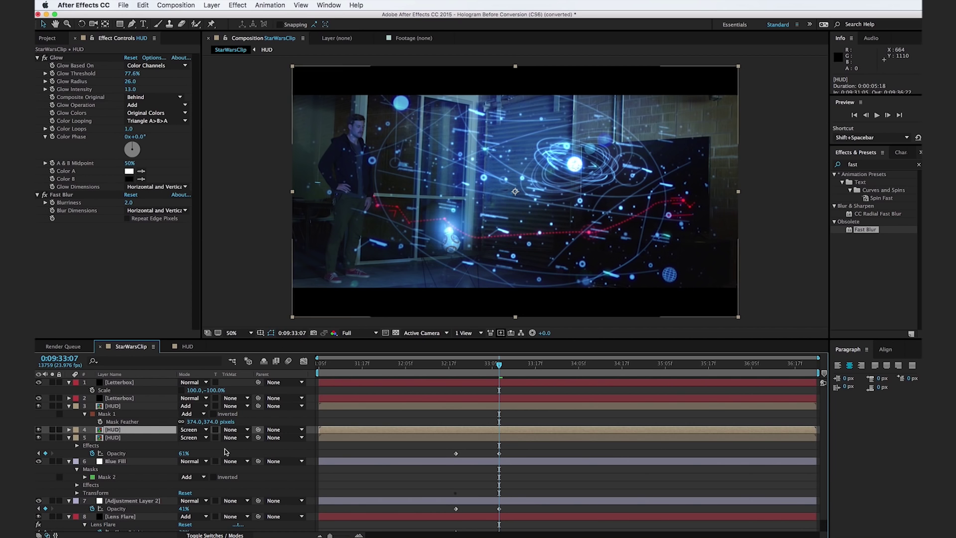
pyautogui.press('Return')
pyautogui.write('Television')
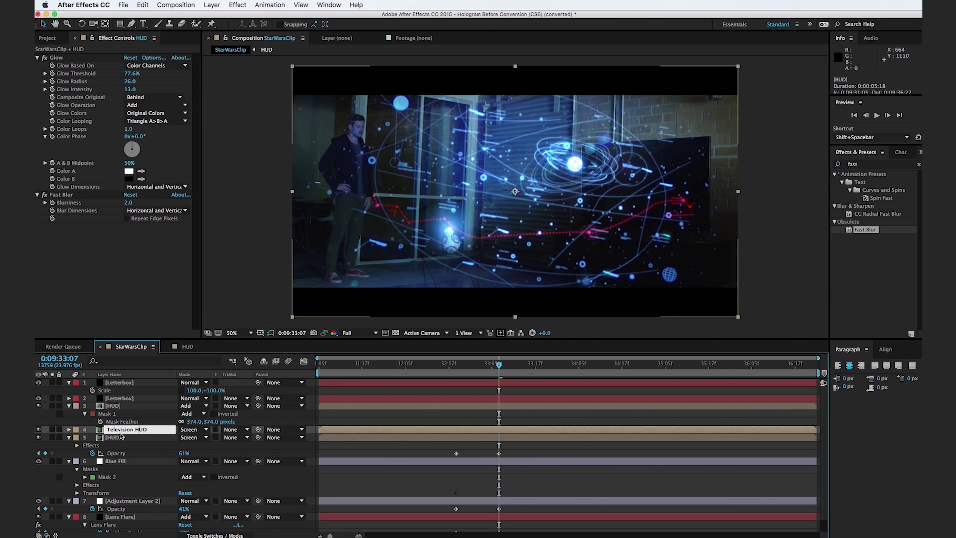
pyautogui.moveTo(101, 433); pyautogui.dragTo(115, 460)
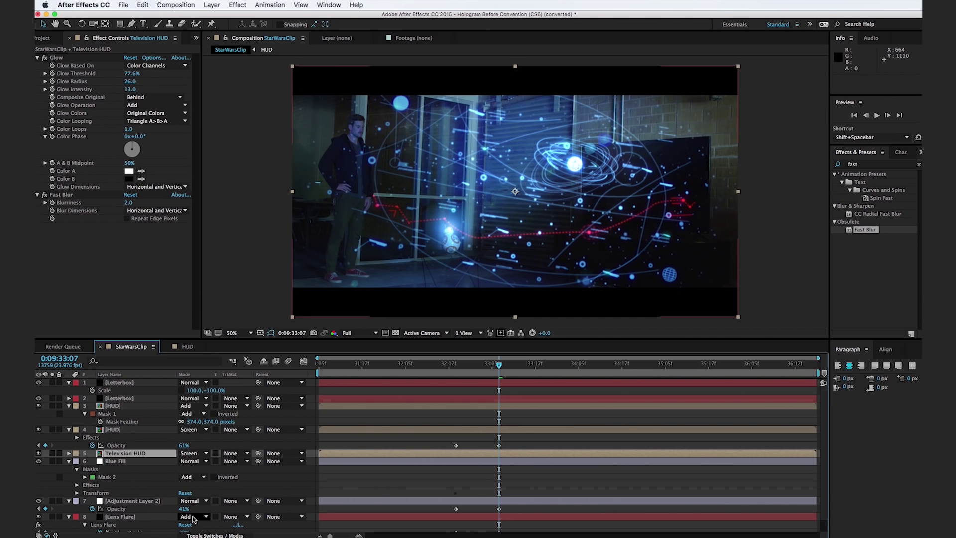
# - Make Television HUD a 3D layer, rotate it to match the television's angle and move it to about 1077.3, 545.7, 0
pyautogui.click(215, 535)
pyautogui.click(230, 453)
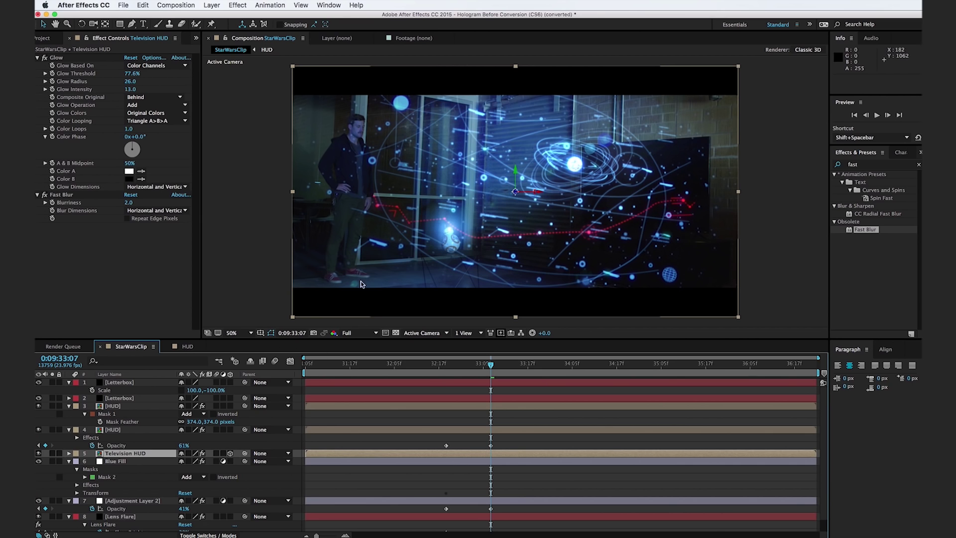
pyautogui.press('w')
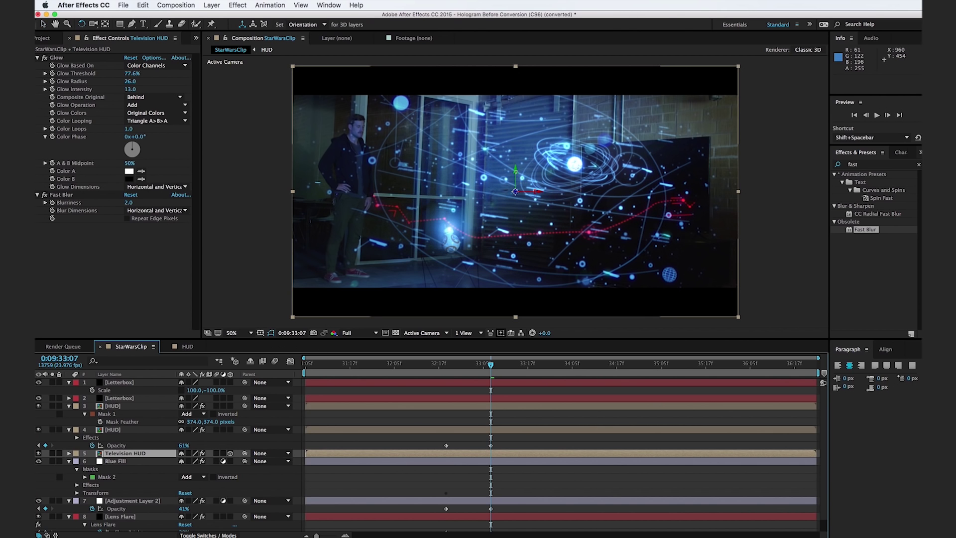
pyautogui.moveTo(515, 172); pyautogui.dragTo(509, 173)
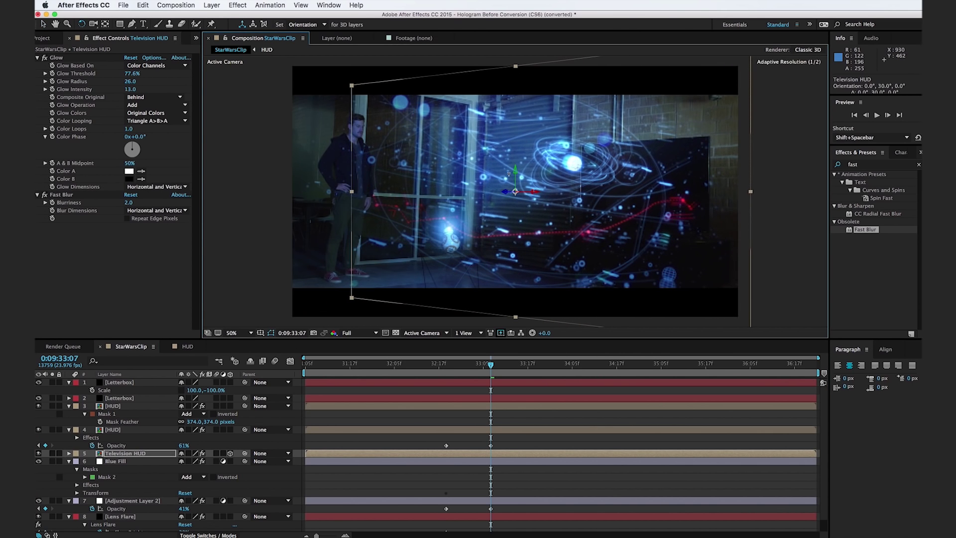
pyautogui.press('v')
pyautogui.moveTo(528, 192); pyautogui.dragTo(605, 206)
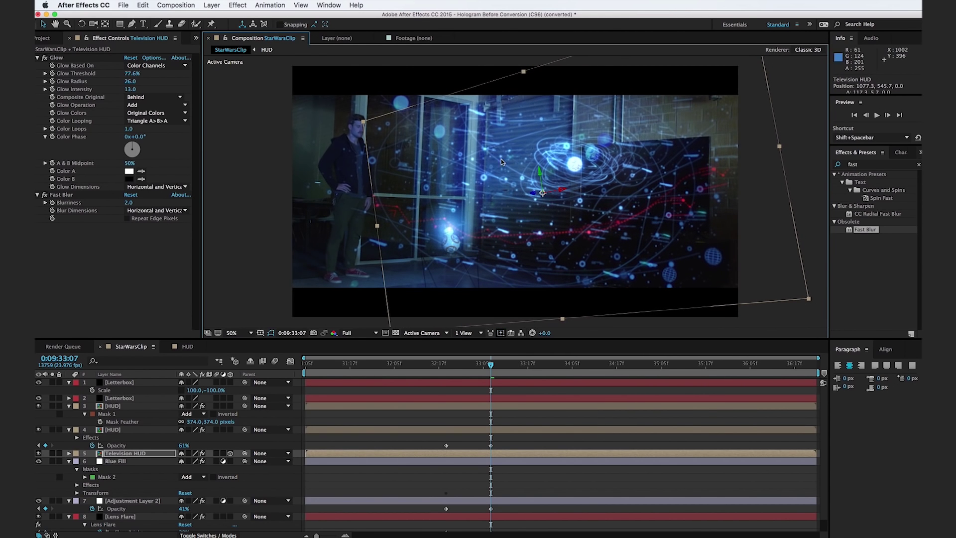
# - Draw a closed four-point mask on the Television HUD layer around the upper part of the television screen
pyautogui.click(132, 24)
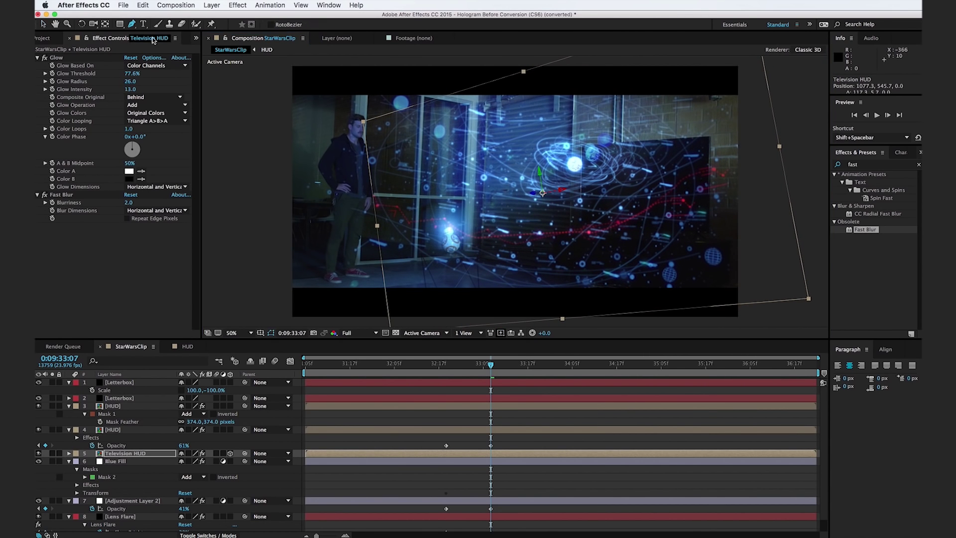
pyautogui.click(583, 148)
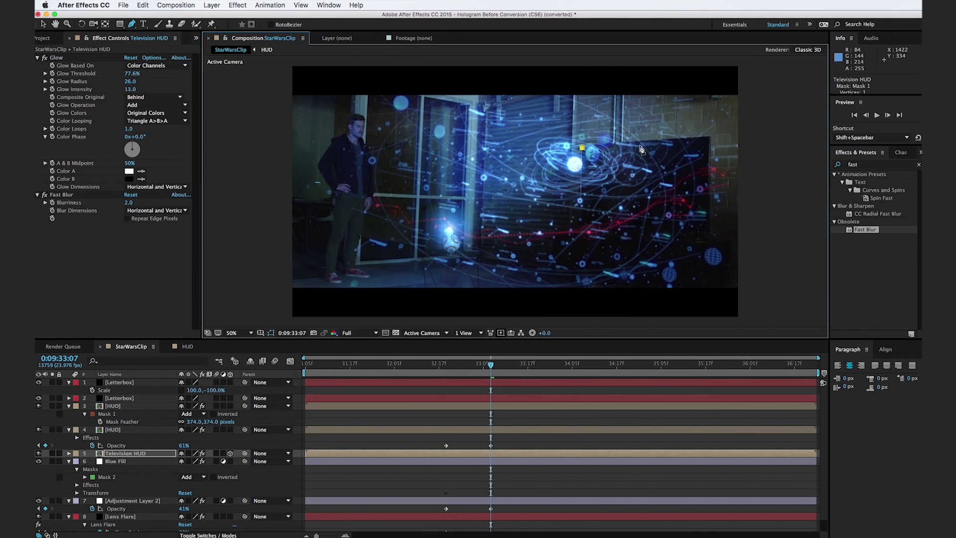
pyautogui.click(708, 140)
pyautogui.click(705, 224)
pyautogui.click(583, 217)
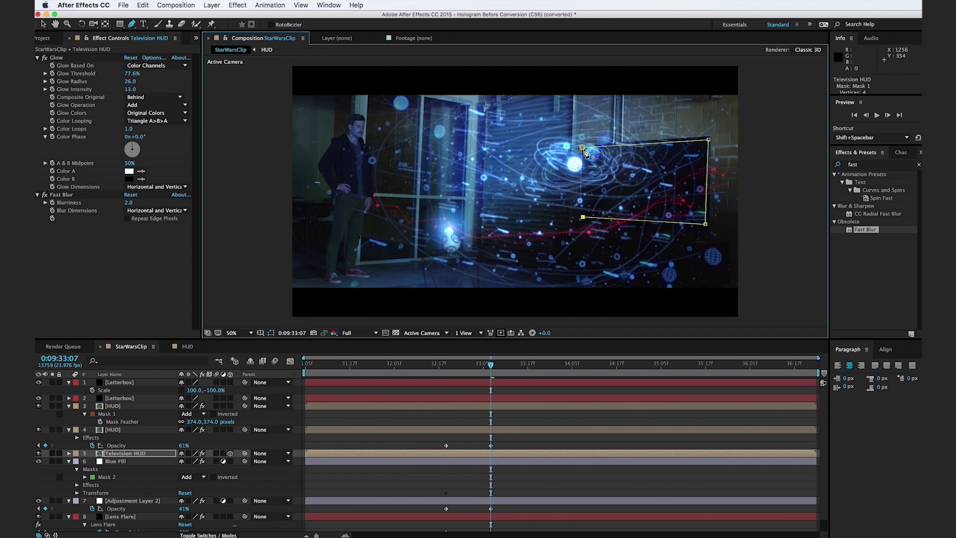
pyautogui.click(583, 149)
# - Set the Television HUD layer's opacity to 16% at the 0:09:33:07 keyframe
pyautogui.press('t')
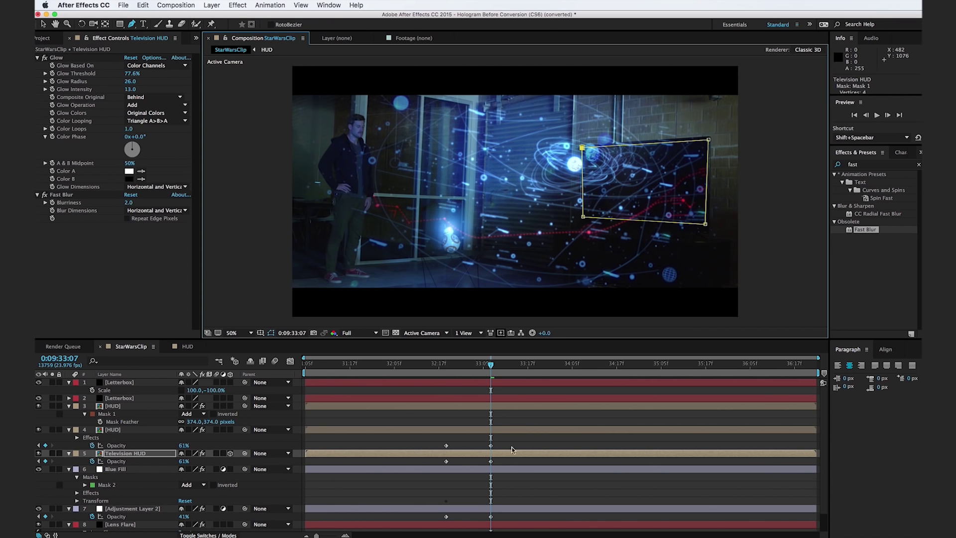
pyautogui.moveTo(188, 463); pyautogui.dragTo(124, 461)
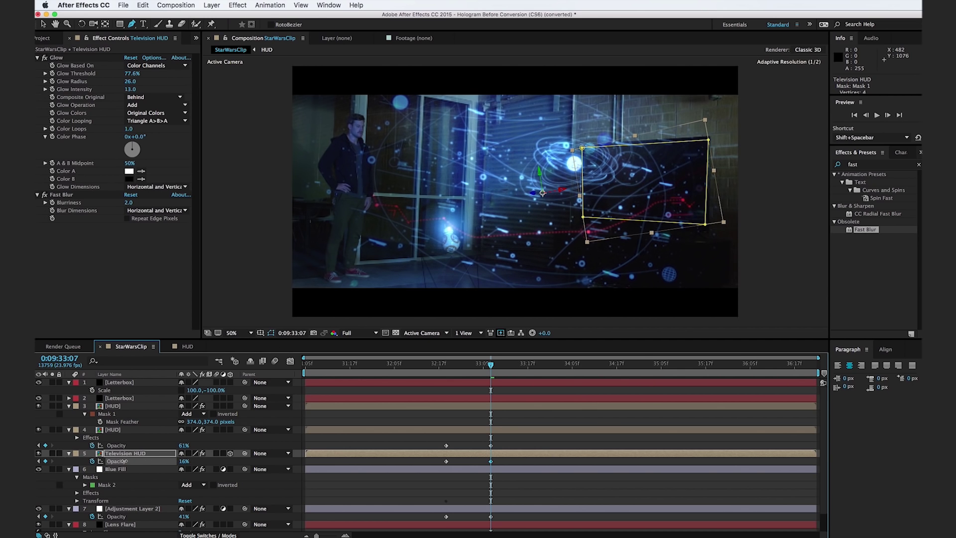
pyautogui.press('v')
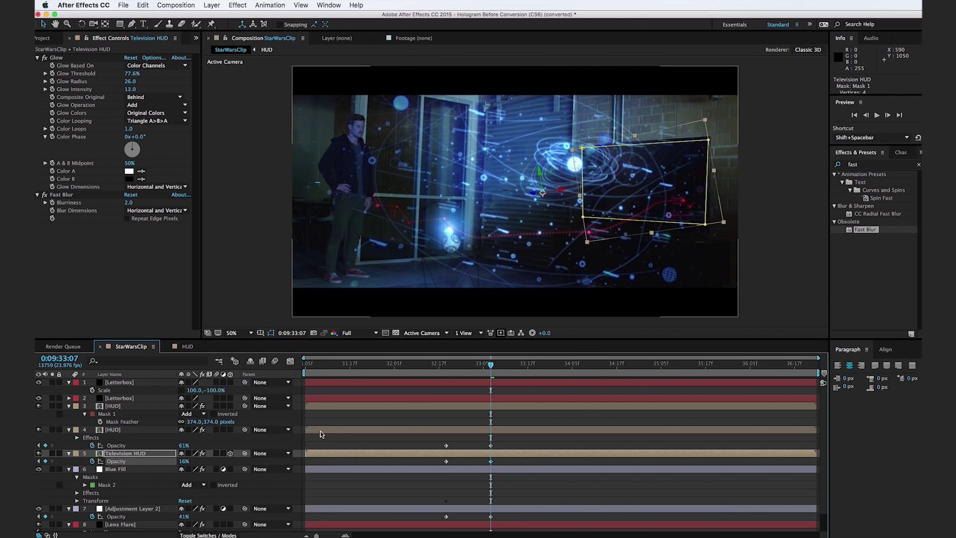
# - Duplicate the lower HUD layer again, rename the copy Glass Reflection and place it directly above Television HUD
pyautogui.click(143, 432)
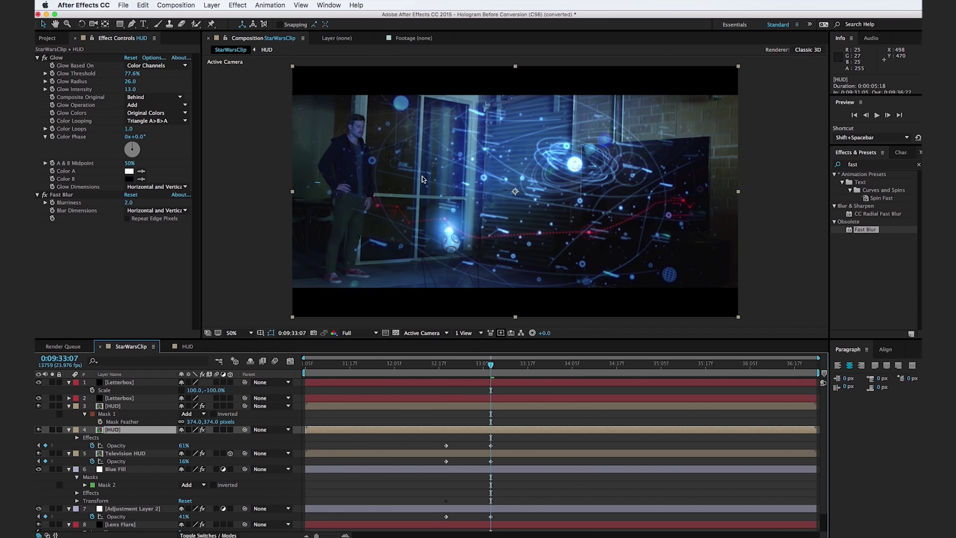
pyautogui.click(250, 361)
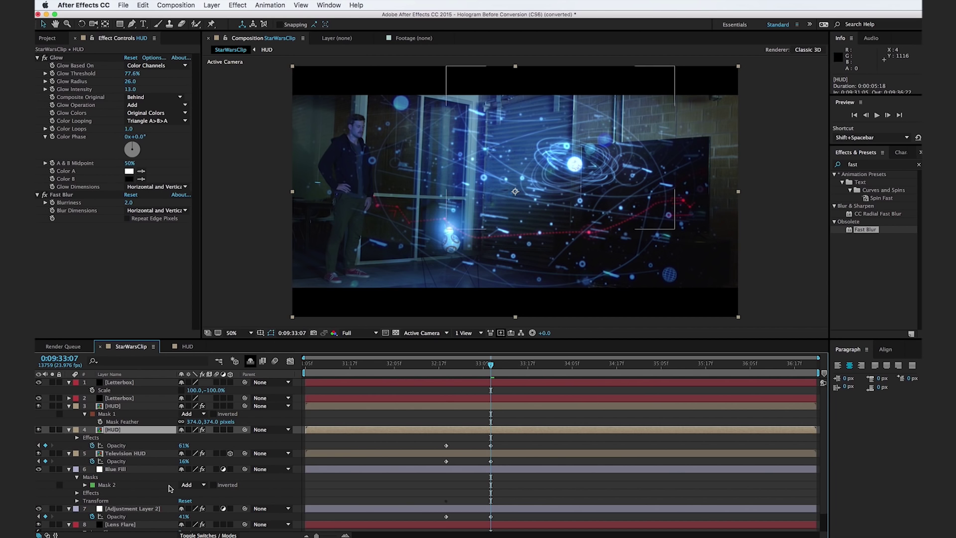
pyautogui.press('super+d')
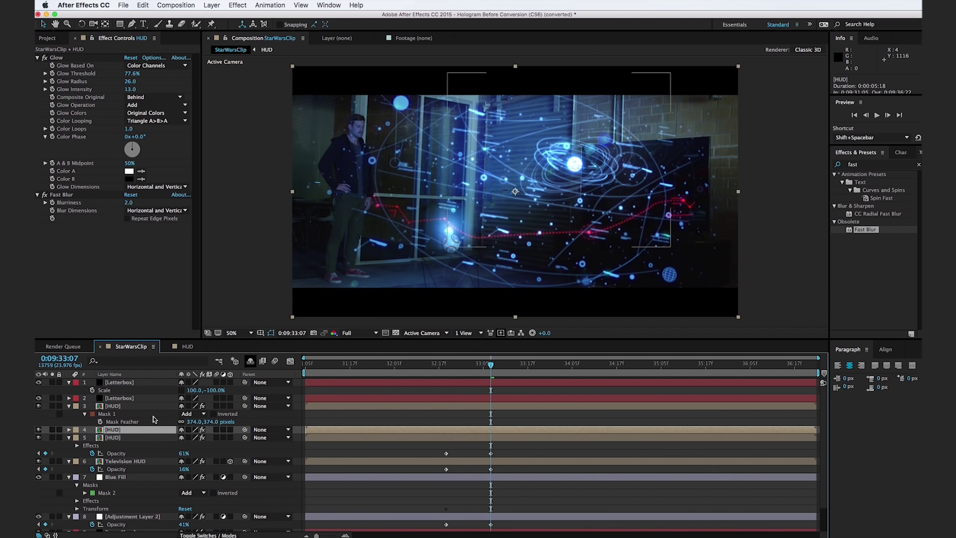
pyautogui.press('Return')
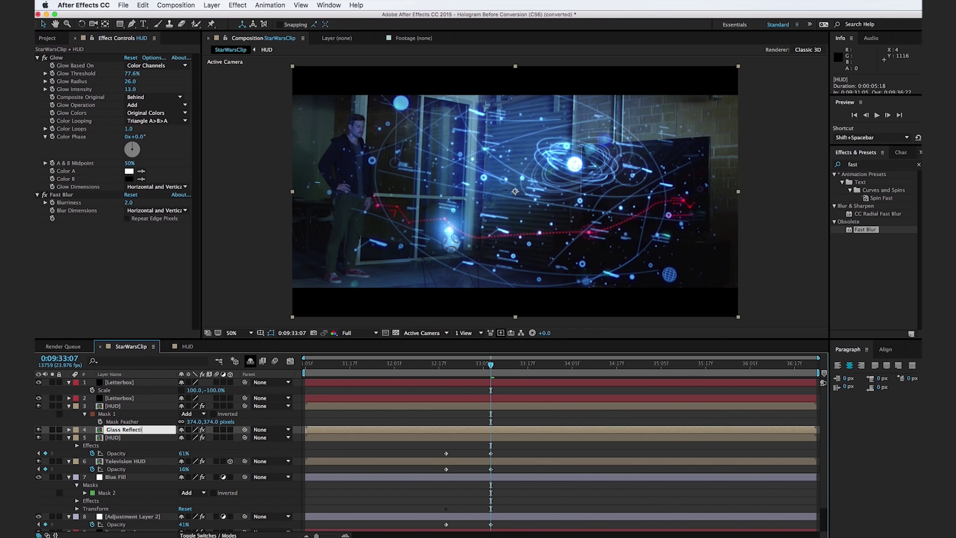
pyautogui.press('Return')
pyautogui.moveTo(127, 429); pyautogui.dragTo(122, 454)
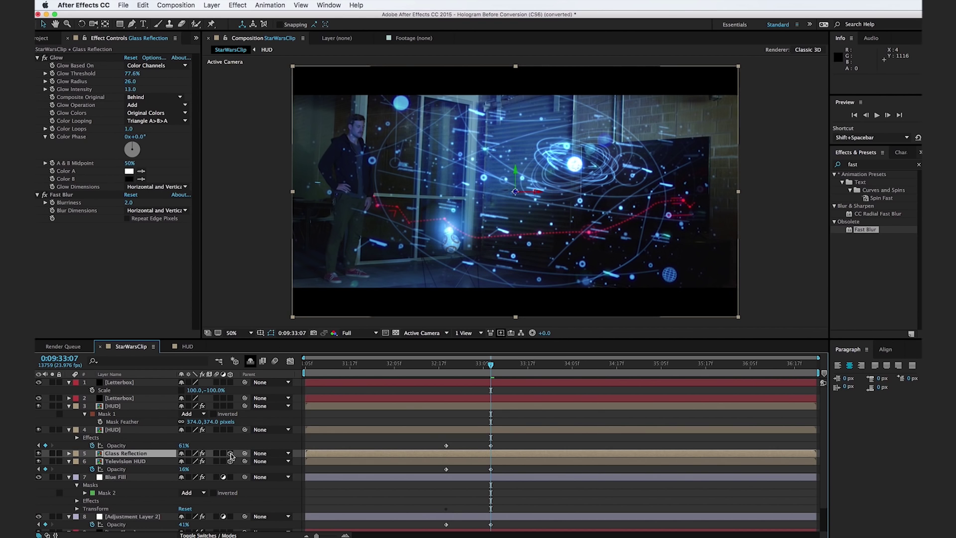
# - Rotate the 3D Glass Reflection layer to match the glass door's angle and move it over the door to about 332, 414.8, 0
pyautogui.press('w')
pyautogui.moveTo(516, 172); pyautogui.dragTo(383, 230)
pyautogui.press('v')
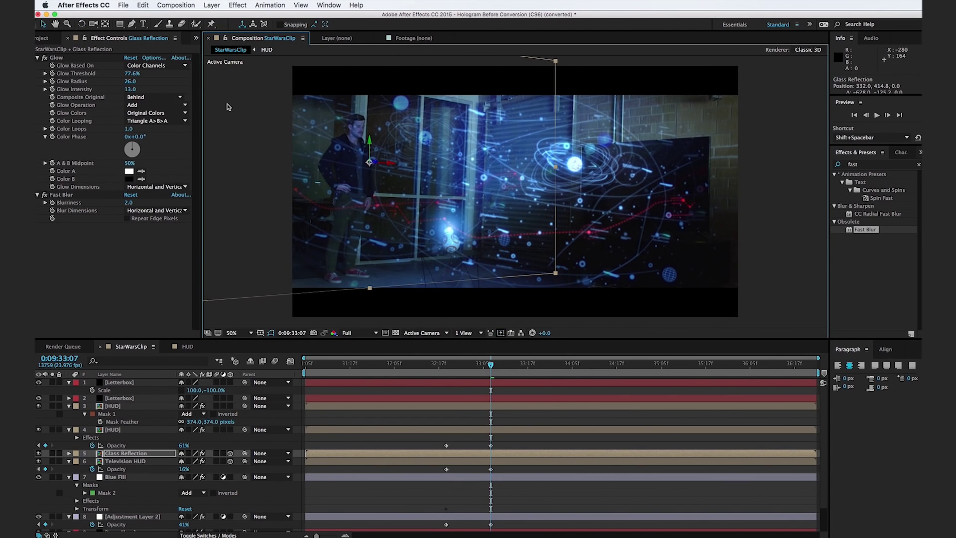
# - Draw a closed mask around the standing man on the Glass Reflection layer and set its mode to Subtract
pyautogui.click(132, 25)
pyautogui.click(356, 258)
pyautogui.click(364, 215)
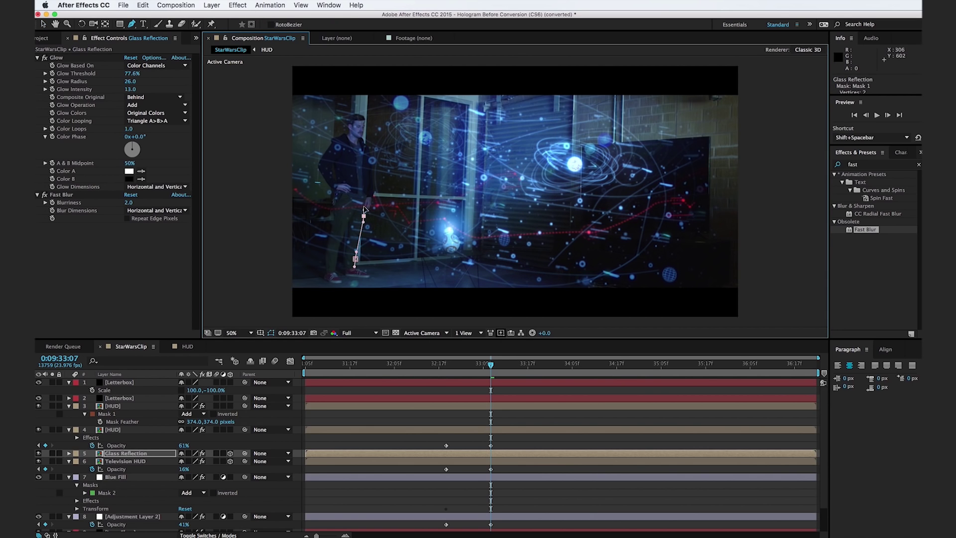
pyautogui.click(371, 142)
pyautogui.click(363, 139)
pyautogui.click(360, 116)
pyautogui.click(348, 135)
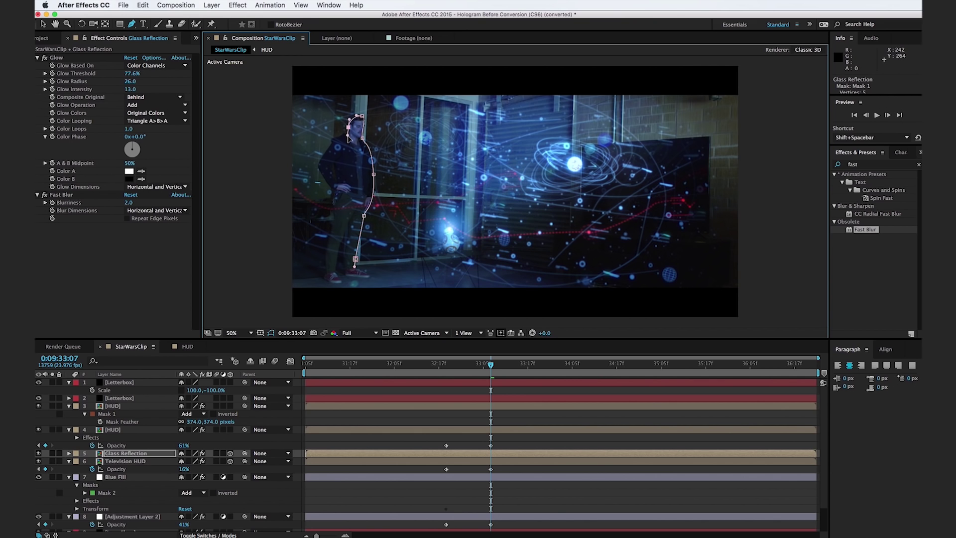
pyautogui.click(333, 140)
pyautogui.click(321, 167)
pyautogui.click(336, 191)
pyautogui.click(334, 217)
pyautogui.click(325, 279)
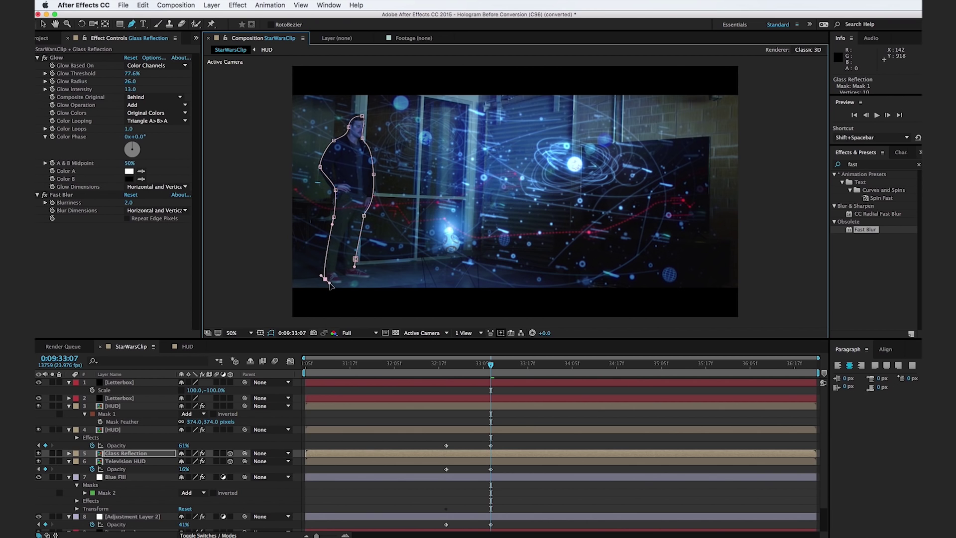
pyautogui.click(357, 273)
pyautogui.click(356, 259)
pyautogui.click(199, 470)
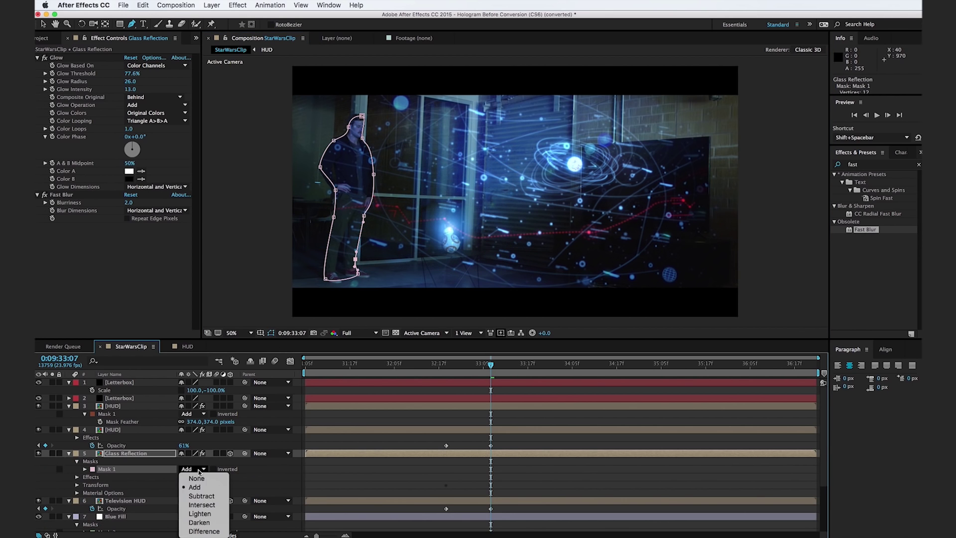
pyautogui.click(201, 497)
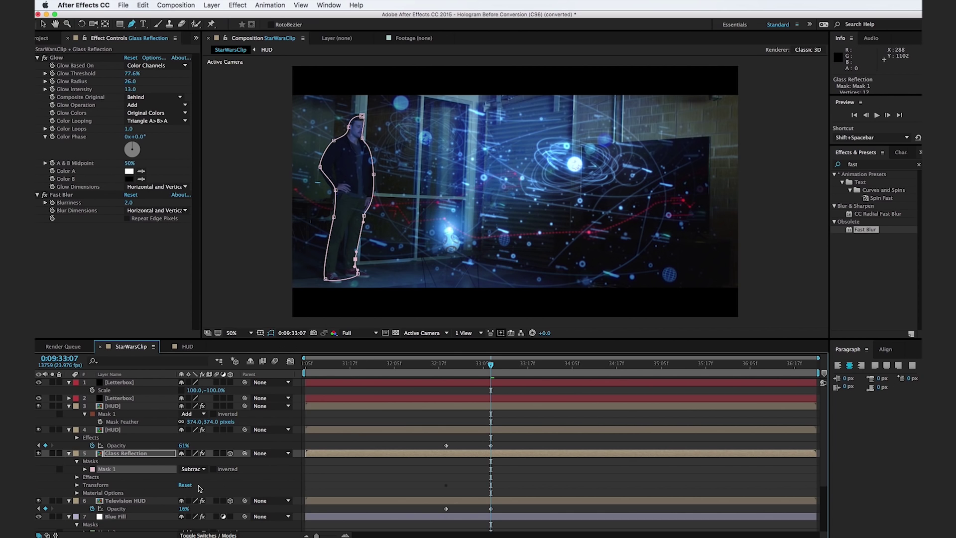
# - Lower the Glass Reflection layer's opacity to 16% at the 0:09:33:07 keyframe
pyautogui.press('t')
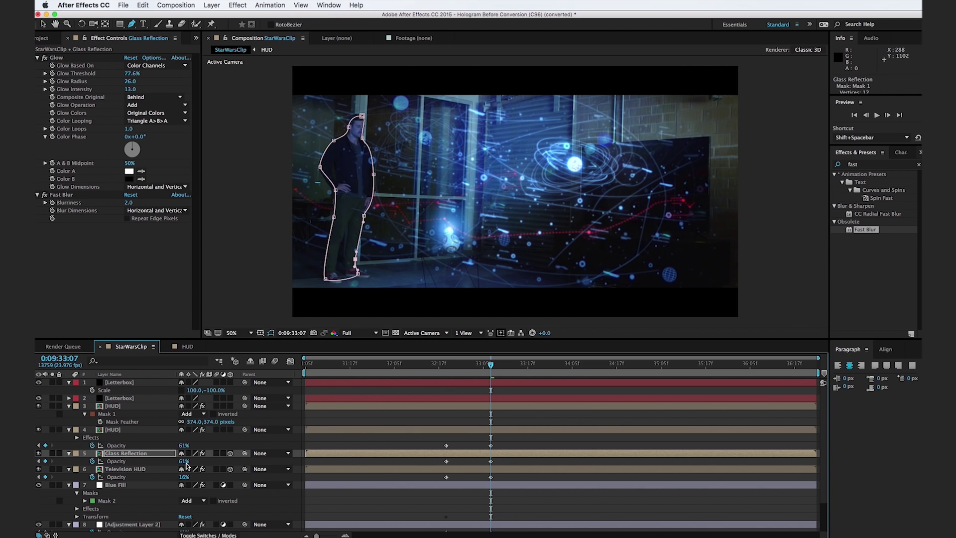
pyautogui.moveTo(184, 461); pyautogui.dragTo(163, 464)
pyautogui.press('v')
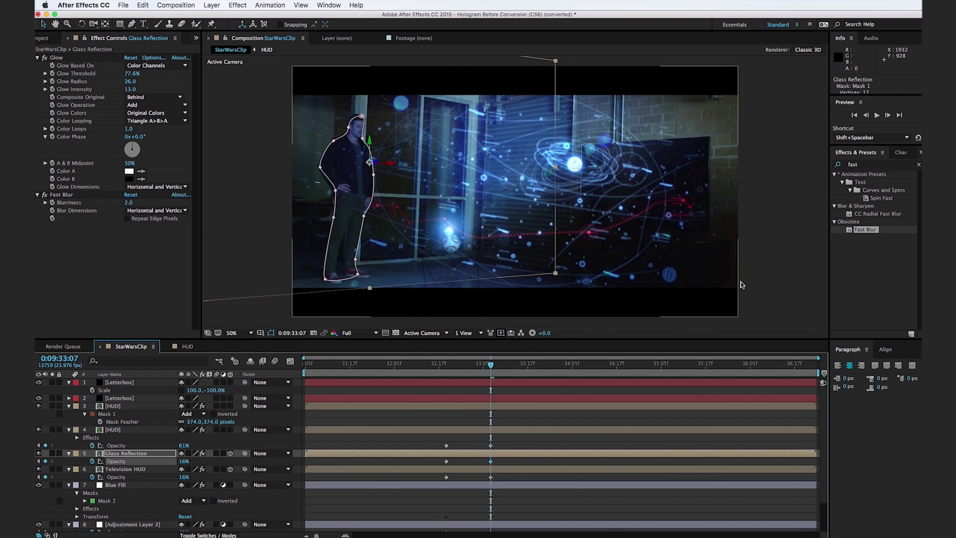
pyautogui.click(758, 282)
# - Go to 0:09:35:05 and add a new adjustment layer above all the other layers
pyautogui.moveTo(418, 362); pyautogui.dragTo(662, 393)
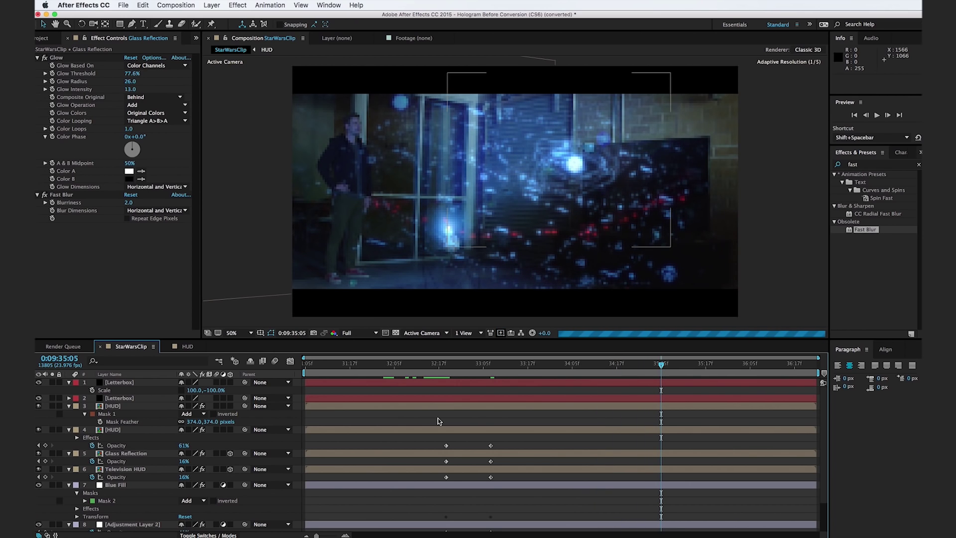
pyautogui.click(211, 5)
pyautogui.moveTo(239, 16)
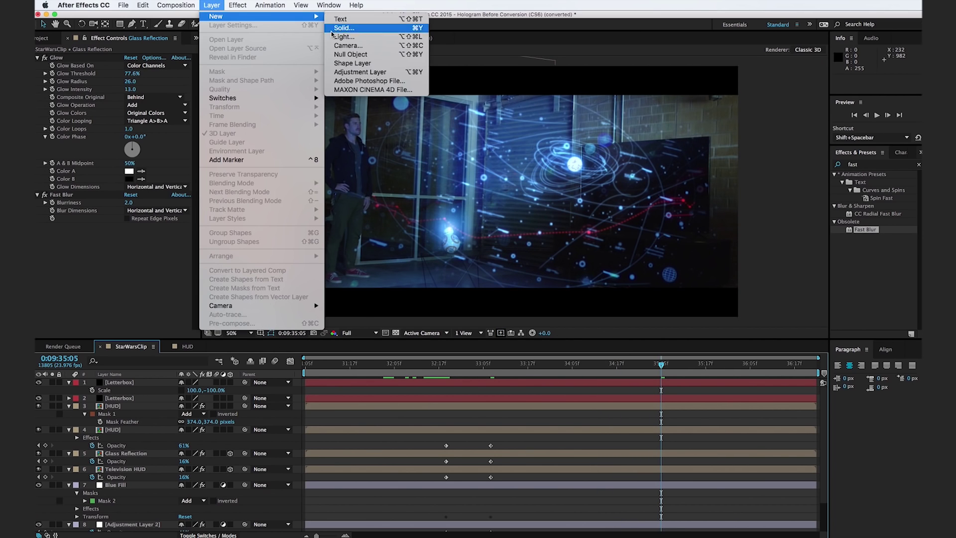
pyautogui.click(347, 72)
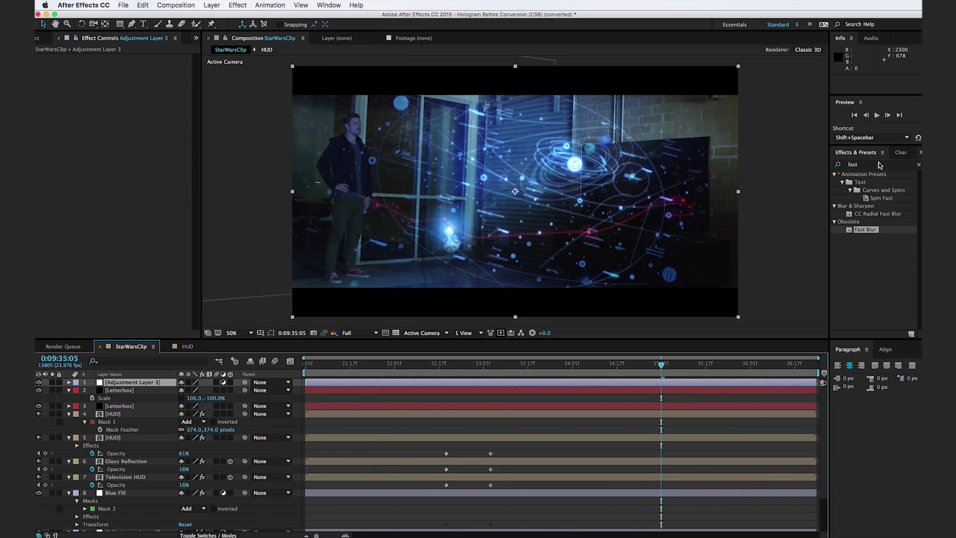
# - Find the Curves effect and apply it to the new adjustment layer
pyautogui.click(879, 164)
pyautogui.write('curv')
pyautogui.write('es')
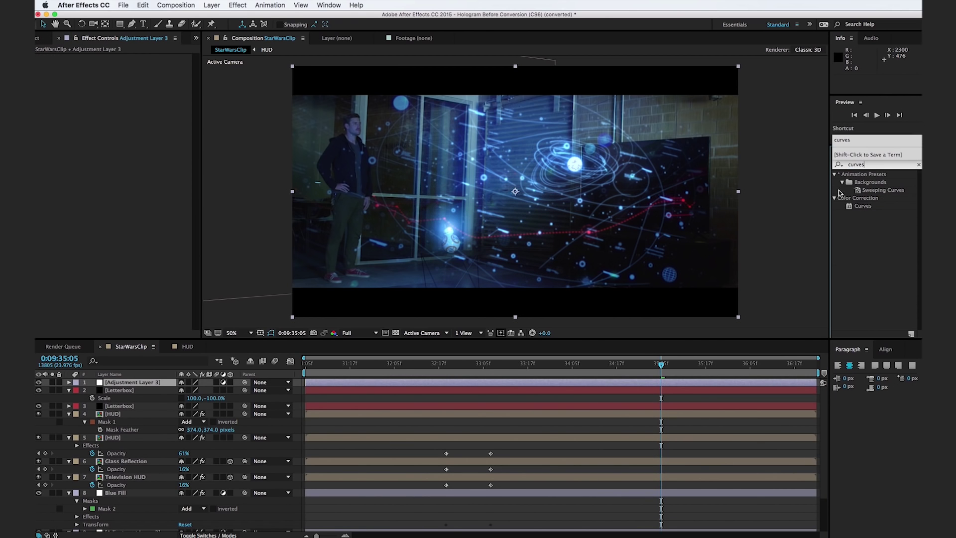
pyautogui.moveTo(860, 205); pyautogui.dragTo(319, 384)
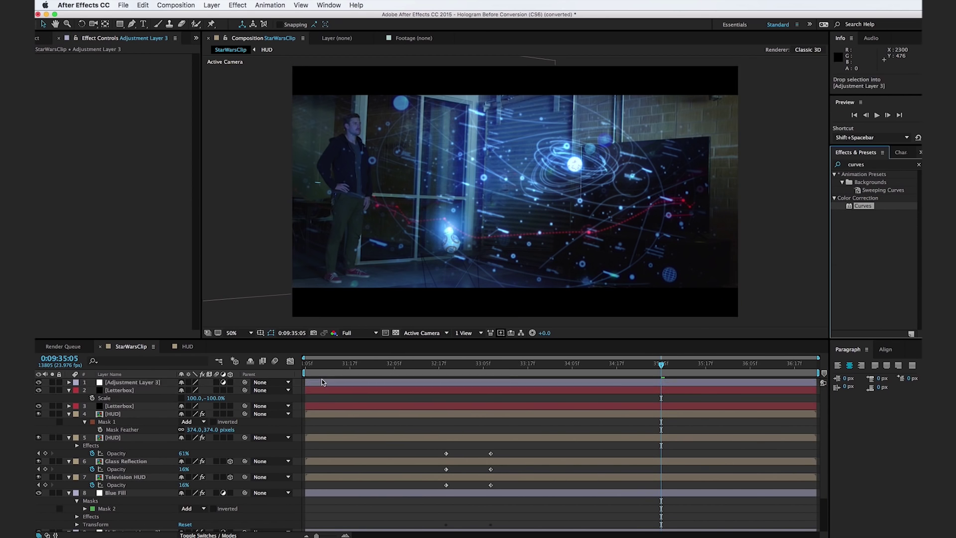
# - Shape the adjustment layer's RGB curve into a gentle S, darkening the shadows and slightly lifting the highlights
pyautogui.moveTo(97, 169); pyautogui.dragTo(93, 181)
pyautogui.moveTo(130, 137); pyautogui.dragTo(126, 136)
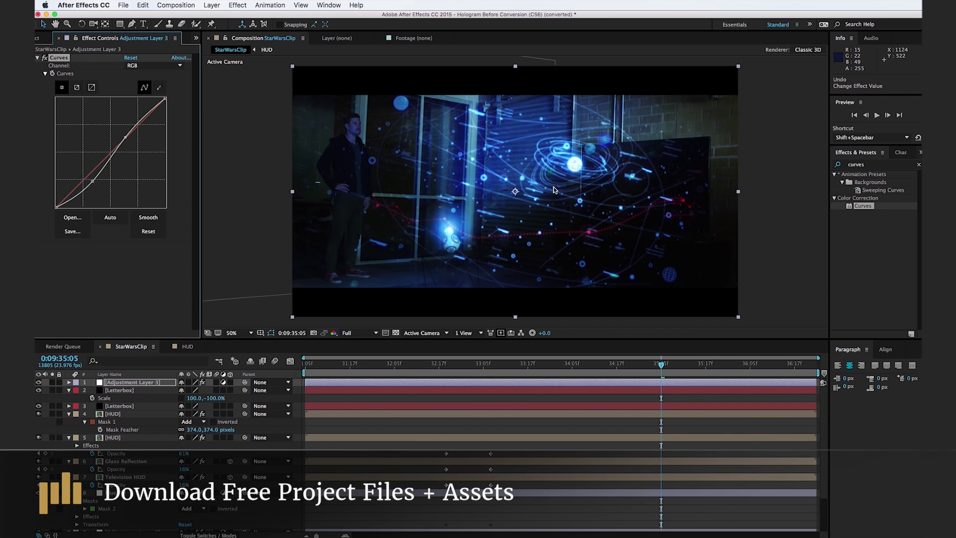
pyautogui.click(761, 233)
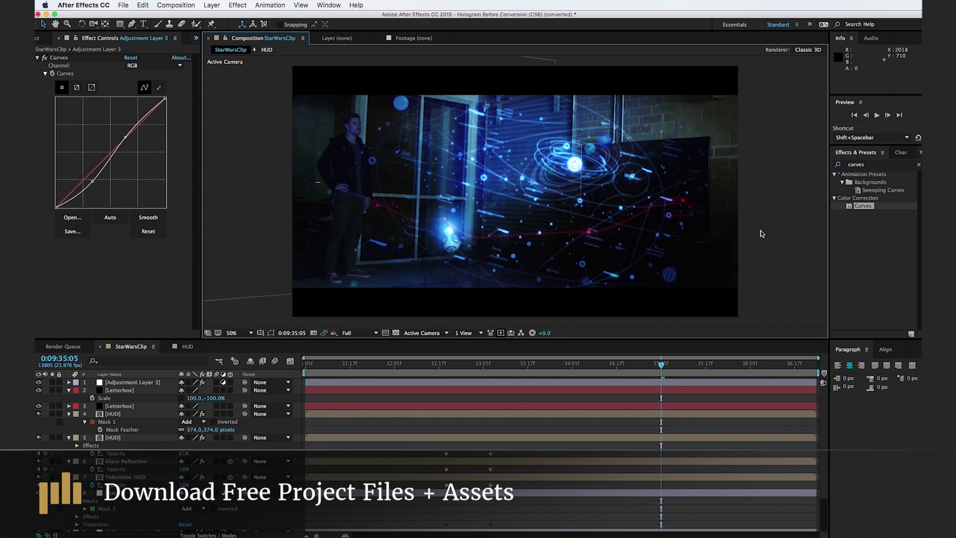